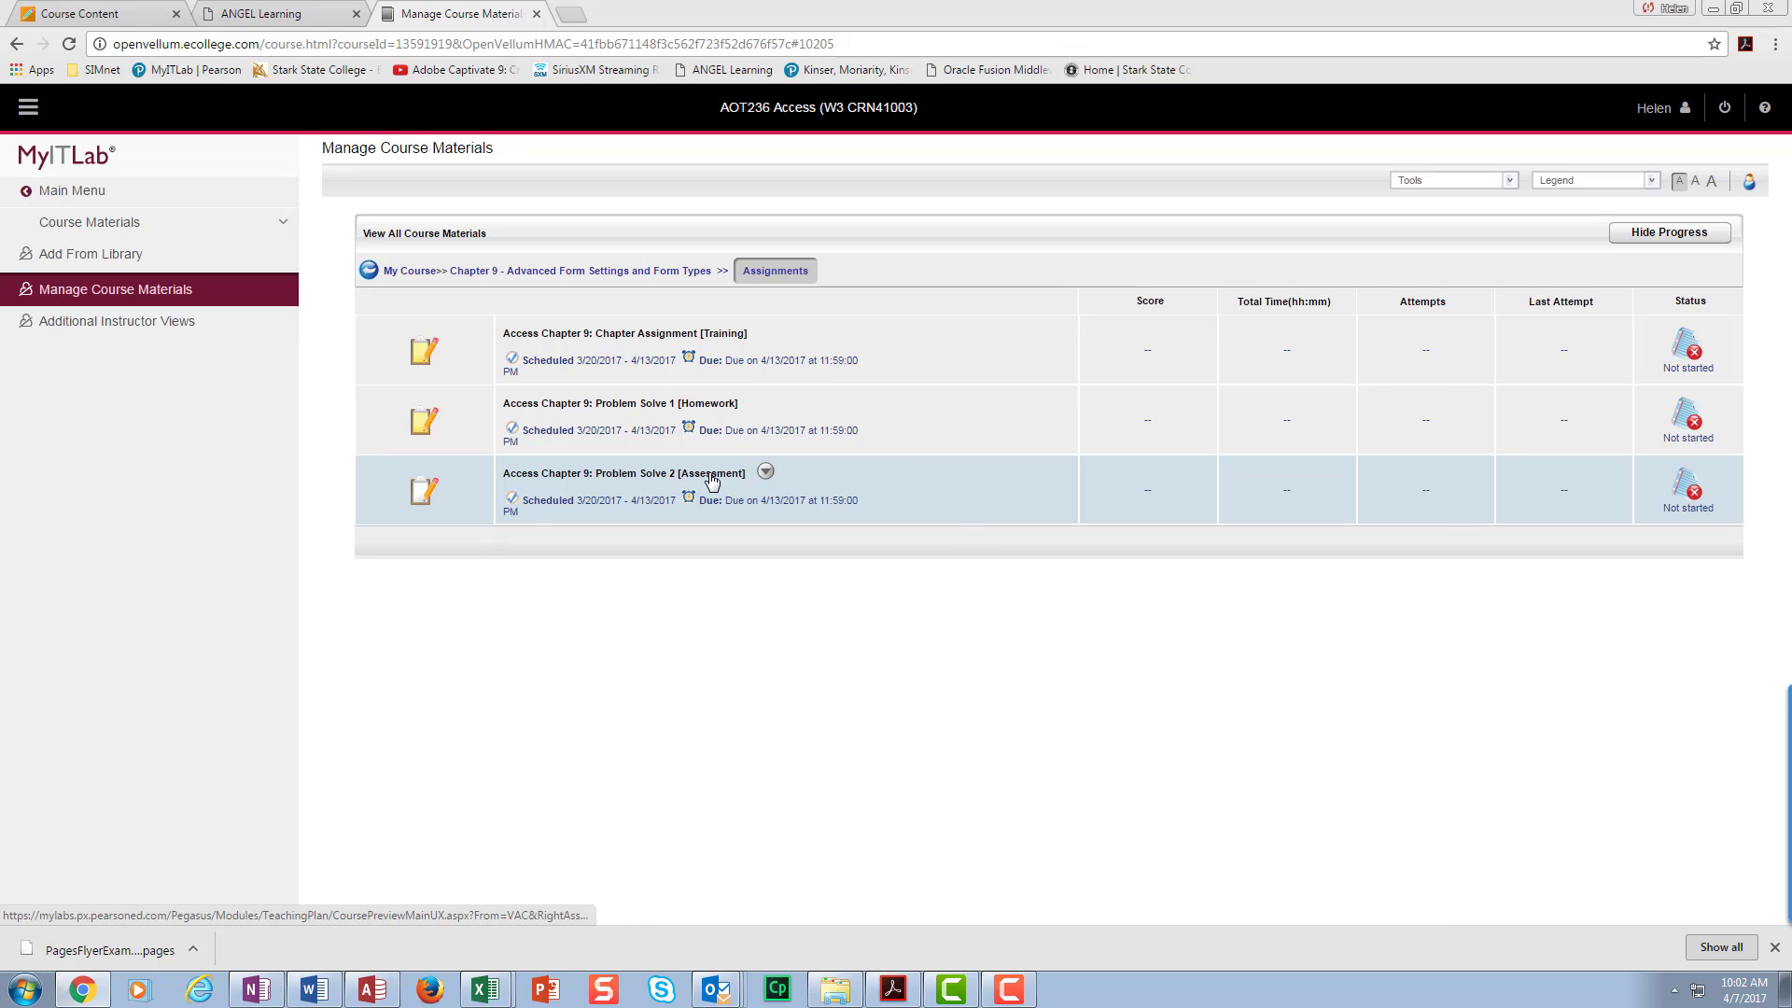
# - Open the Access Chapter 9: Problem Solve 2 [Assessment] link in Manage Course Materials
pyautogui.click(711, 479)
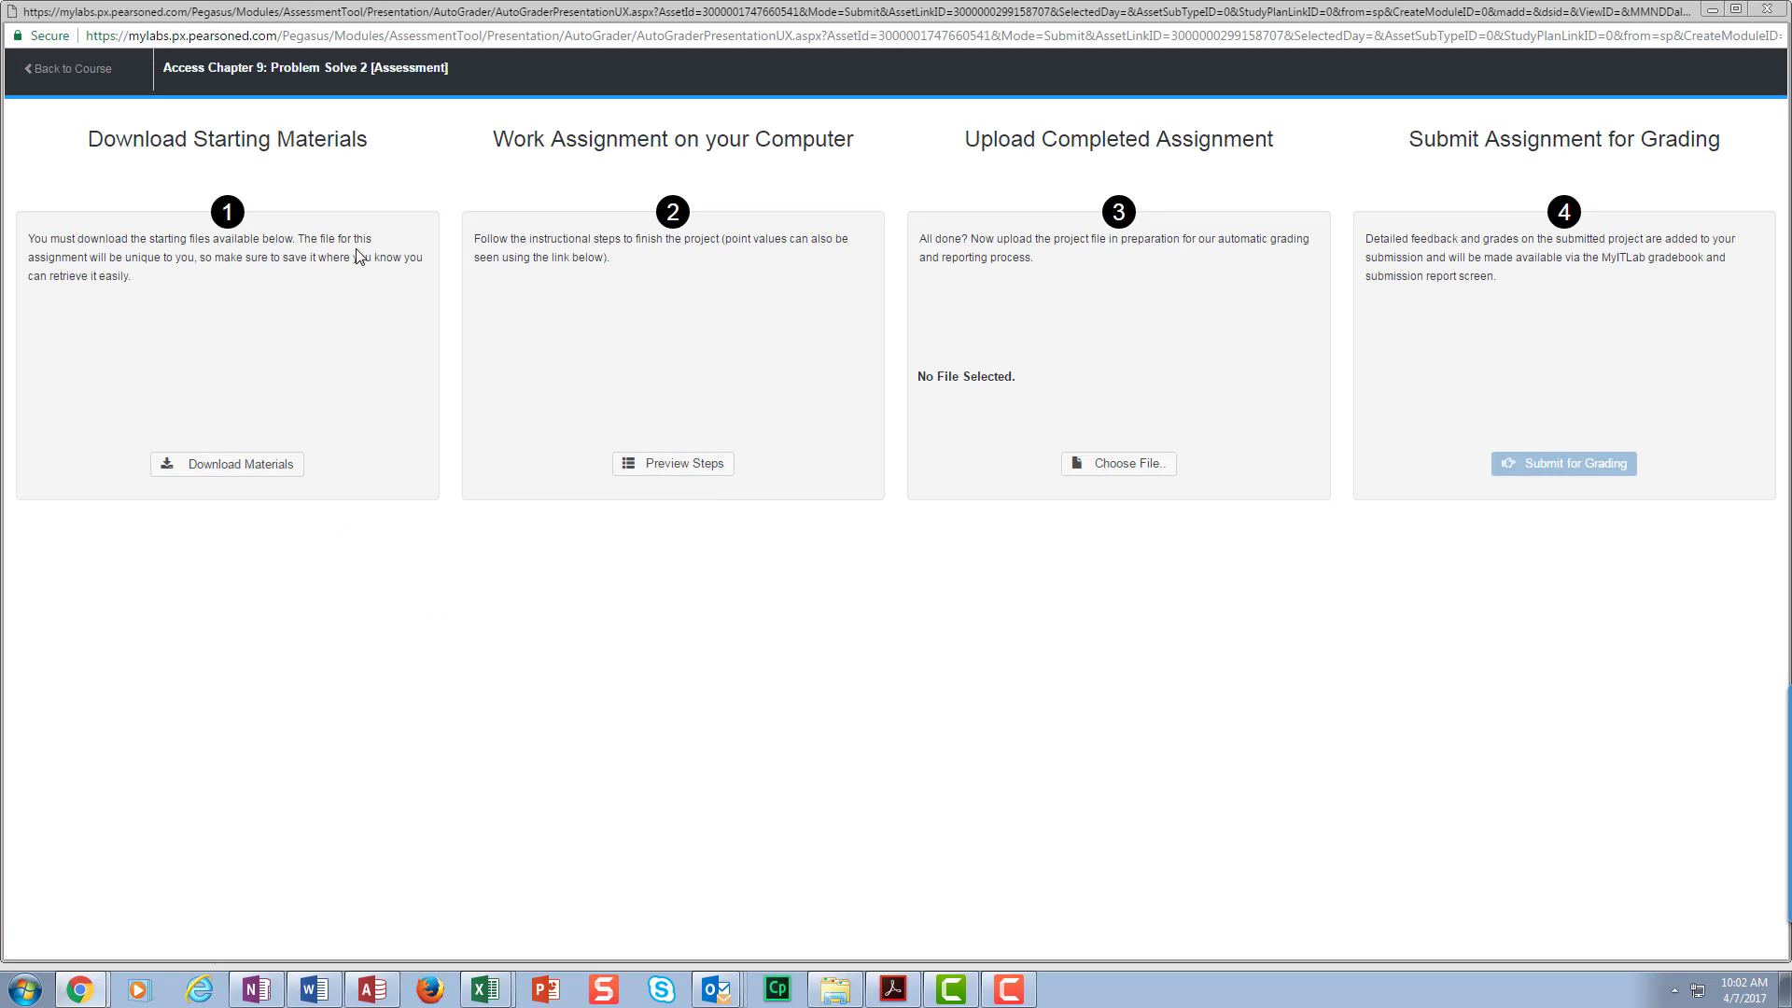
# - Download all three starting files together as a zip and open the archive
pyautogui.click(254, 464)
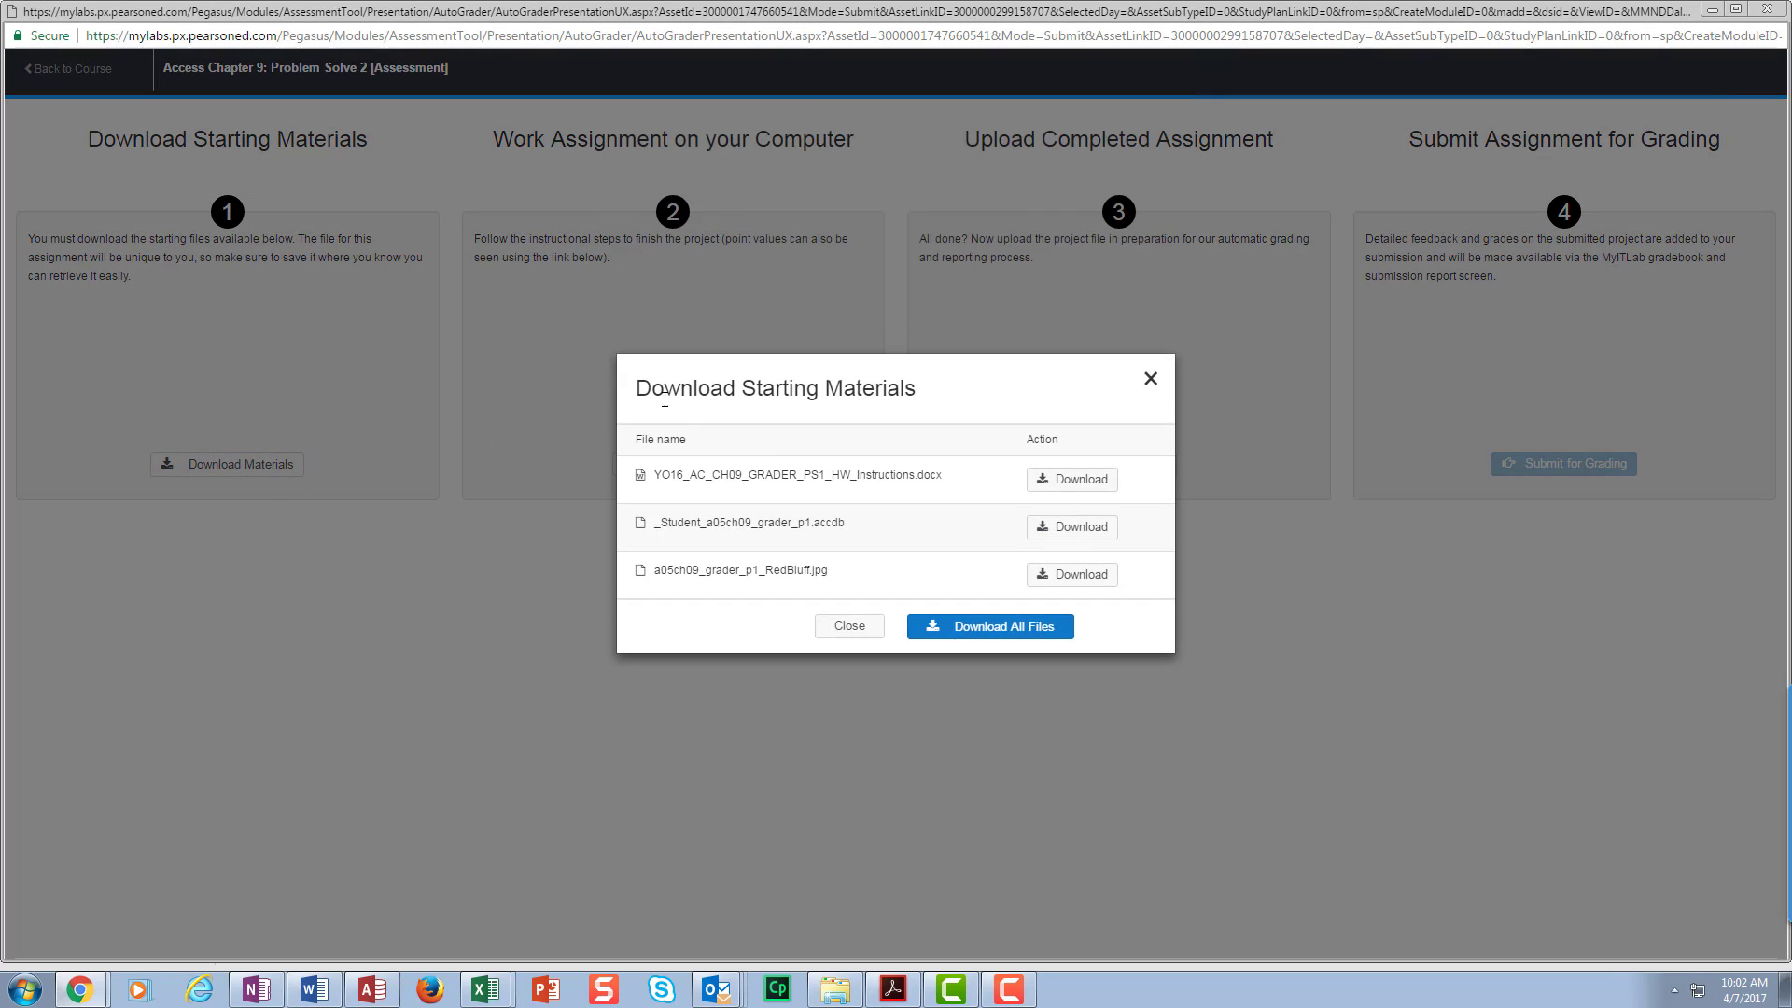
pyautogui.click(943, 631)
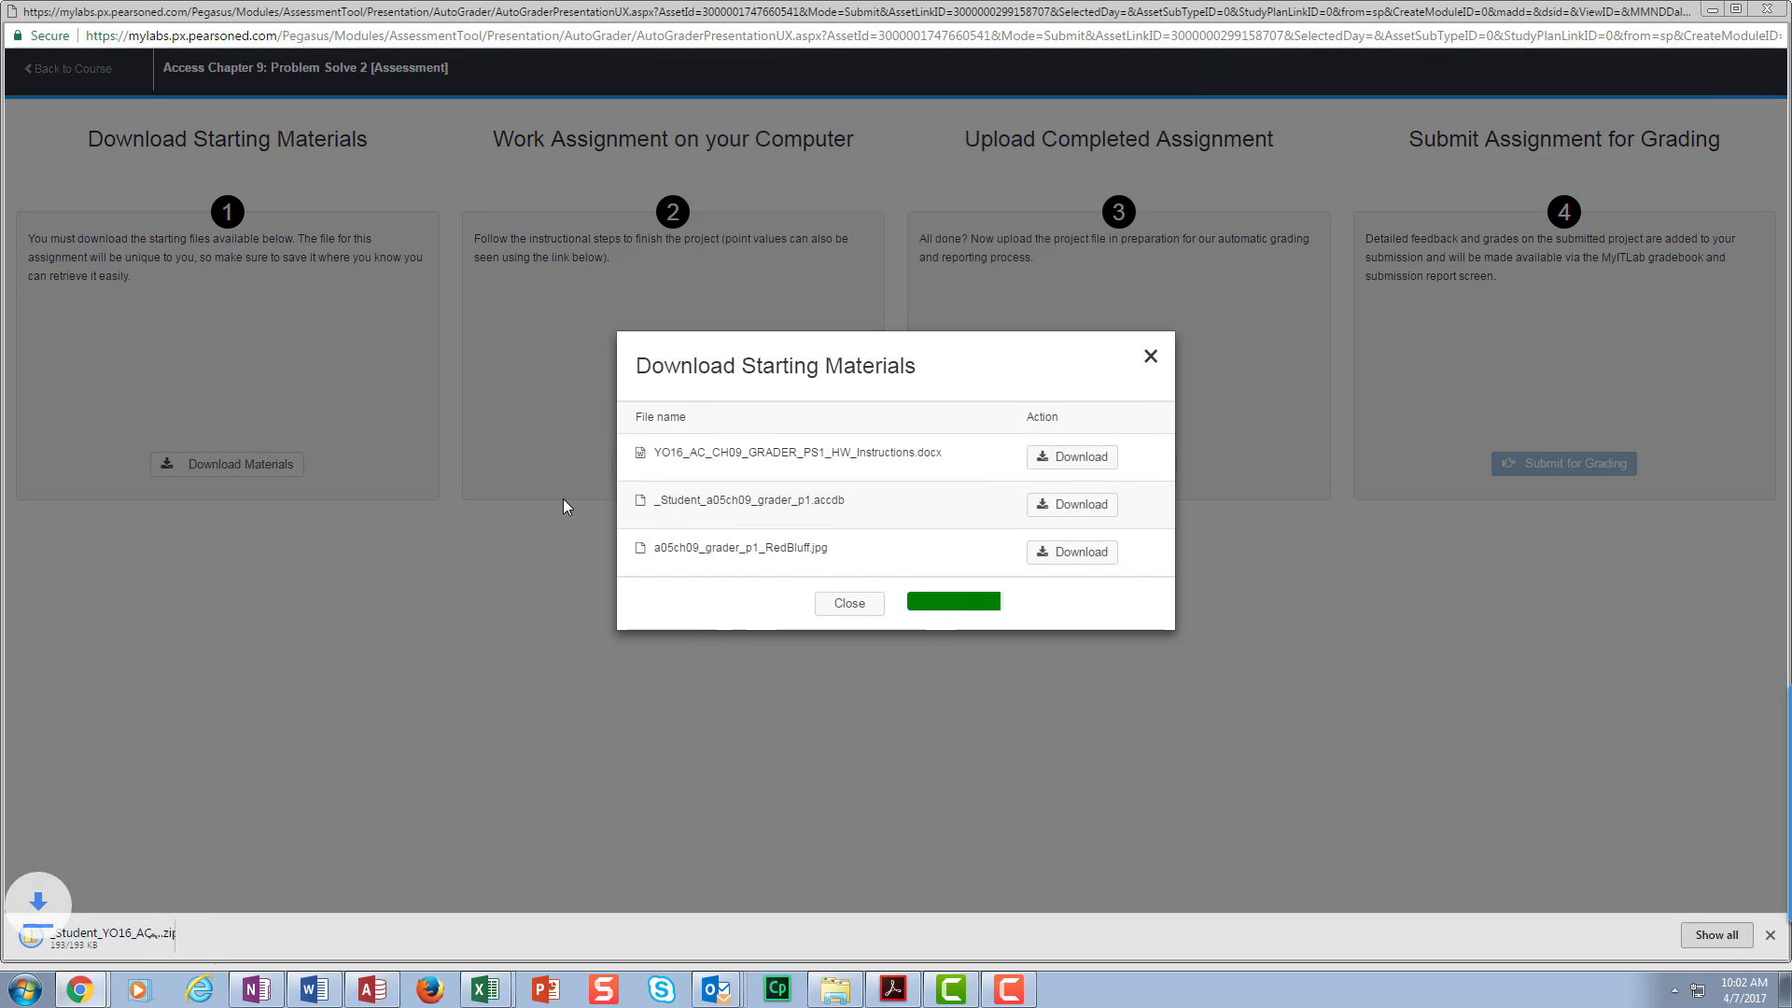
pyautogui.click(38, 936)
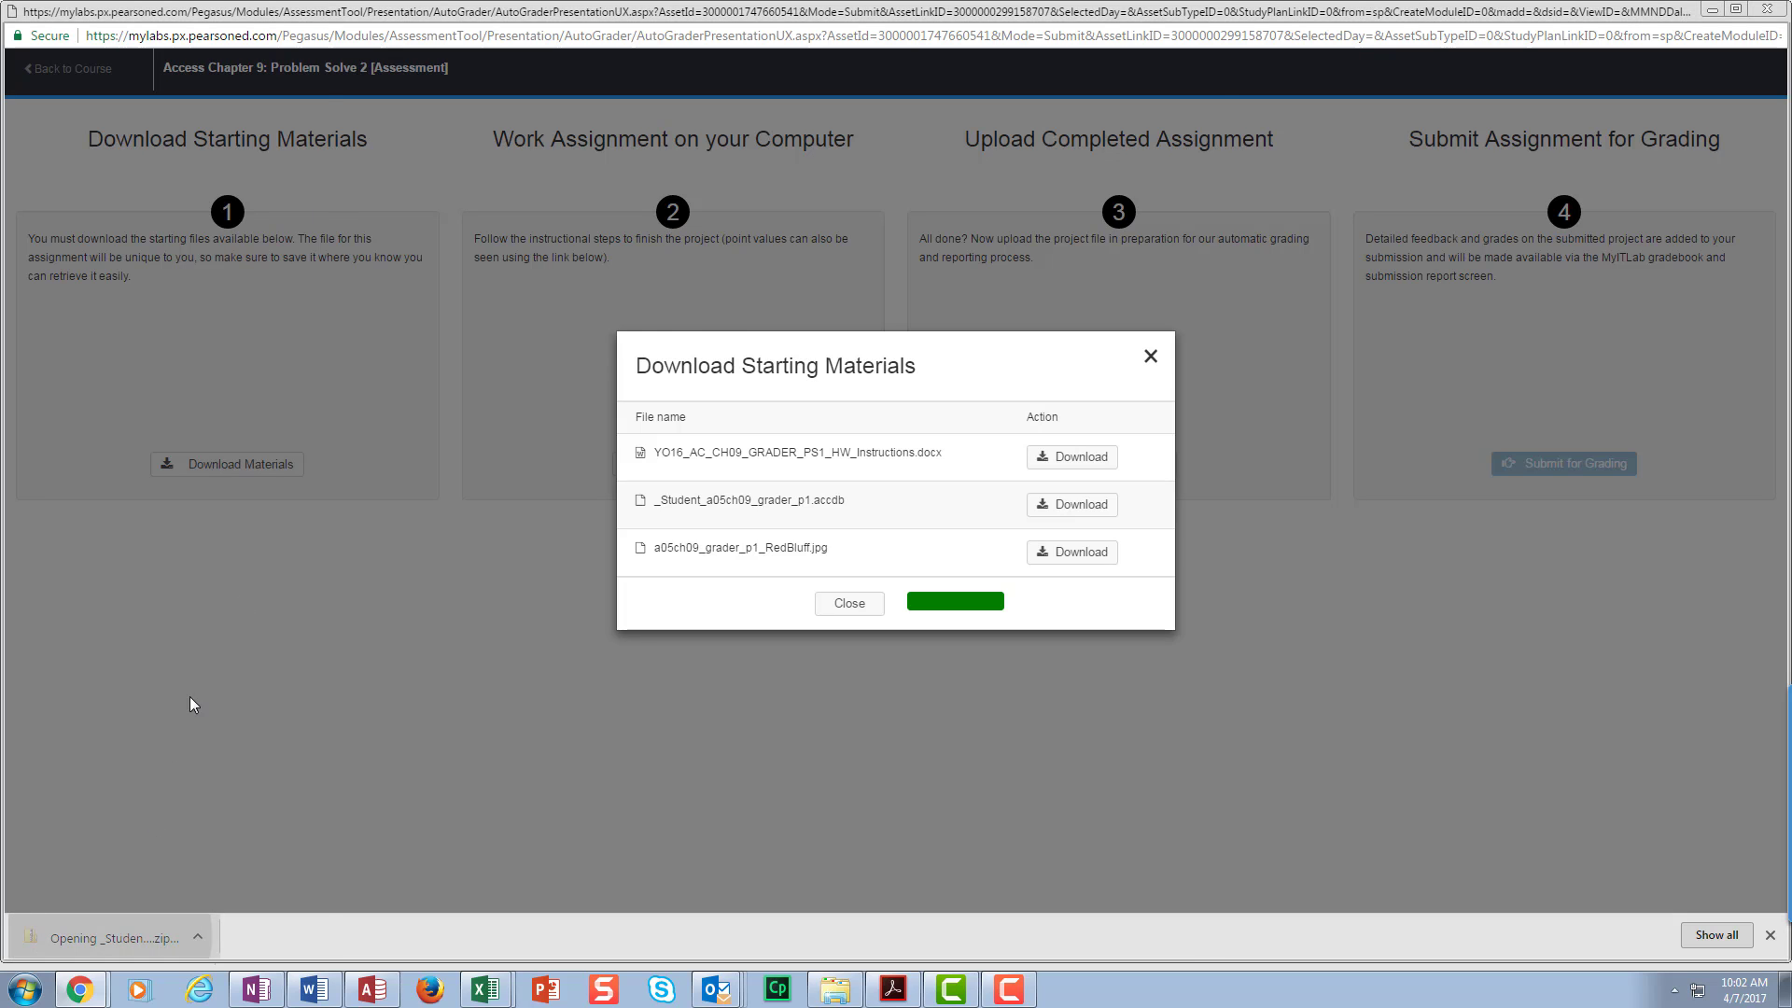
# - Extract the zip to the suggested folder and open YO16_AC_CH09_GRADER_PS1_HW_Instructions.docx
pyautogui.click(466, 84)
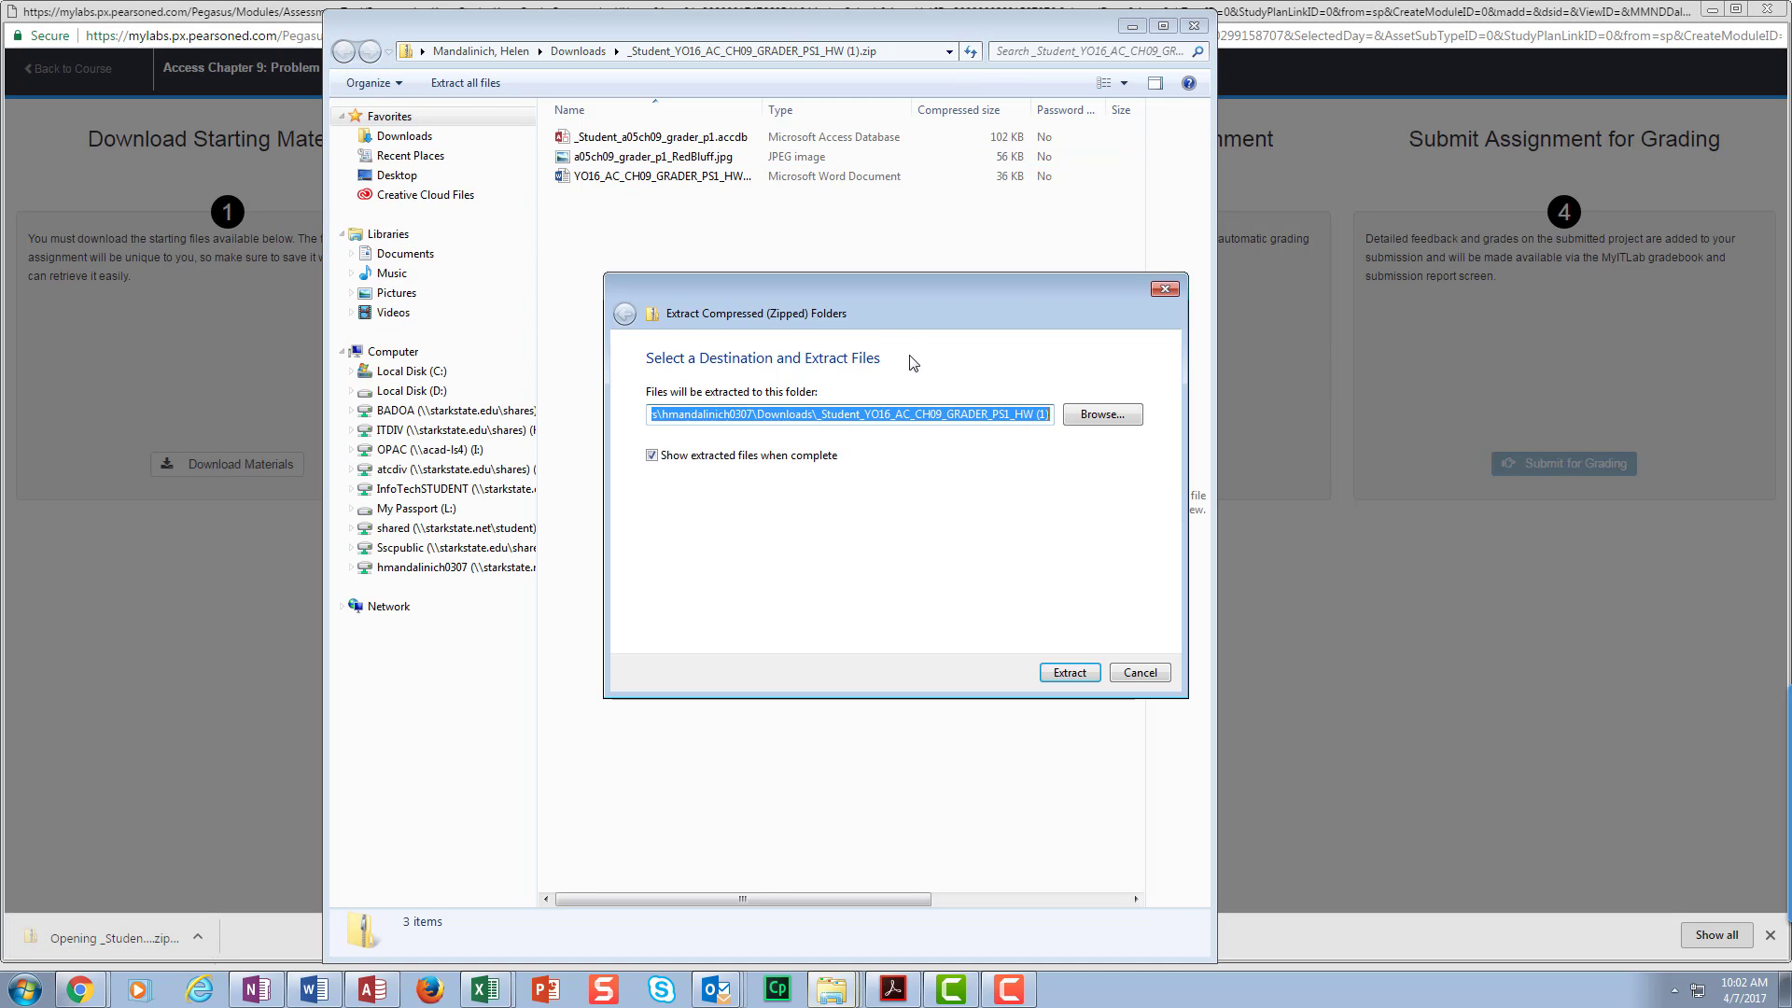
pyautogui.click(1068, 673)
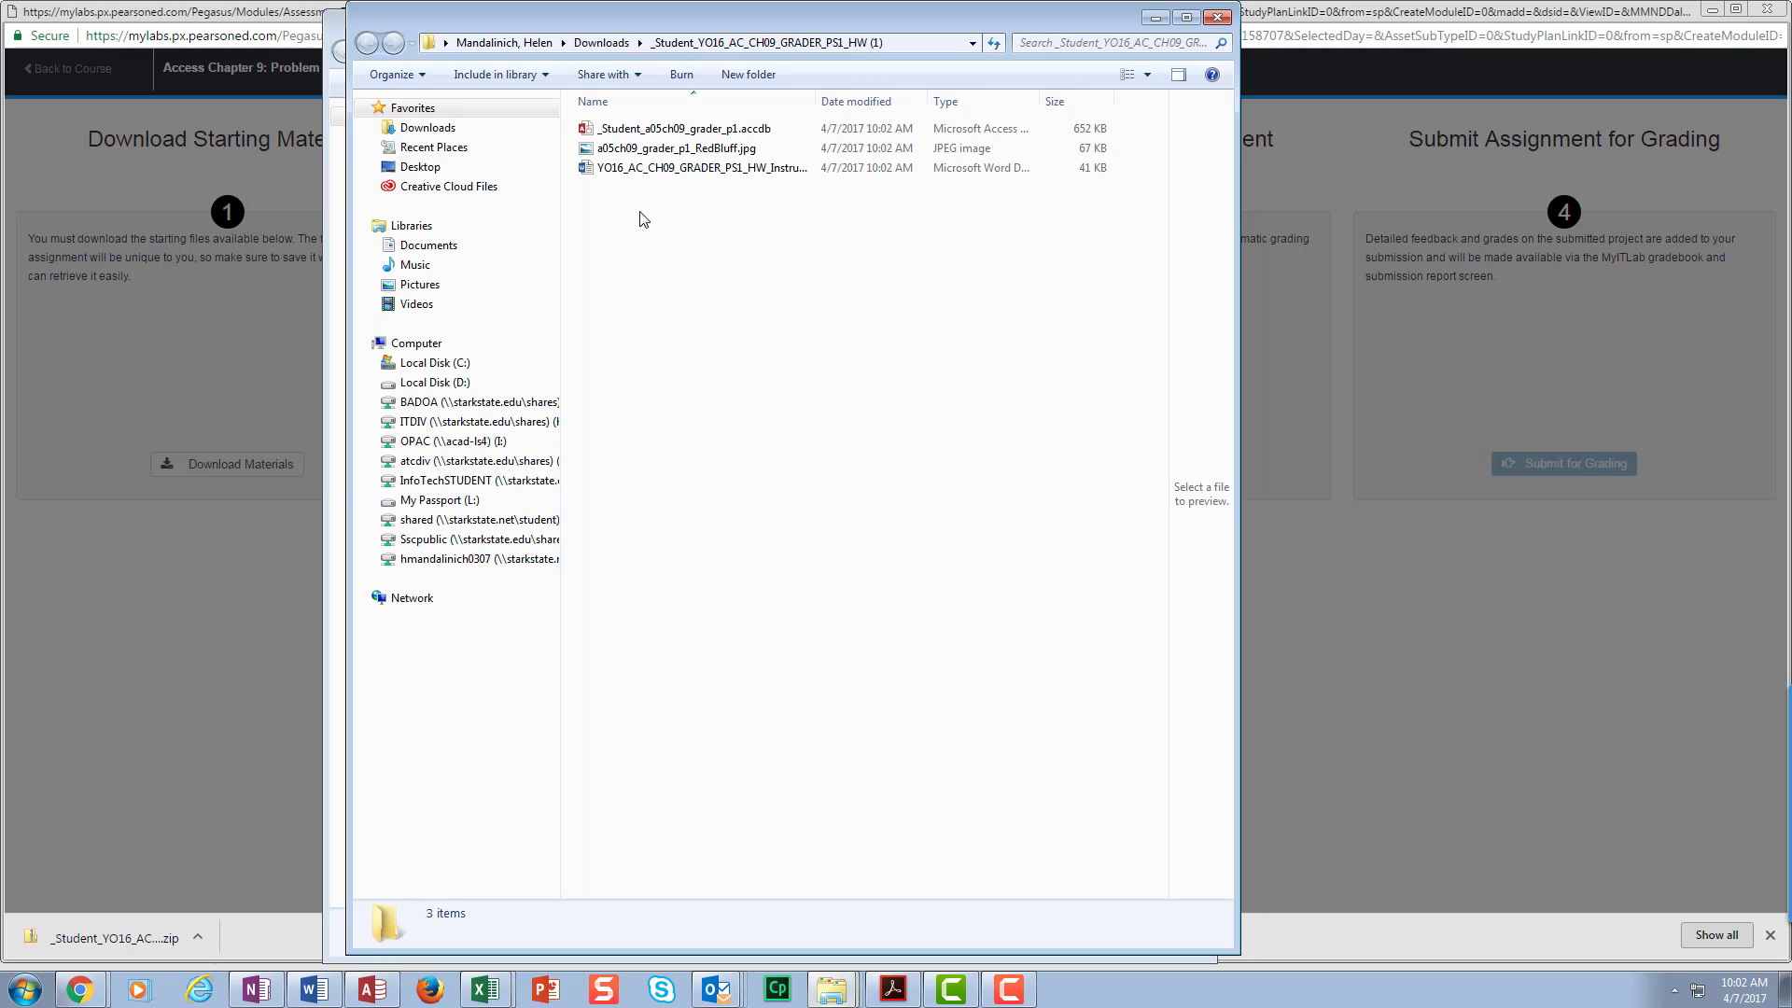
pyautogui.click(667, 162)
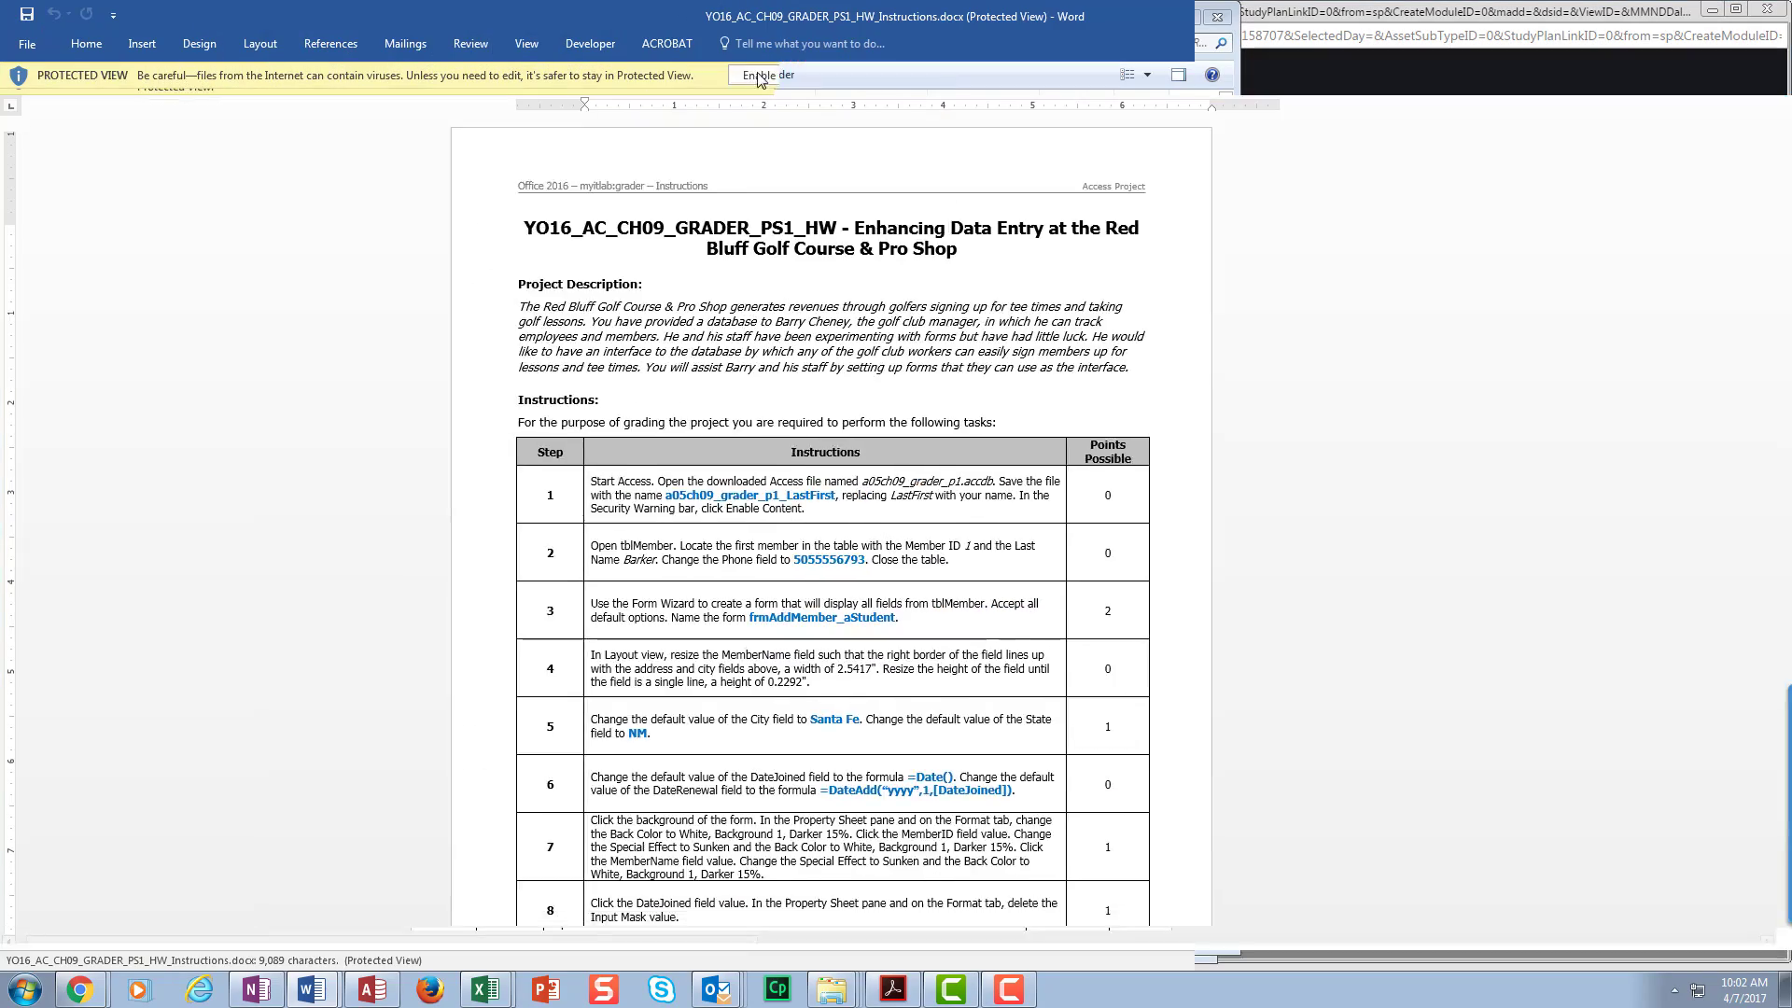
# - Enable editing in the Word instructions, move them aside, and open _Student_a05ch09_grader_p1.accdb
pyautogui.click(795, 79)
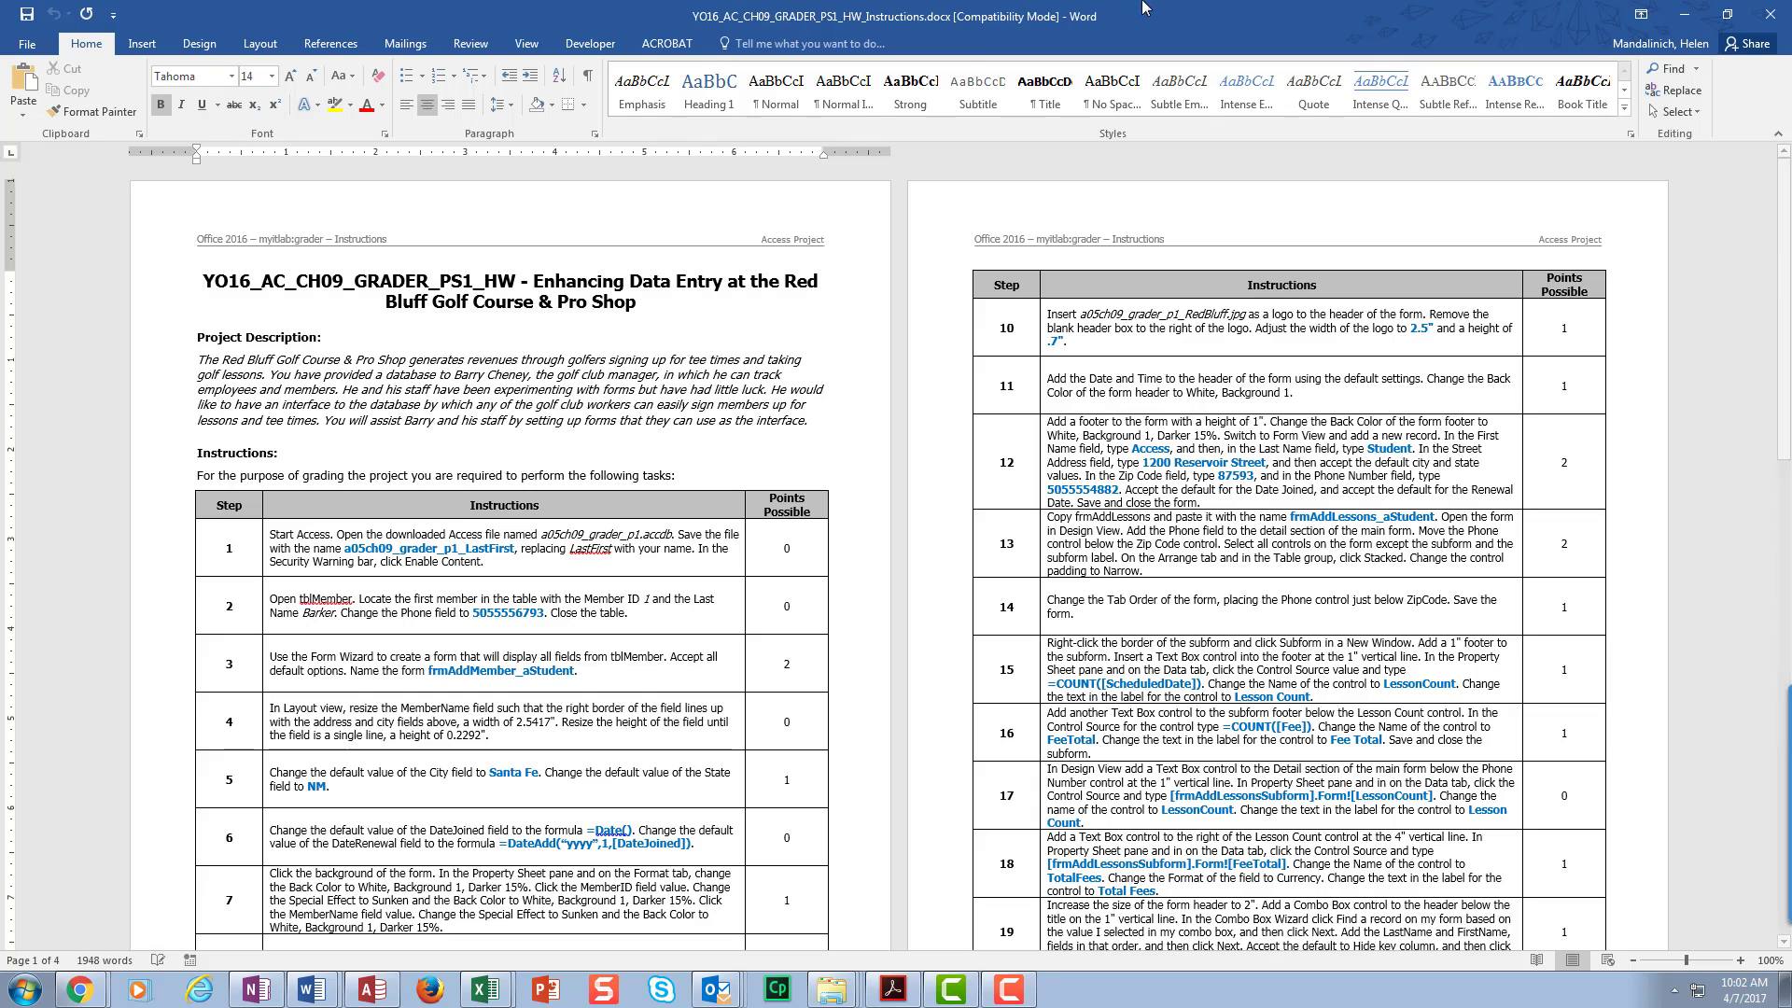
pyautogui.moveTo(1149, 11); pyautogui.dragTo(1790, 18)
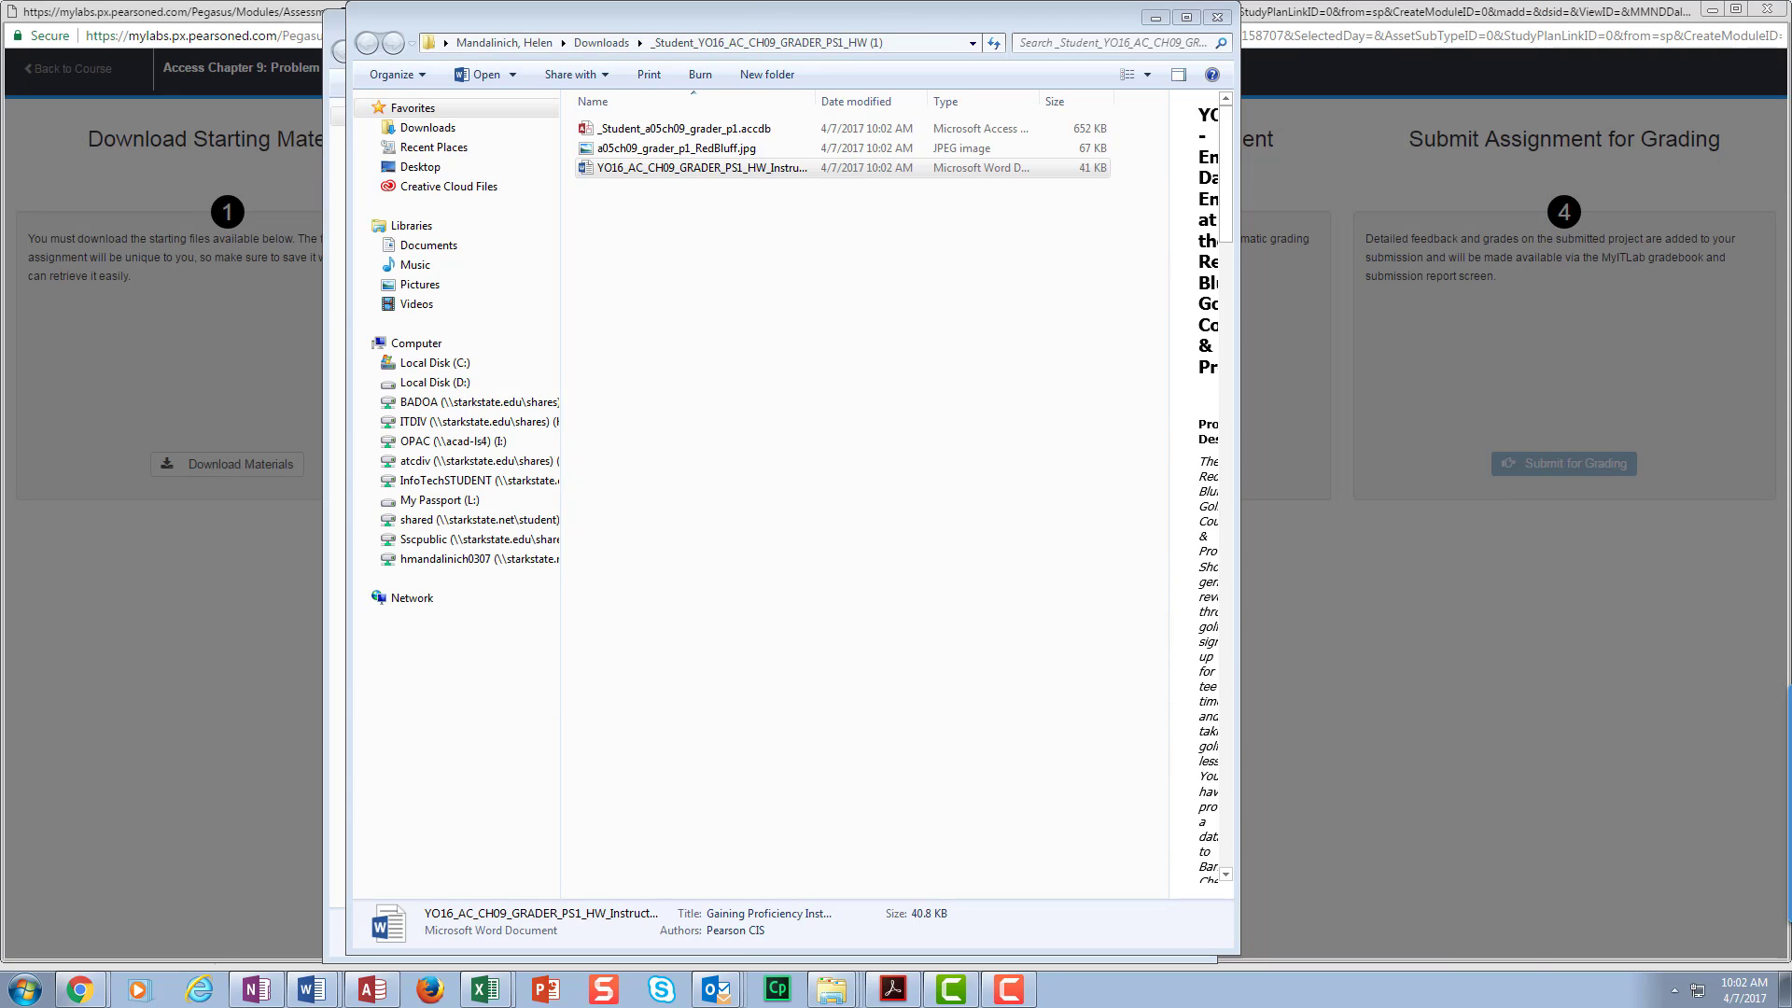
pyautogui.click(774, 133)
pyautogui.doubleClick(774, 133)
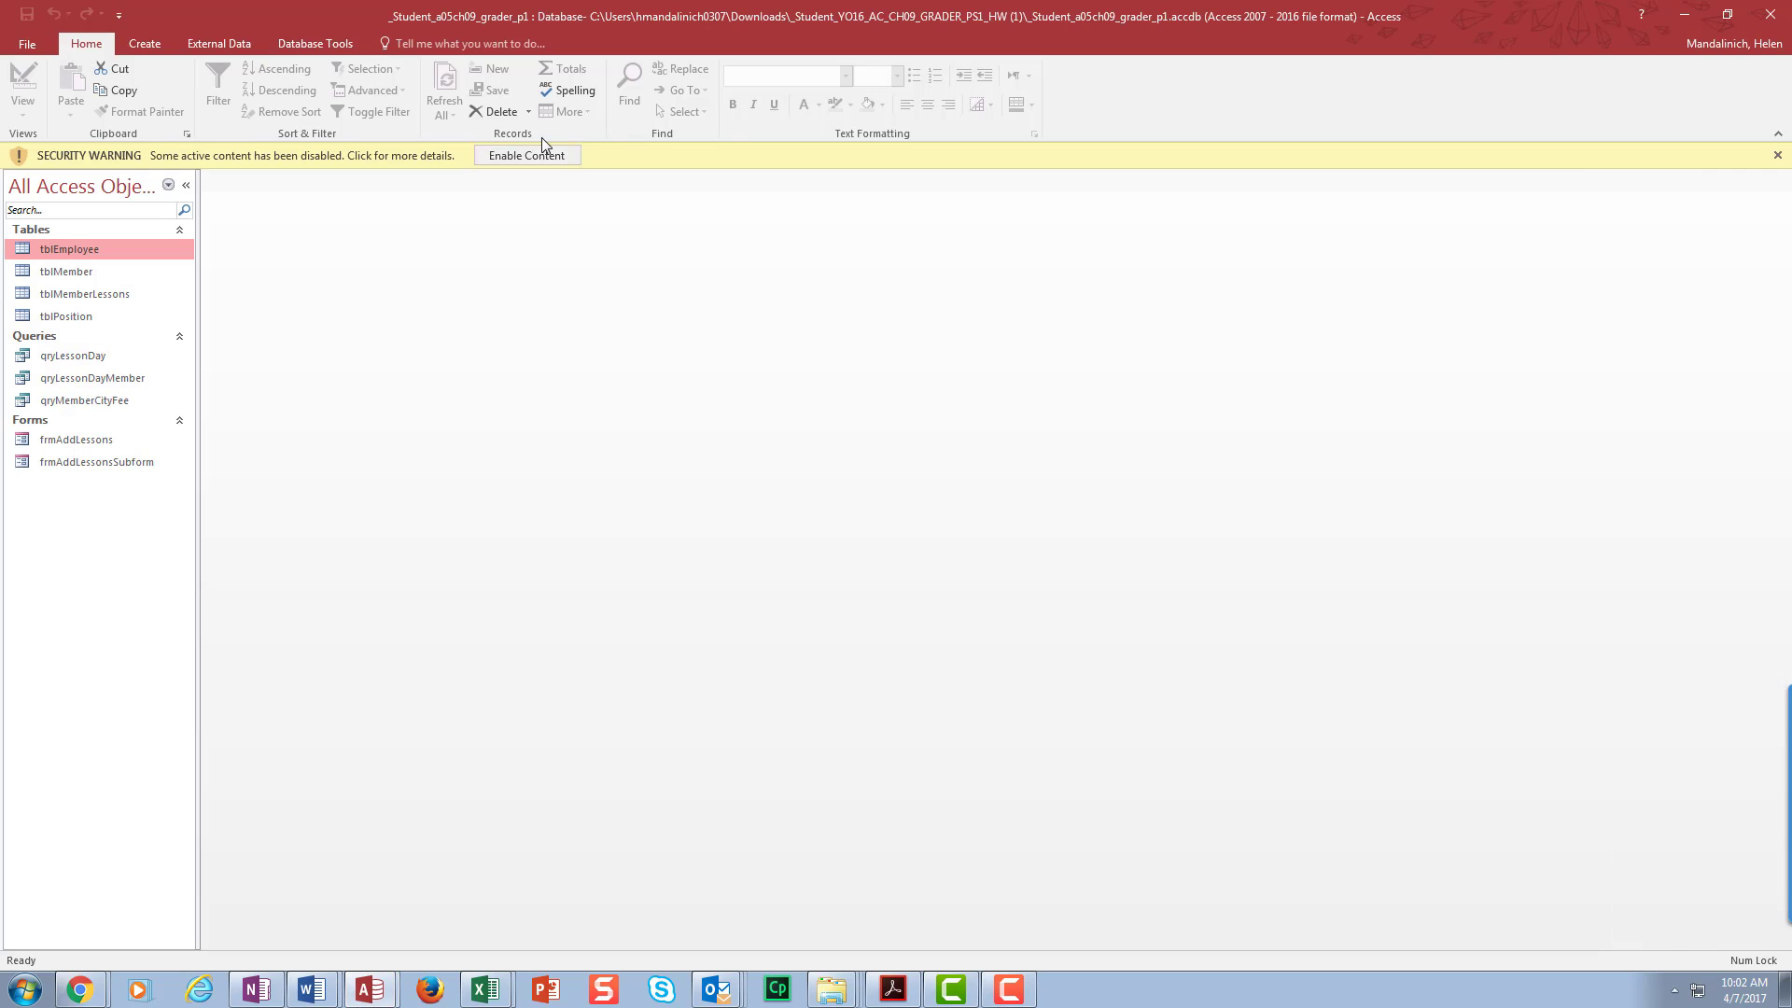
# - Enable the database's disabled content from the Security Warning bar
pyautogui.click(549, 155)
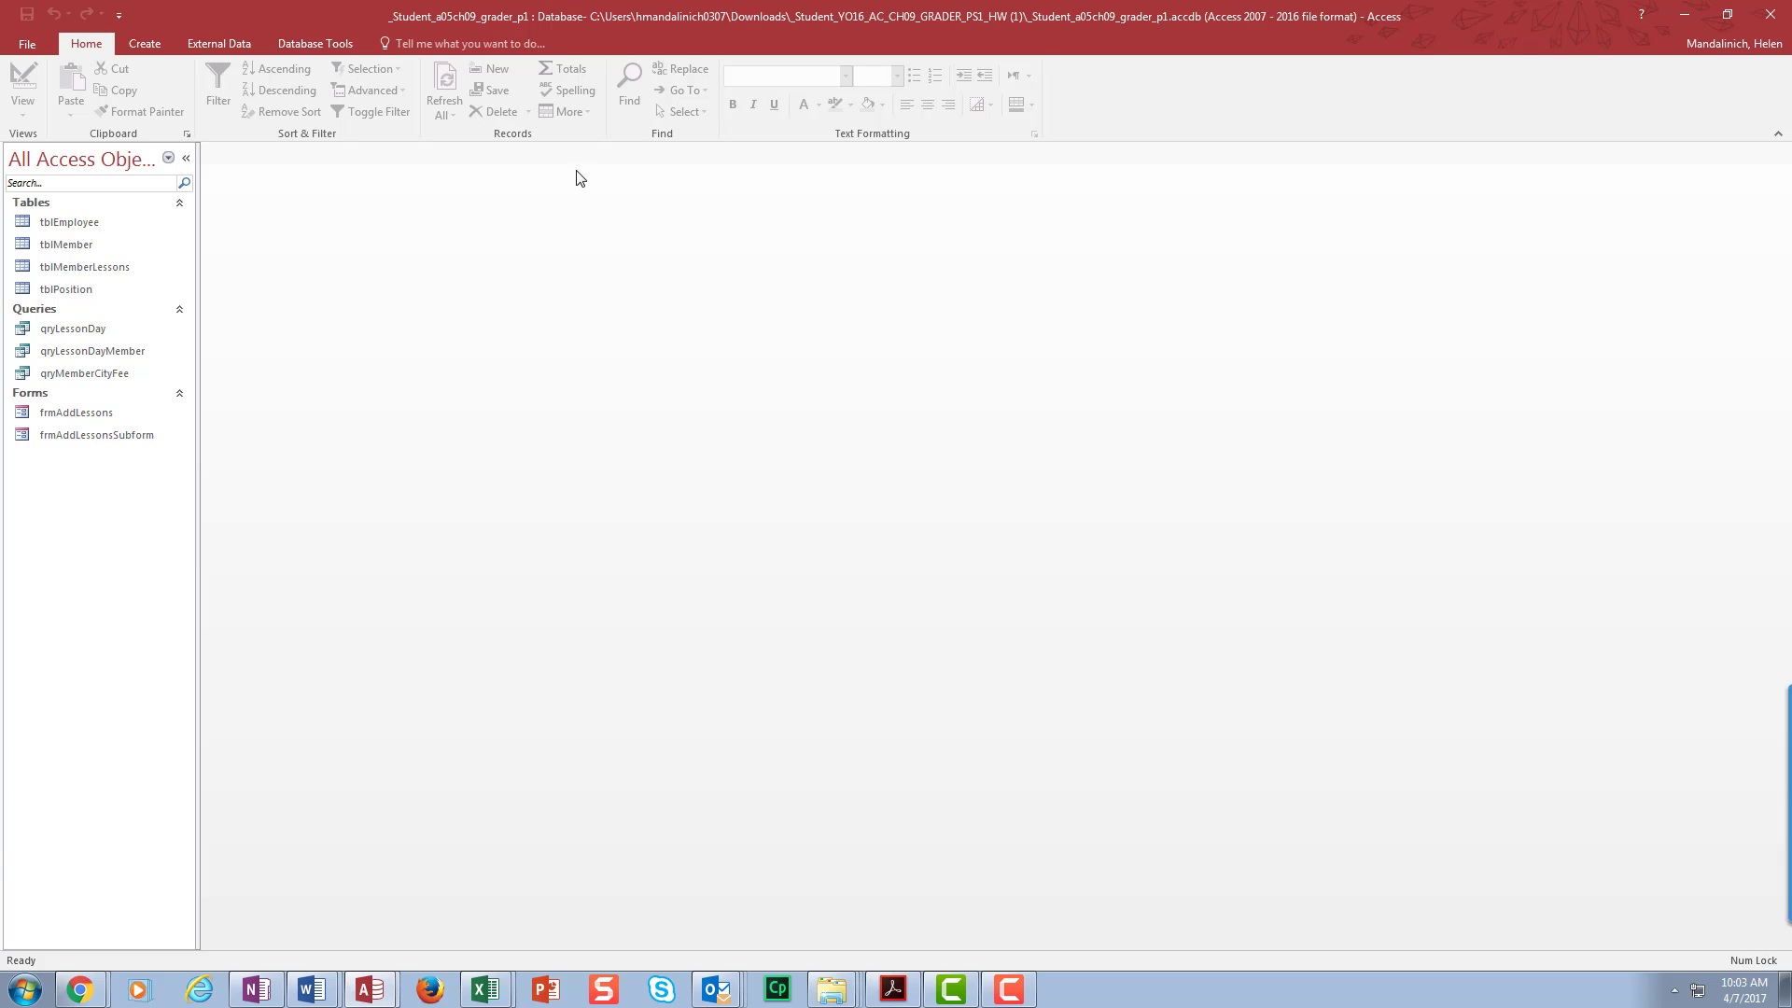
# - Use the Form Wizard to build a columnar form with all tblMember fields, titled frmAddMember
pyautogui.click(144, 47)
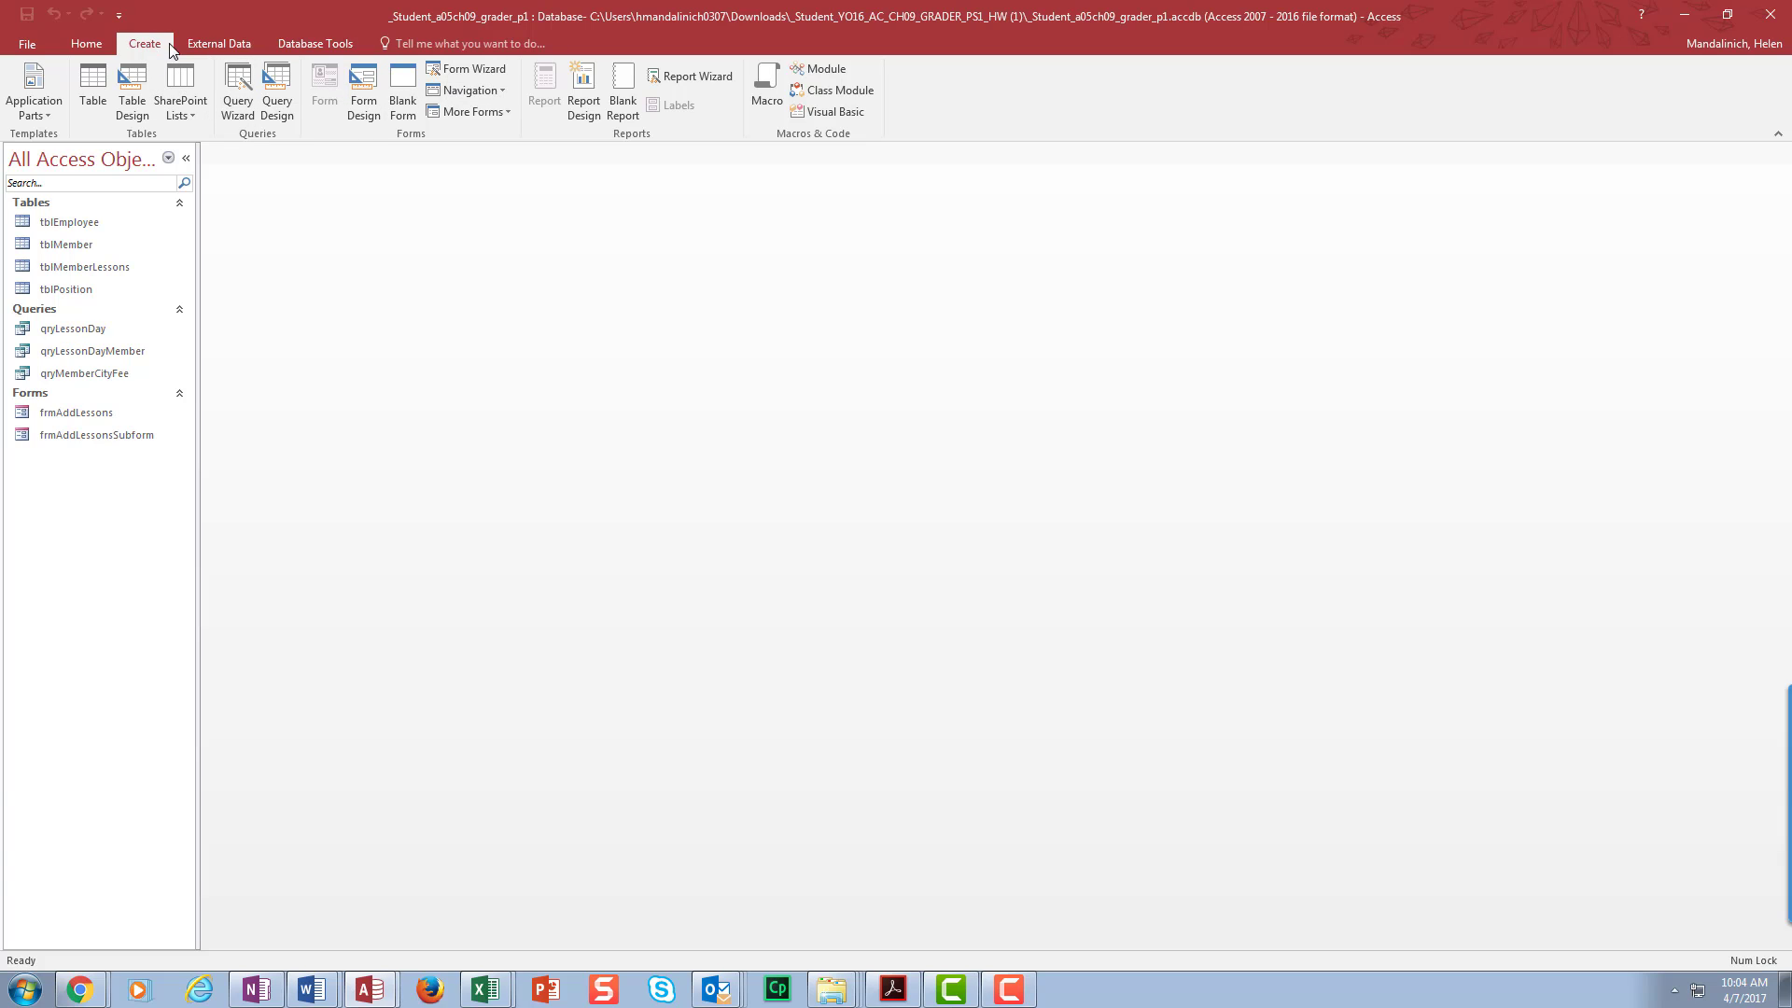
pyautogui.click(446, 75)
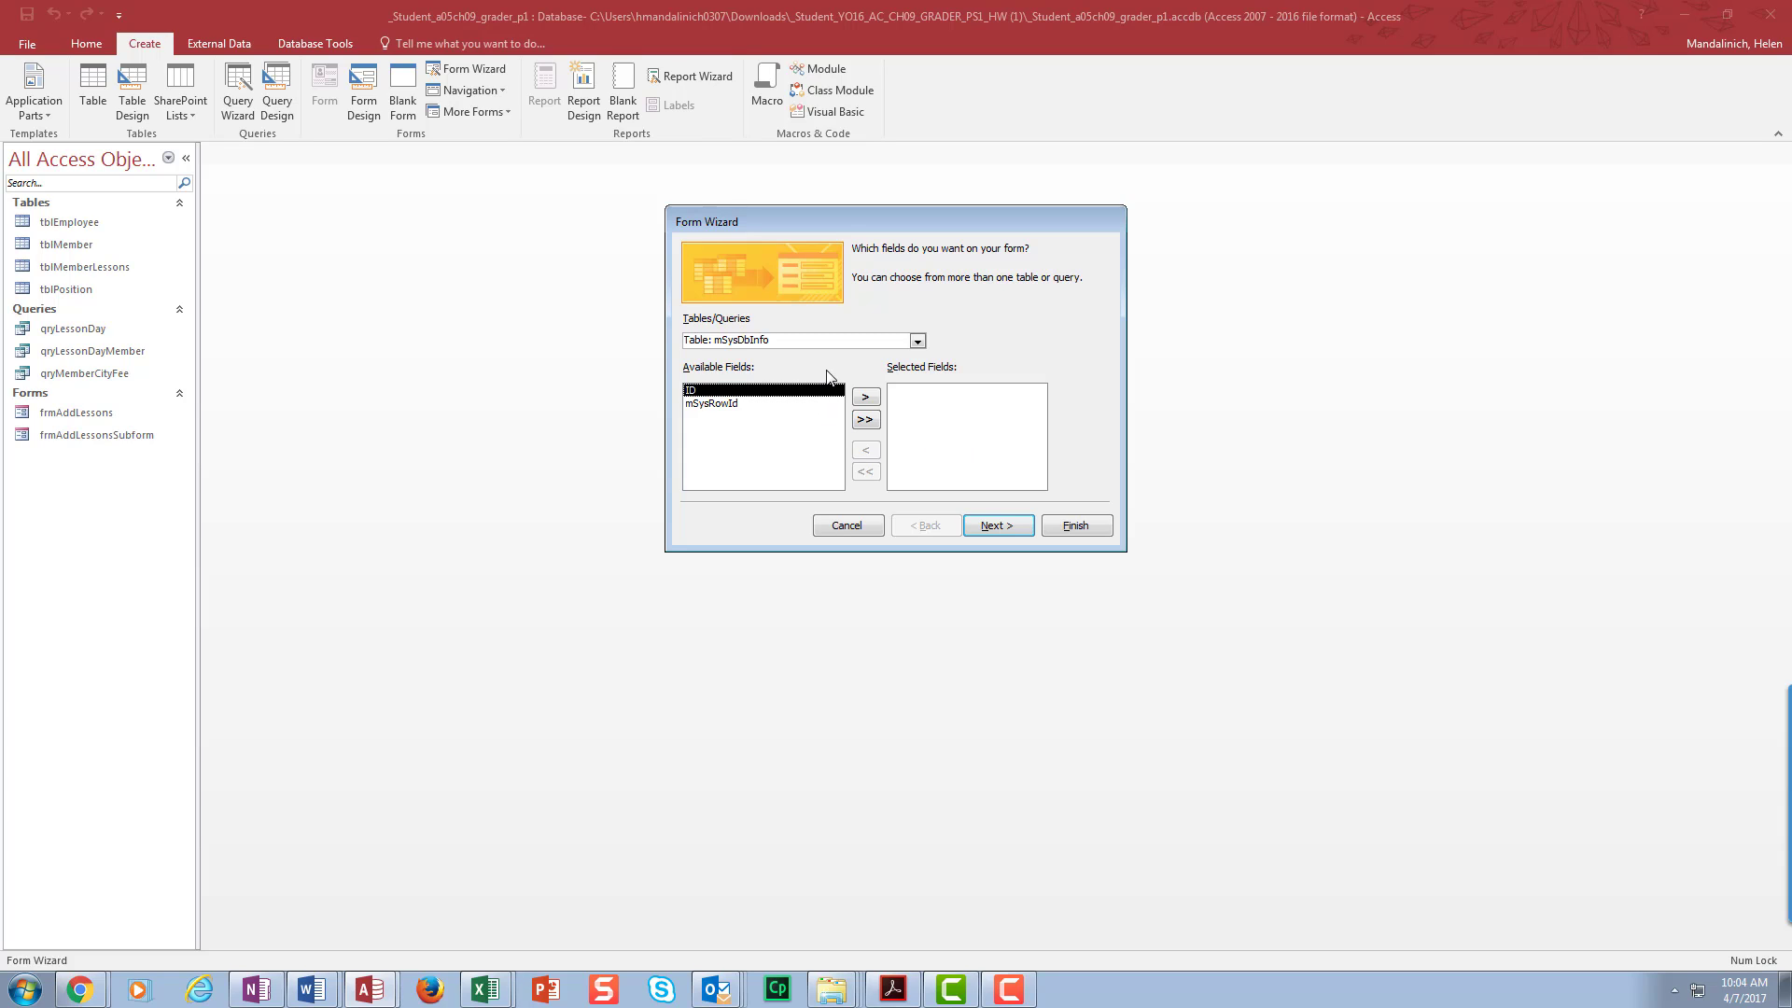
pyautogui.click(917, 341)
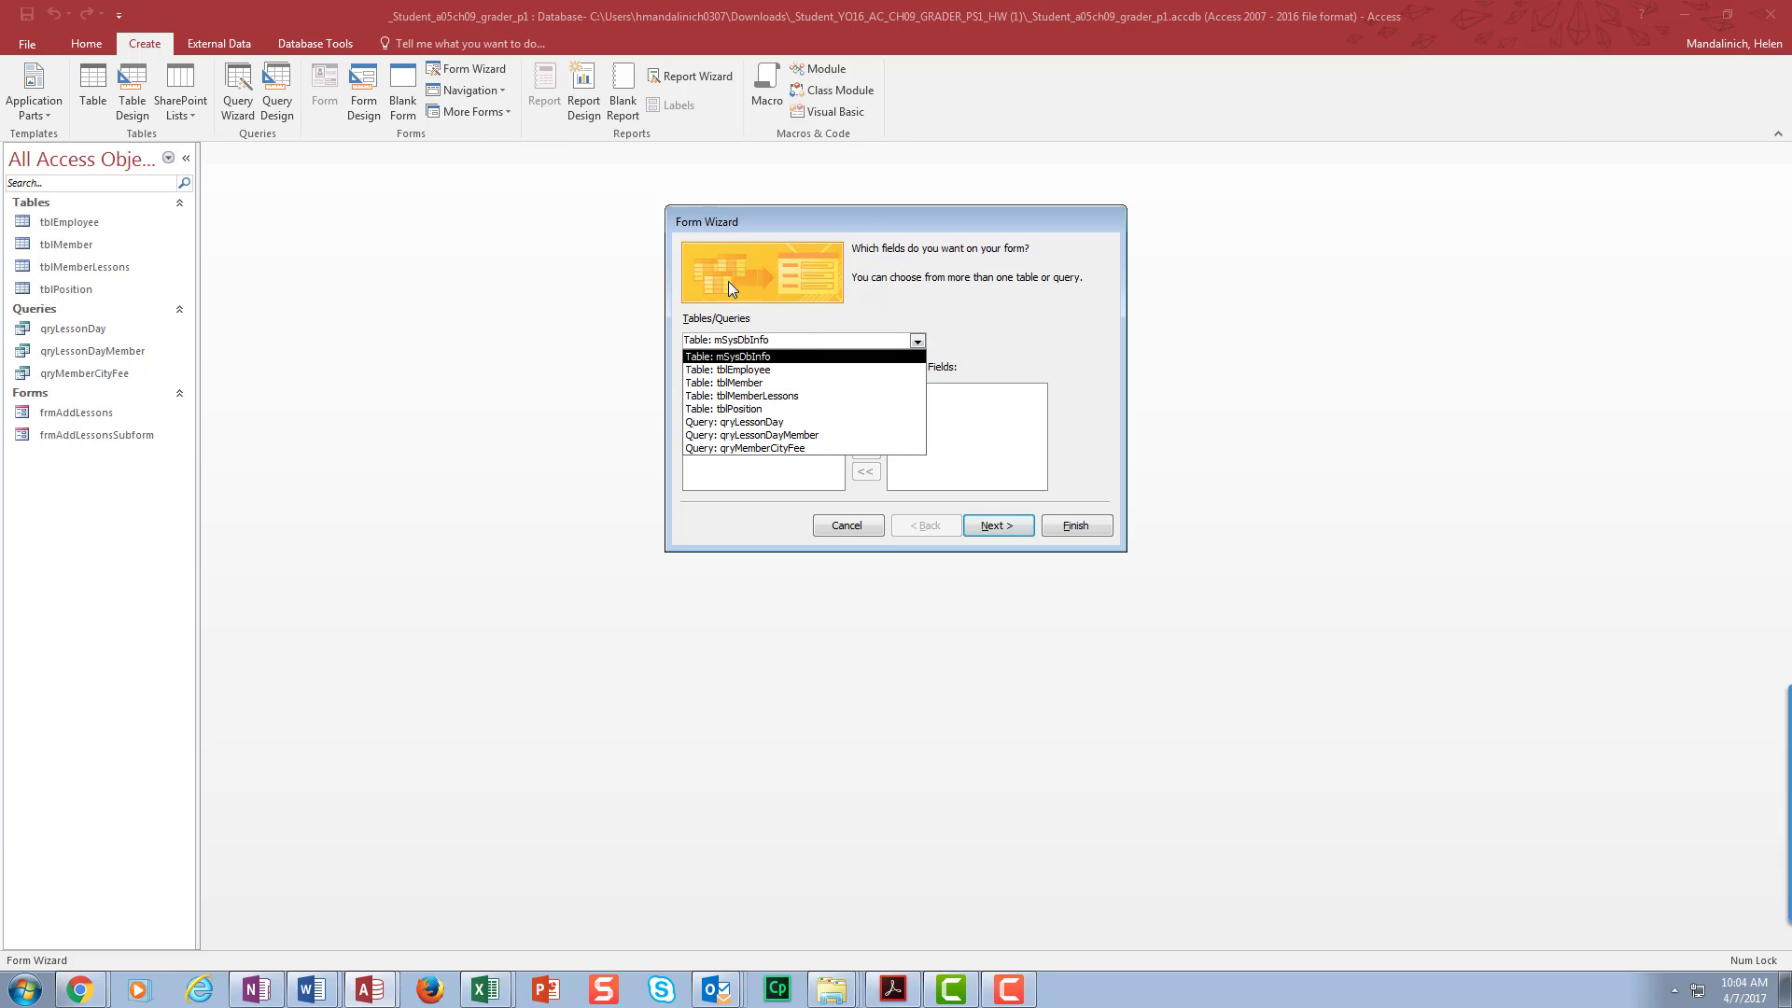
pyautogui.click(769, 383)
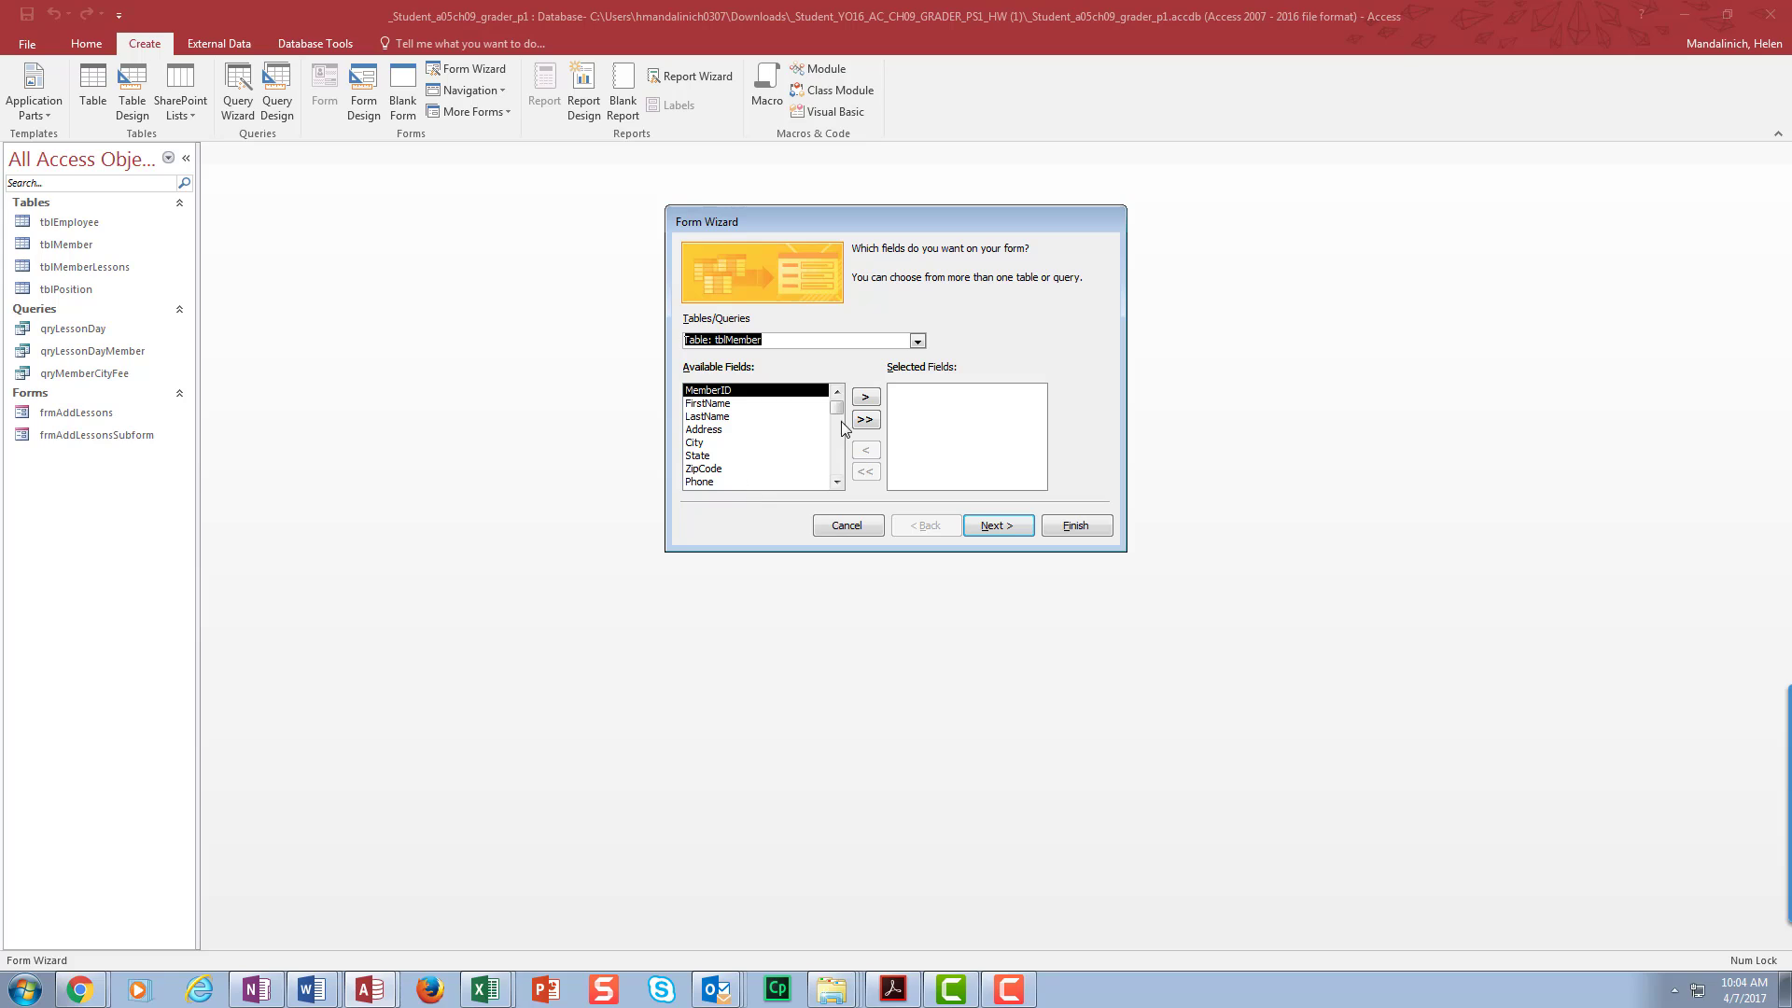
pyautogui.click(865, 419)
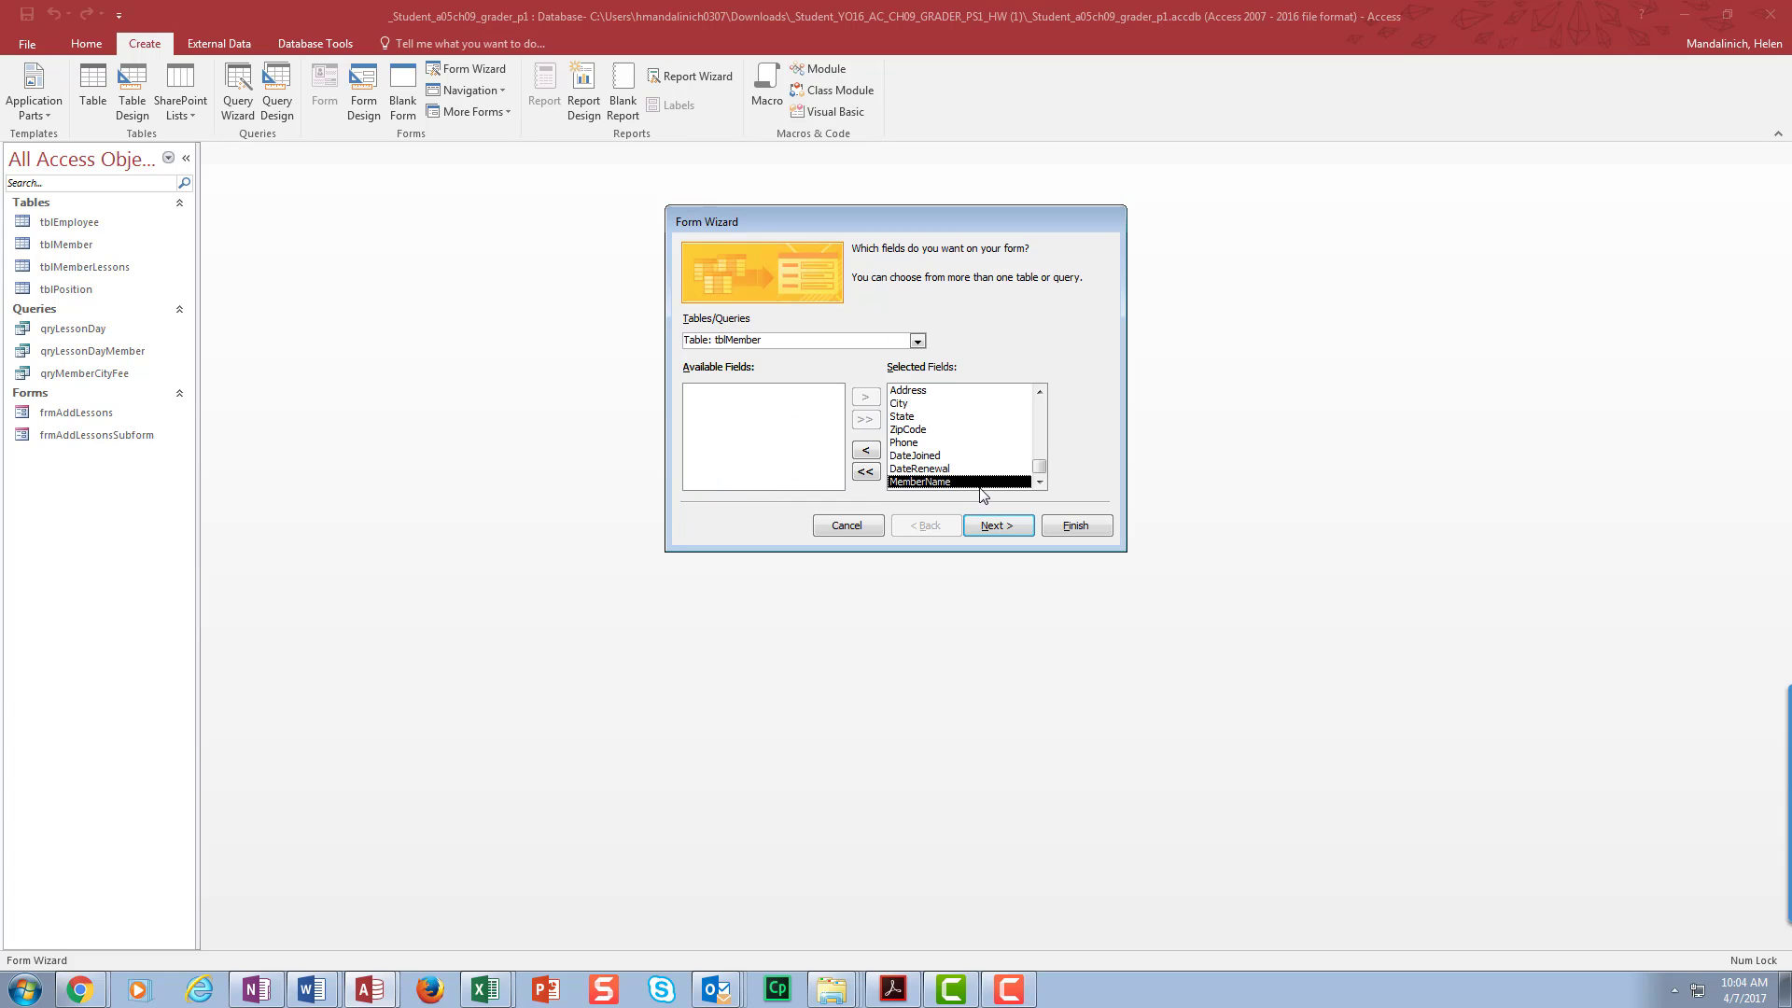
pyautogui.click(998, 537)
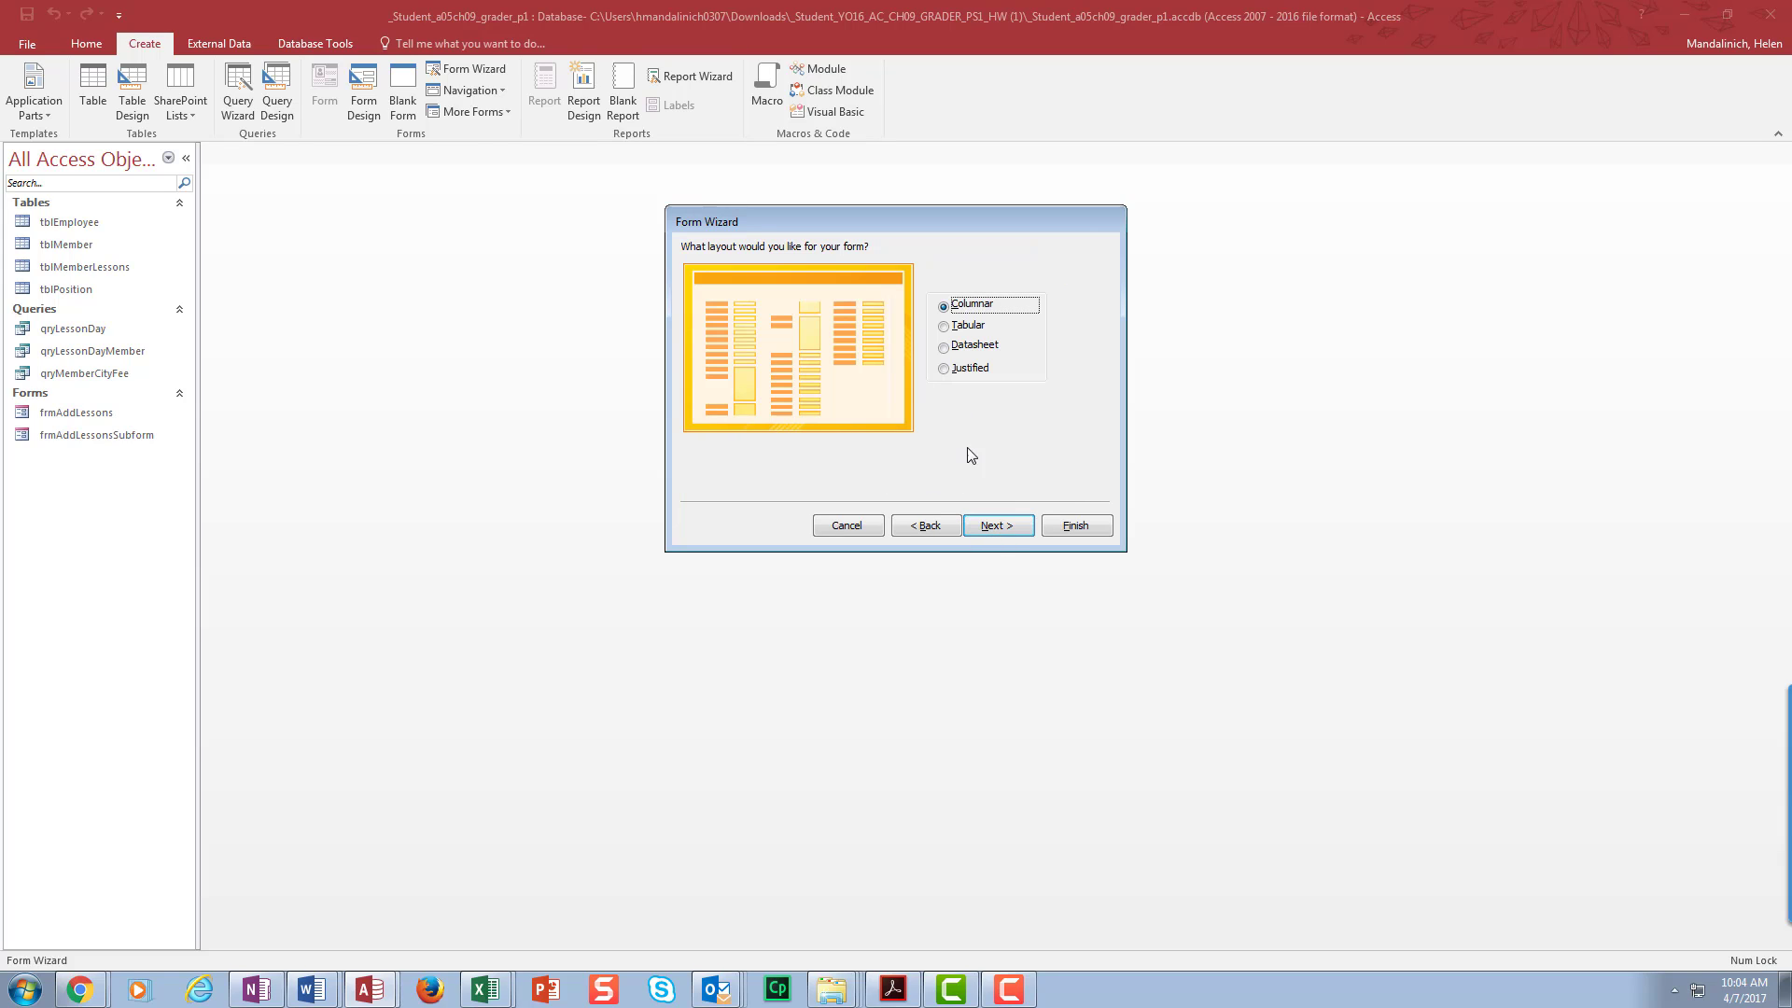
pyautogui.click(1012, 527)
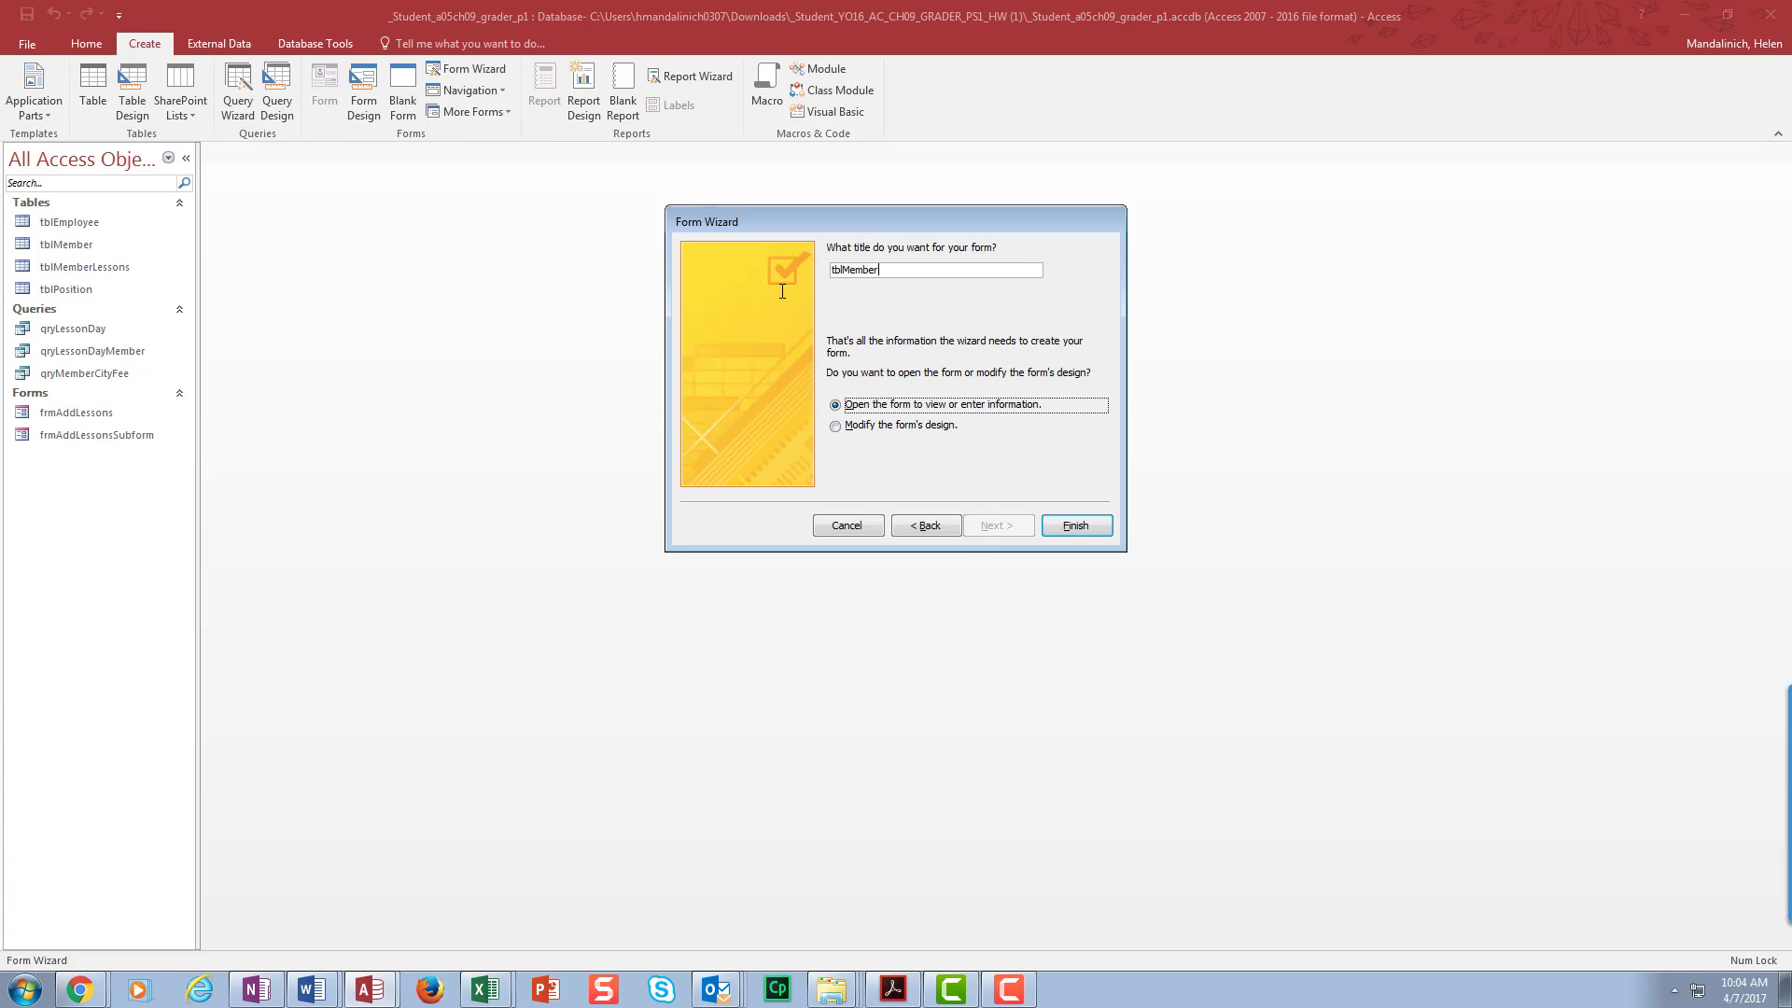
pyautogui.moveTo(885, 270); pyautogui.dragTo(779, 273)
pyautogui.write('fr')
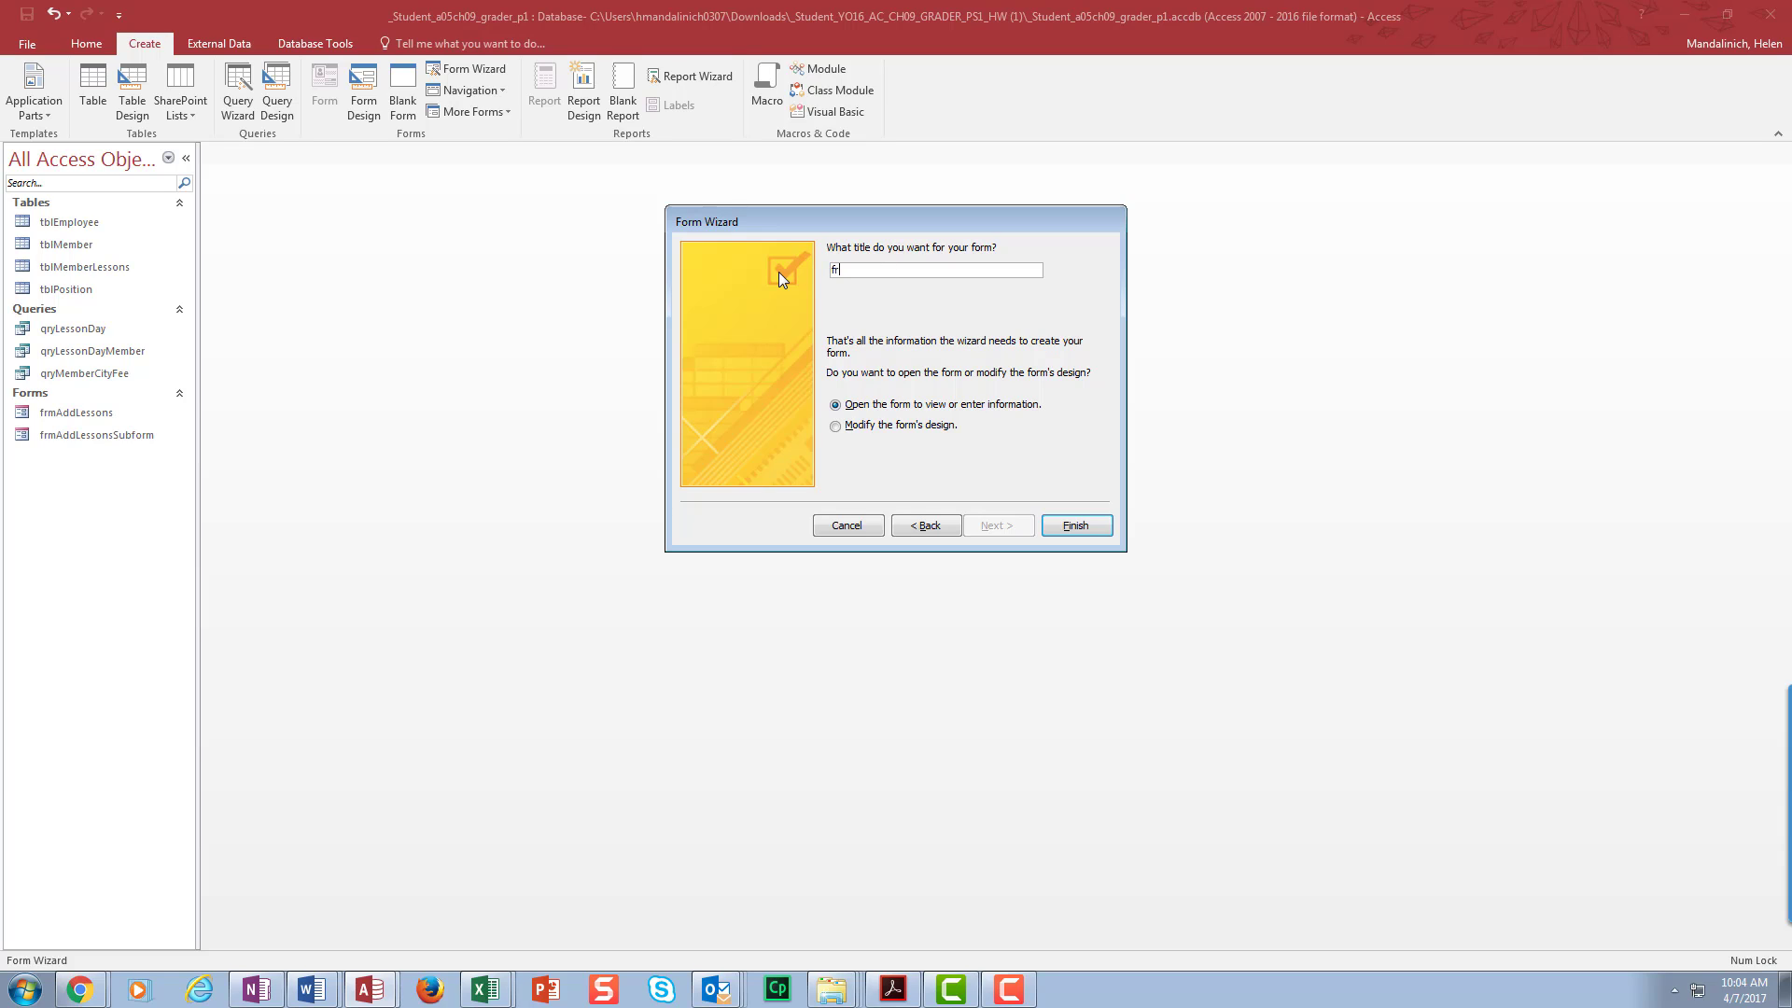
pyautogui.write('mAddMember')
pyautogui.click(1087, 527)
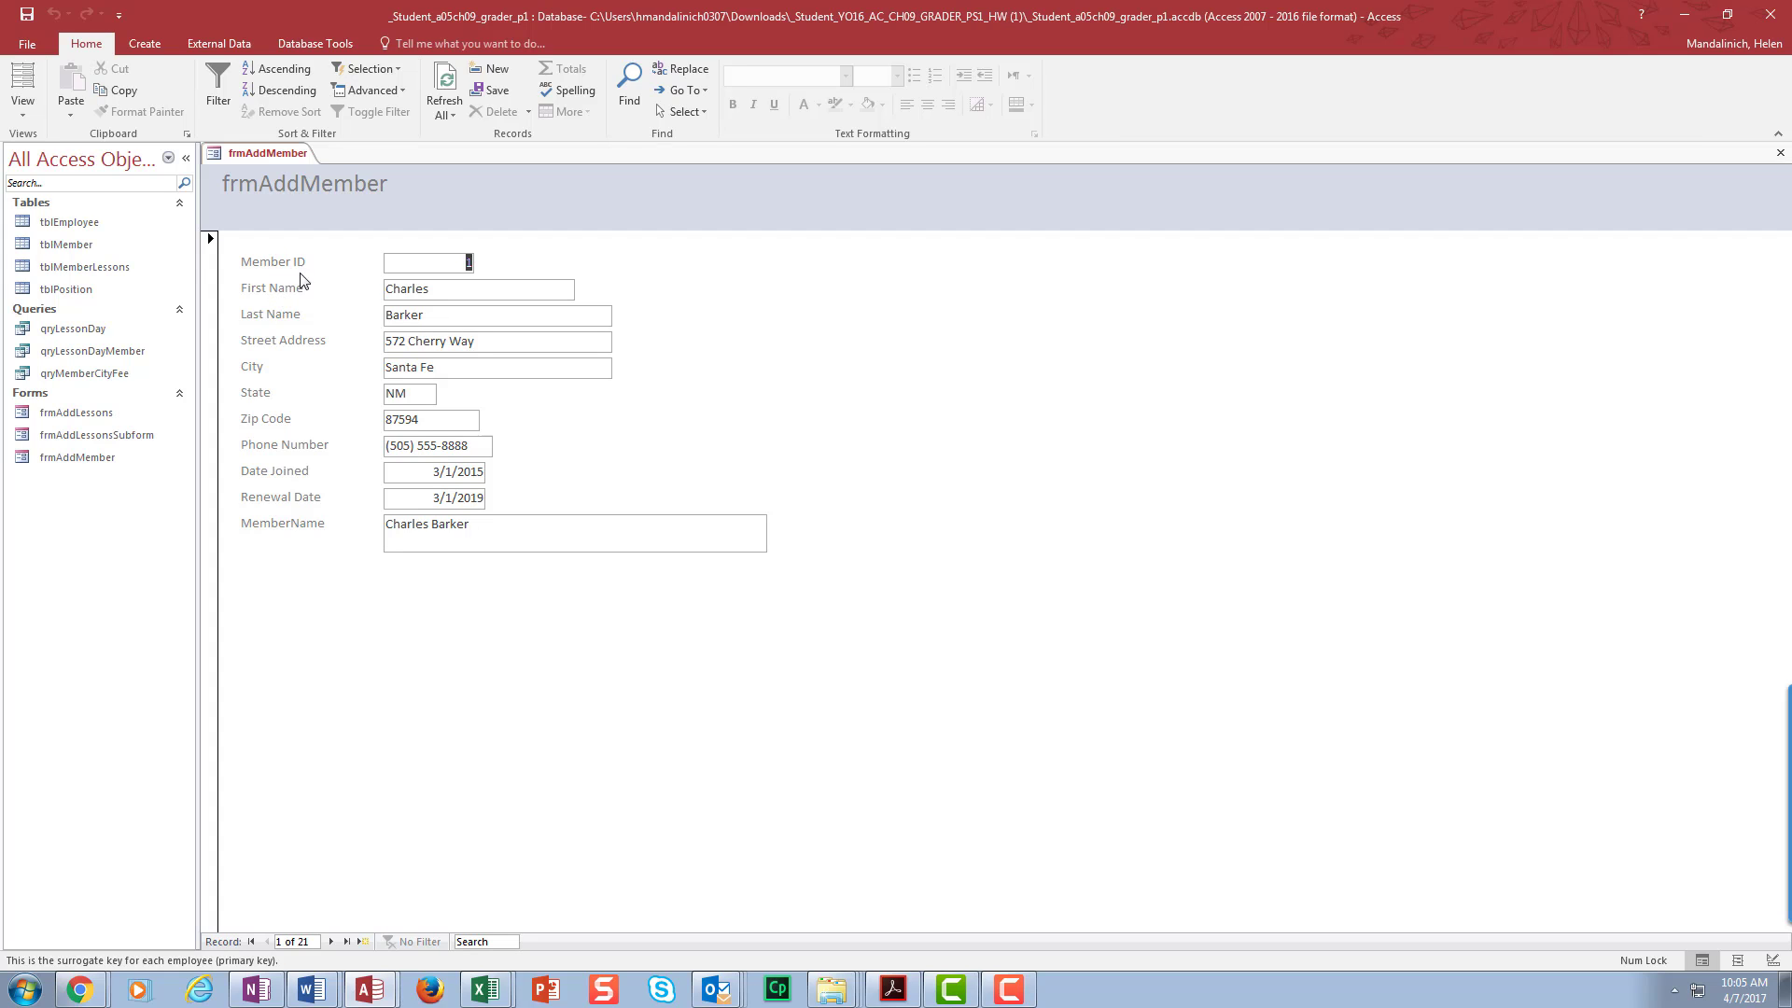
# - Close the frmAddMember form and open tblMember in Design view
pyautogui.click(70, 250)
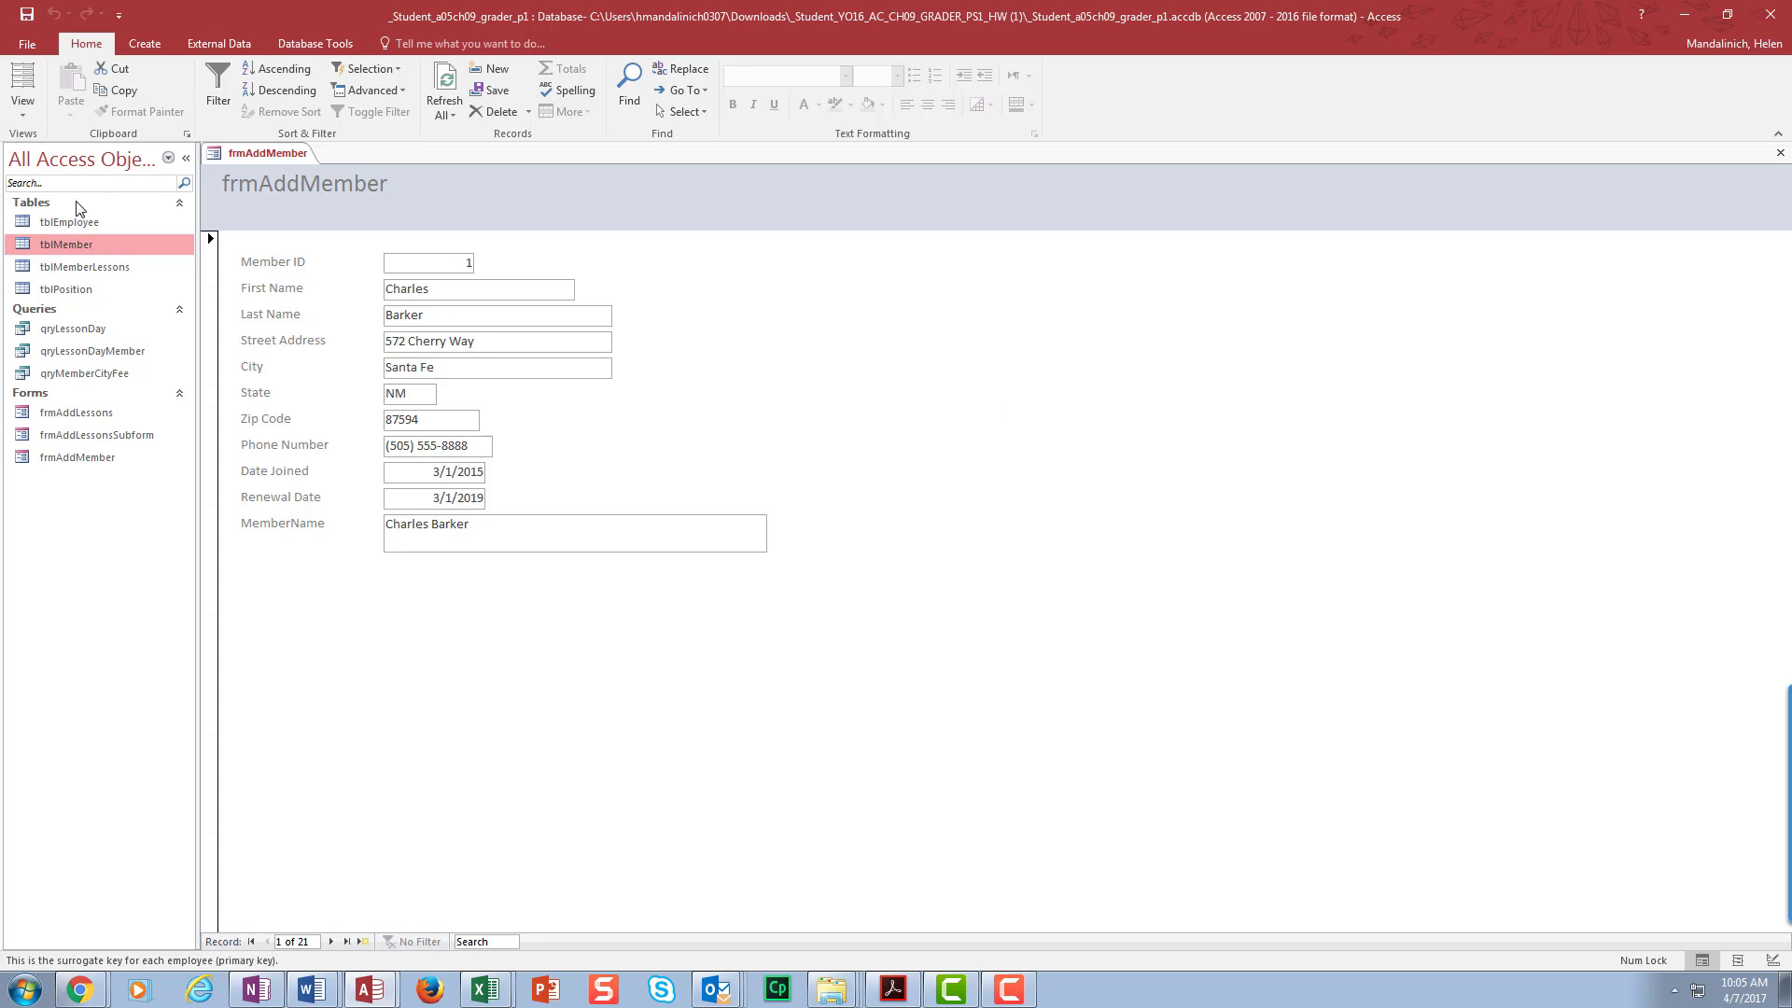
pyautogui.doubleClick(79, 243)
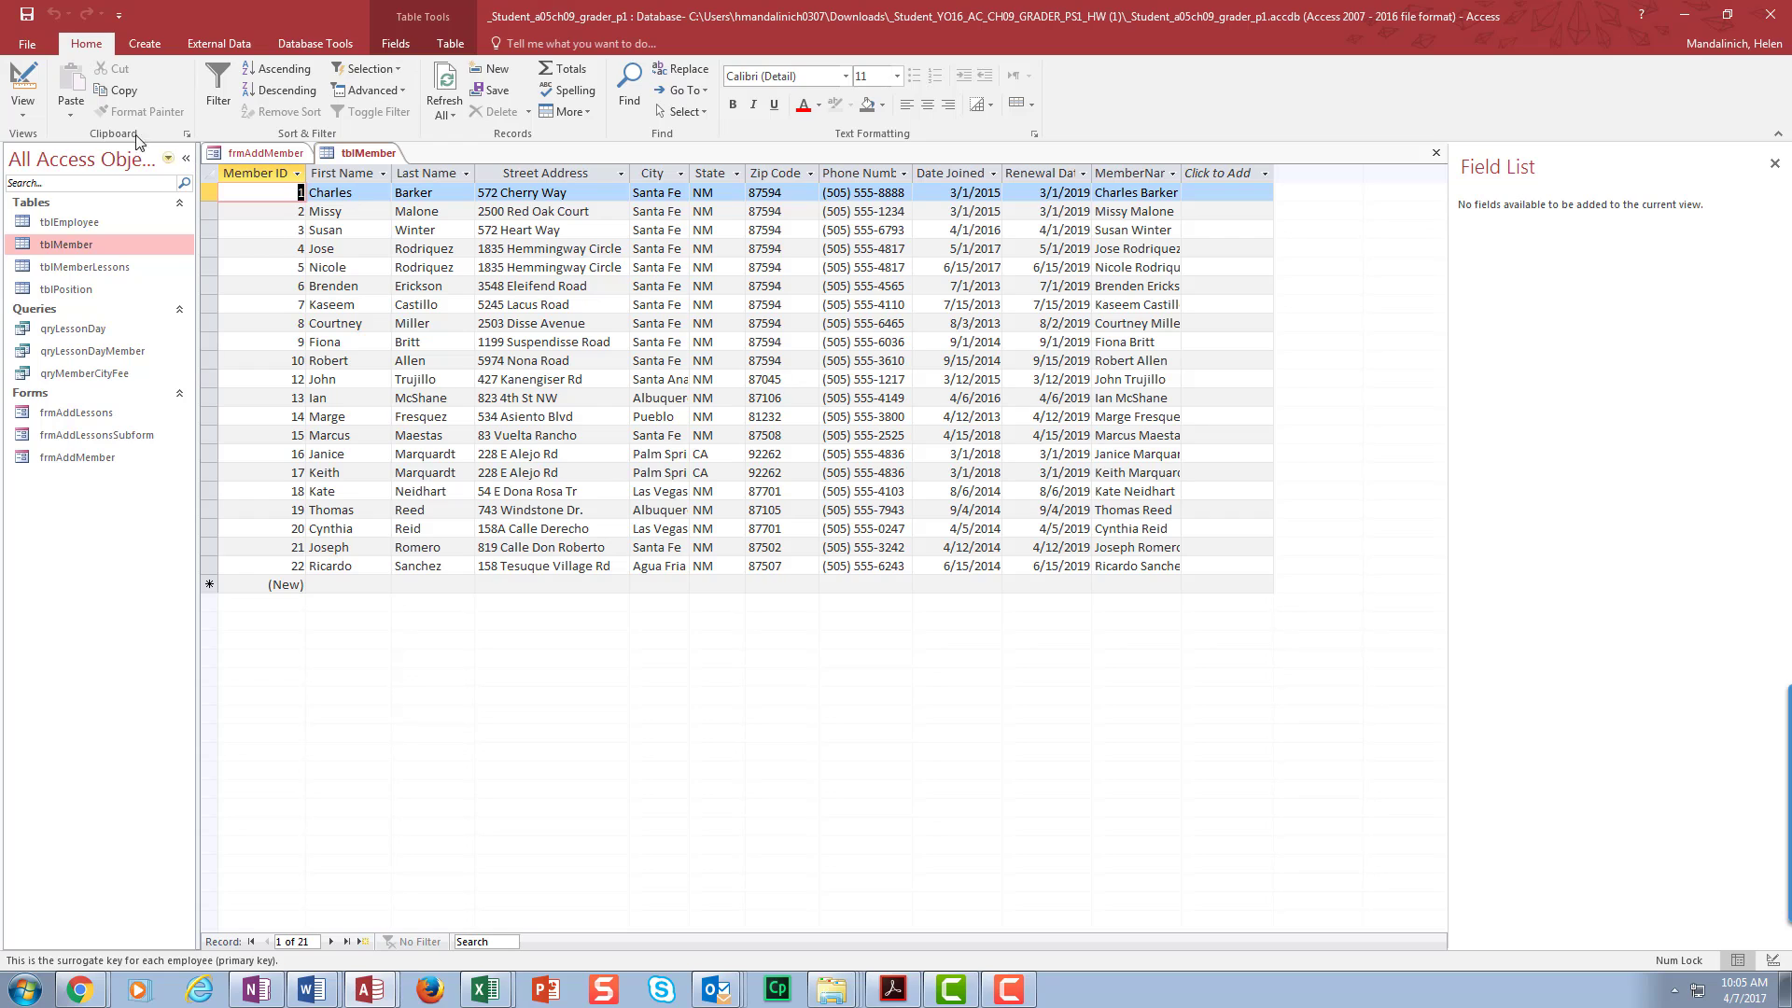
pyautogui.click(23, 84)
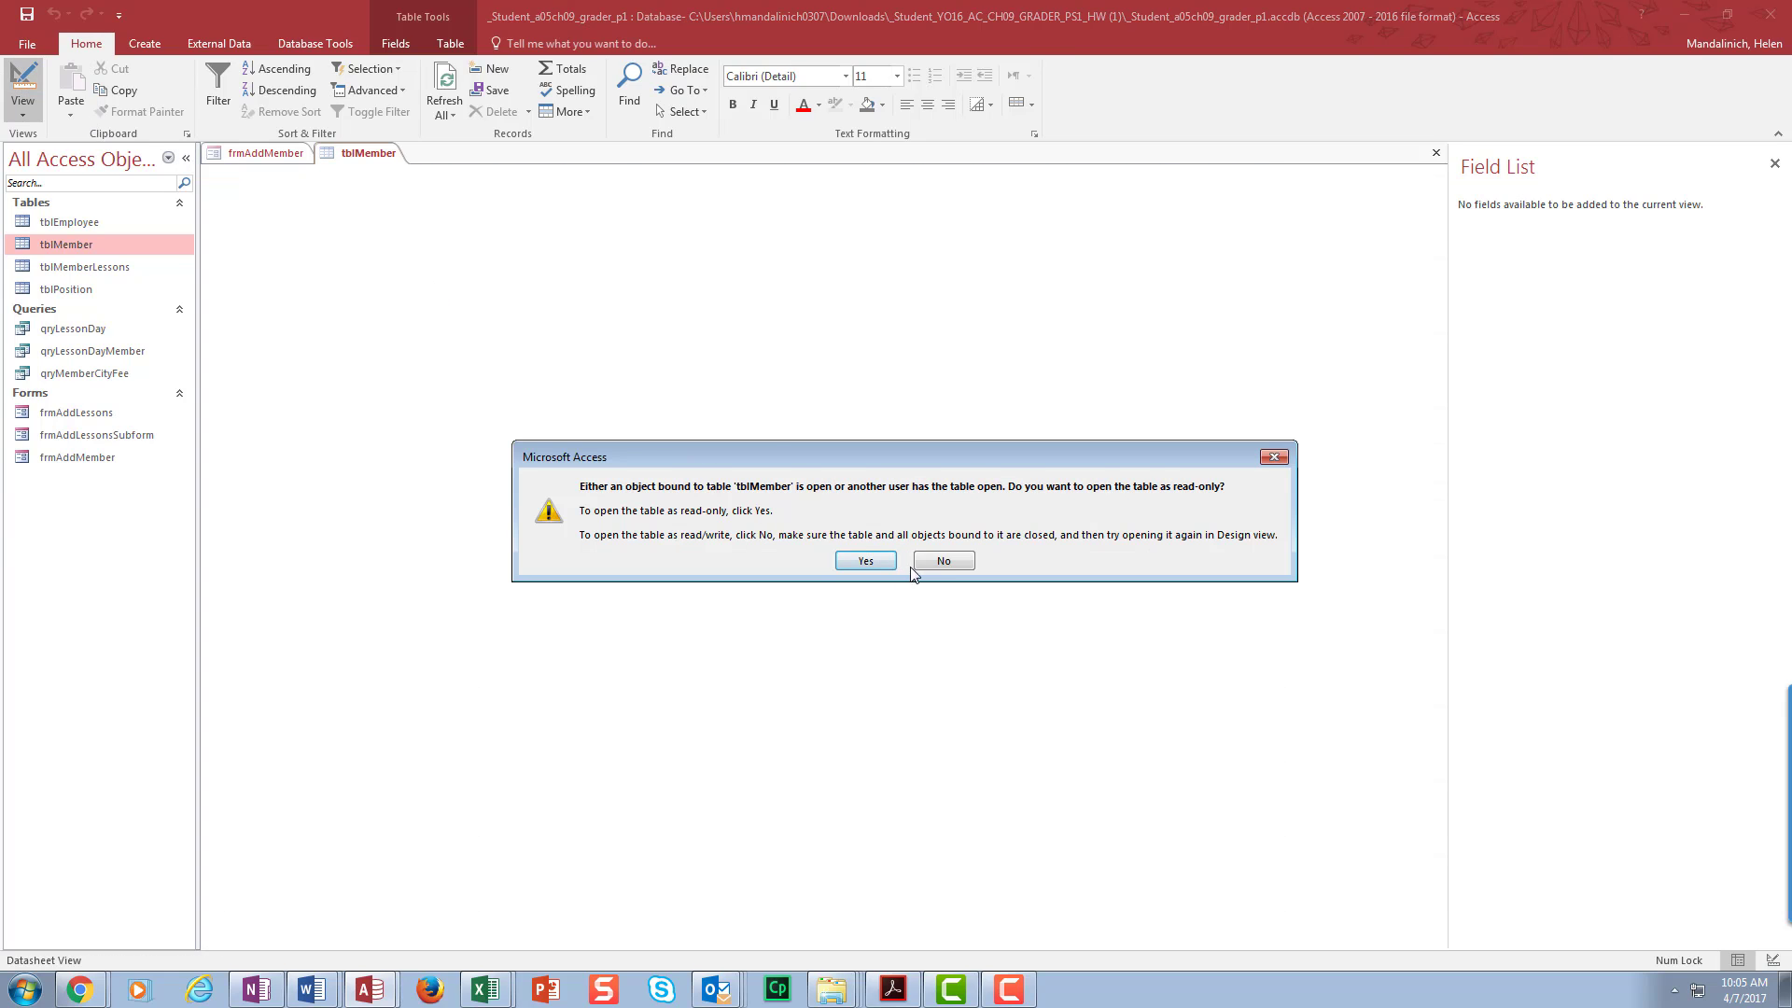
pyautogui.click(944, 563)
pyautogui.click(261, 154)
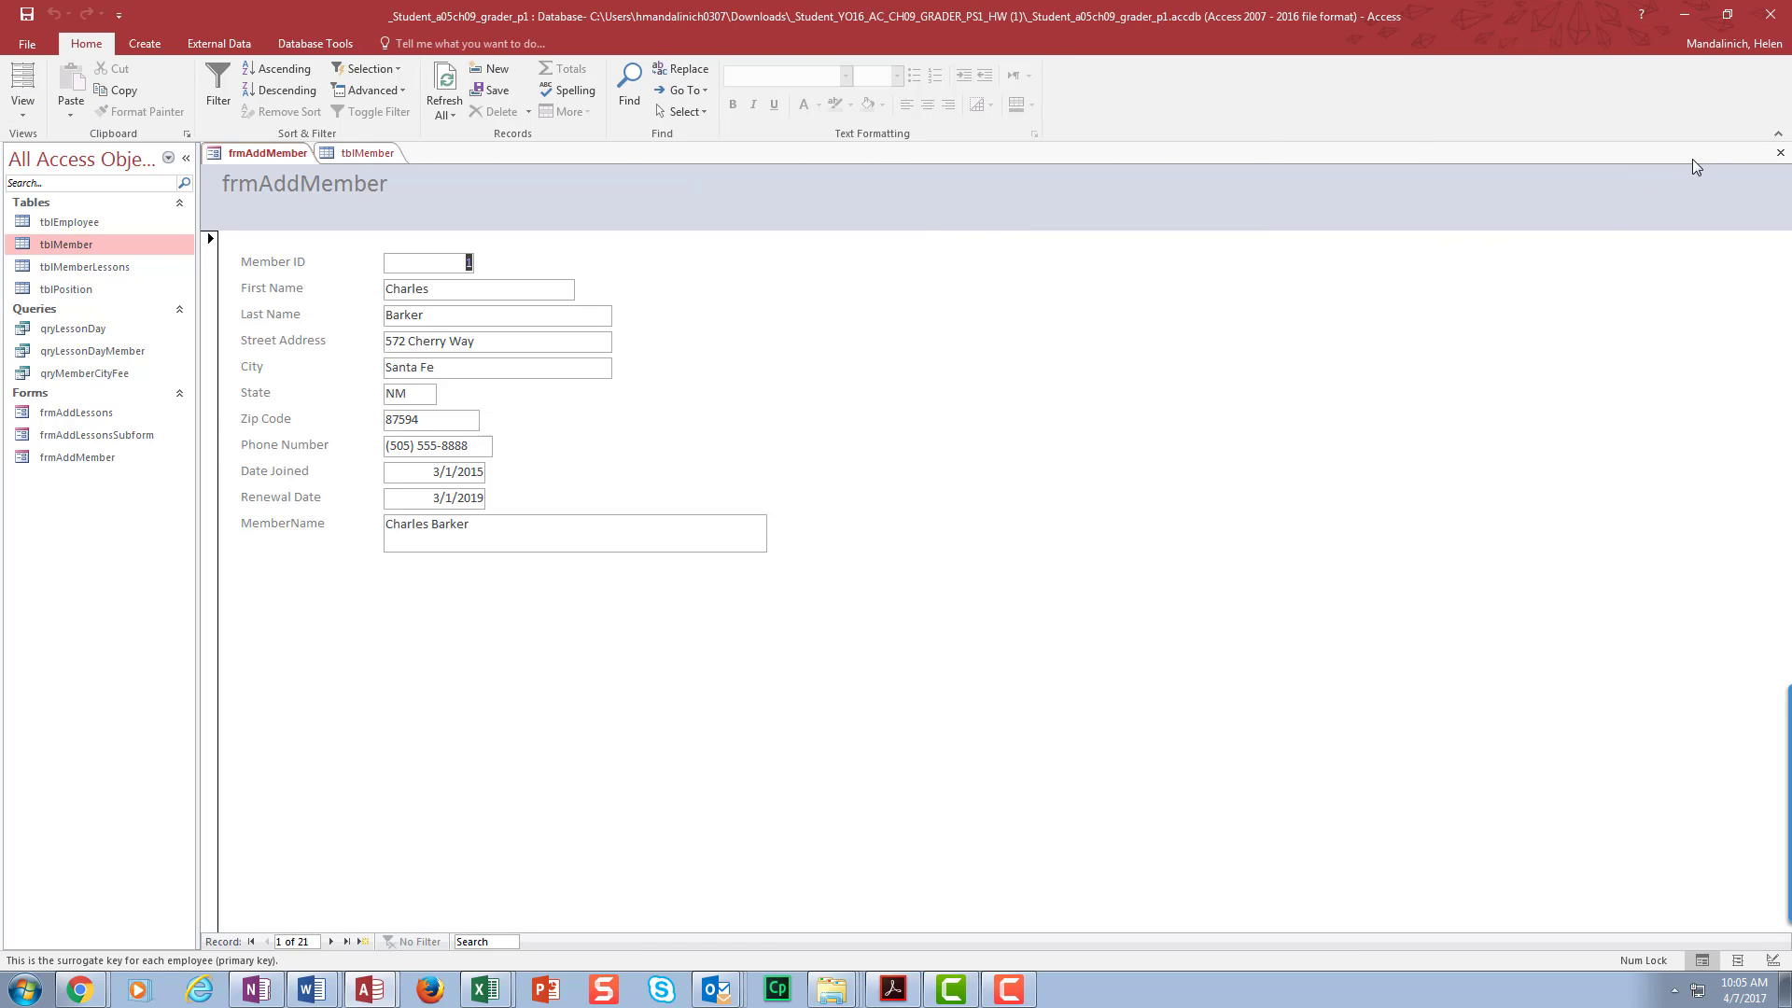
pyautogui.click(1779, 156)
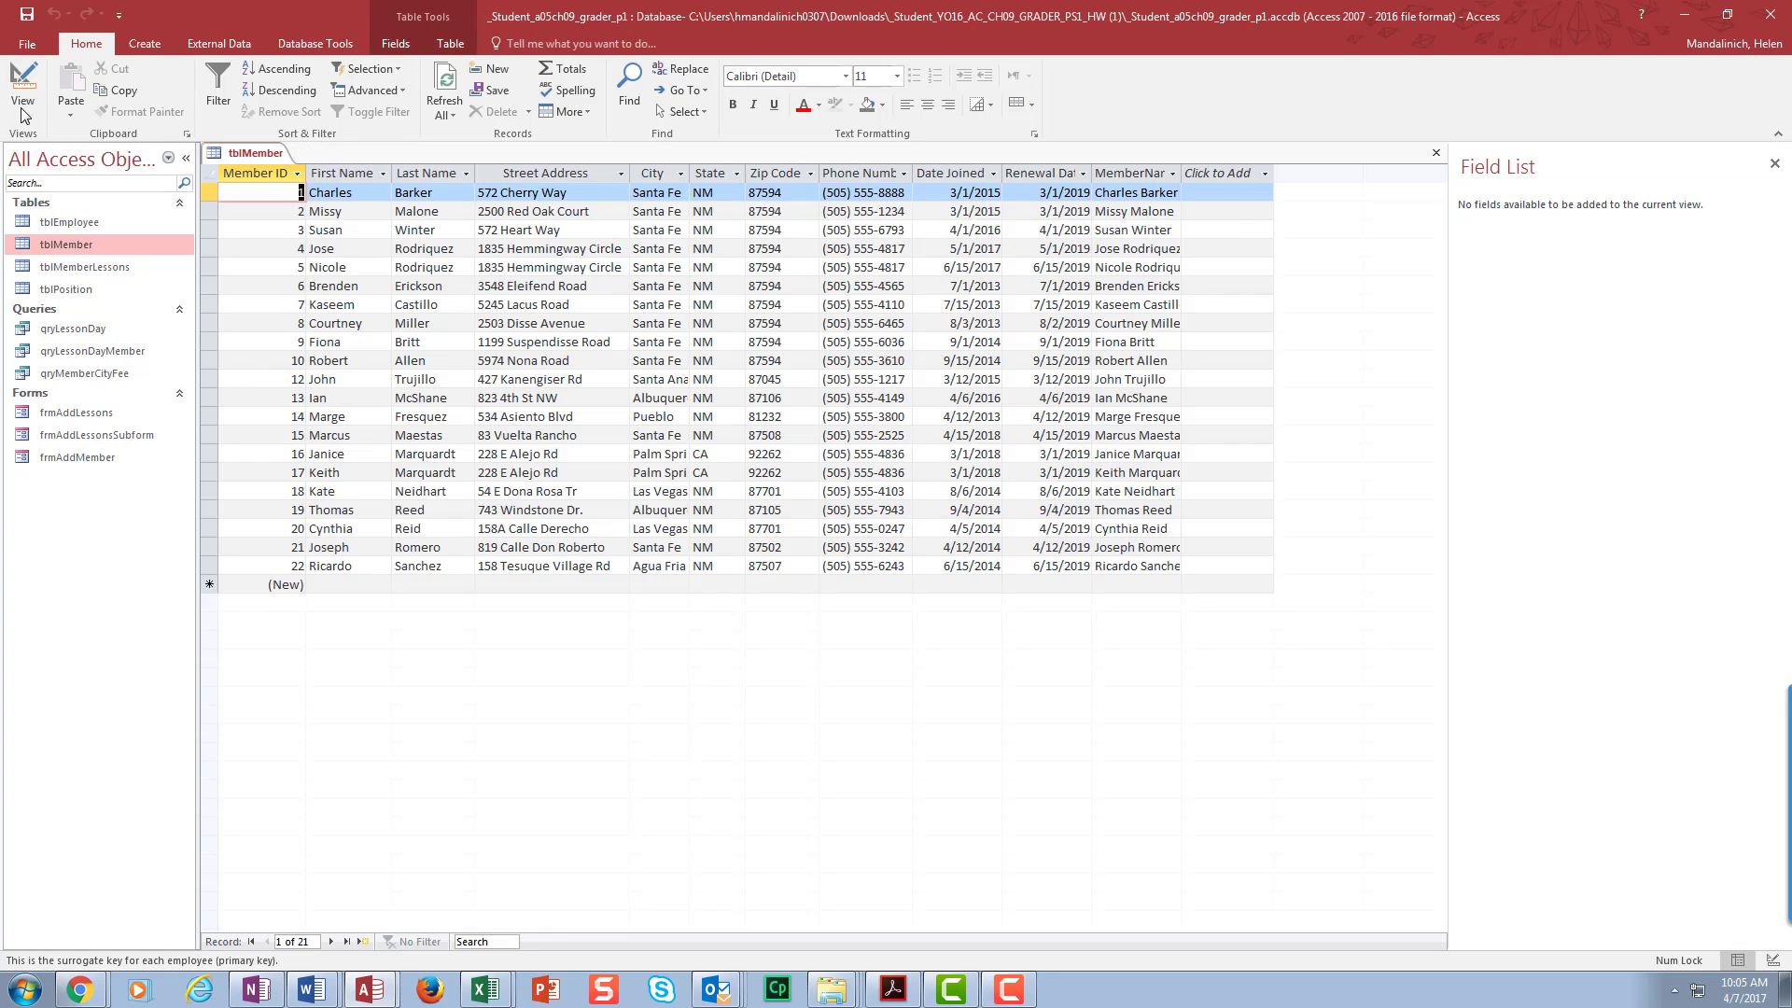
pyautogui.click(13, 77)
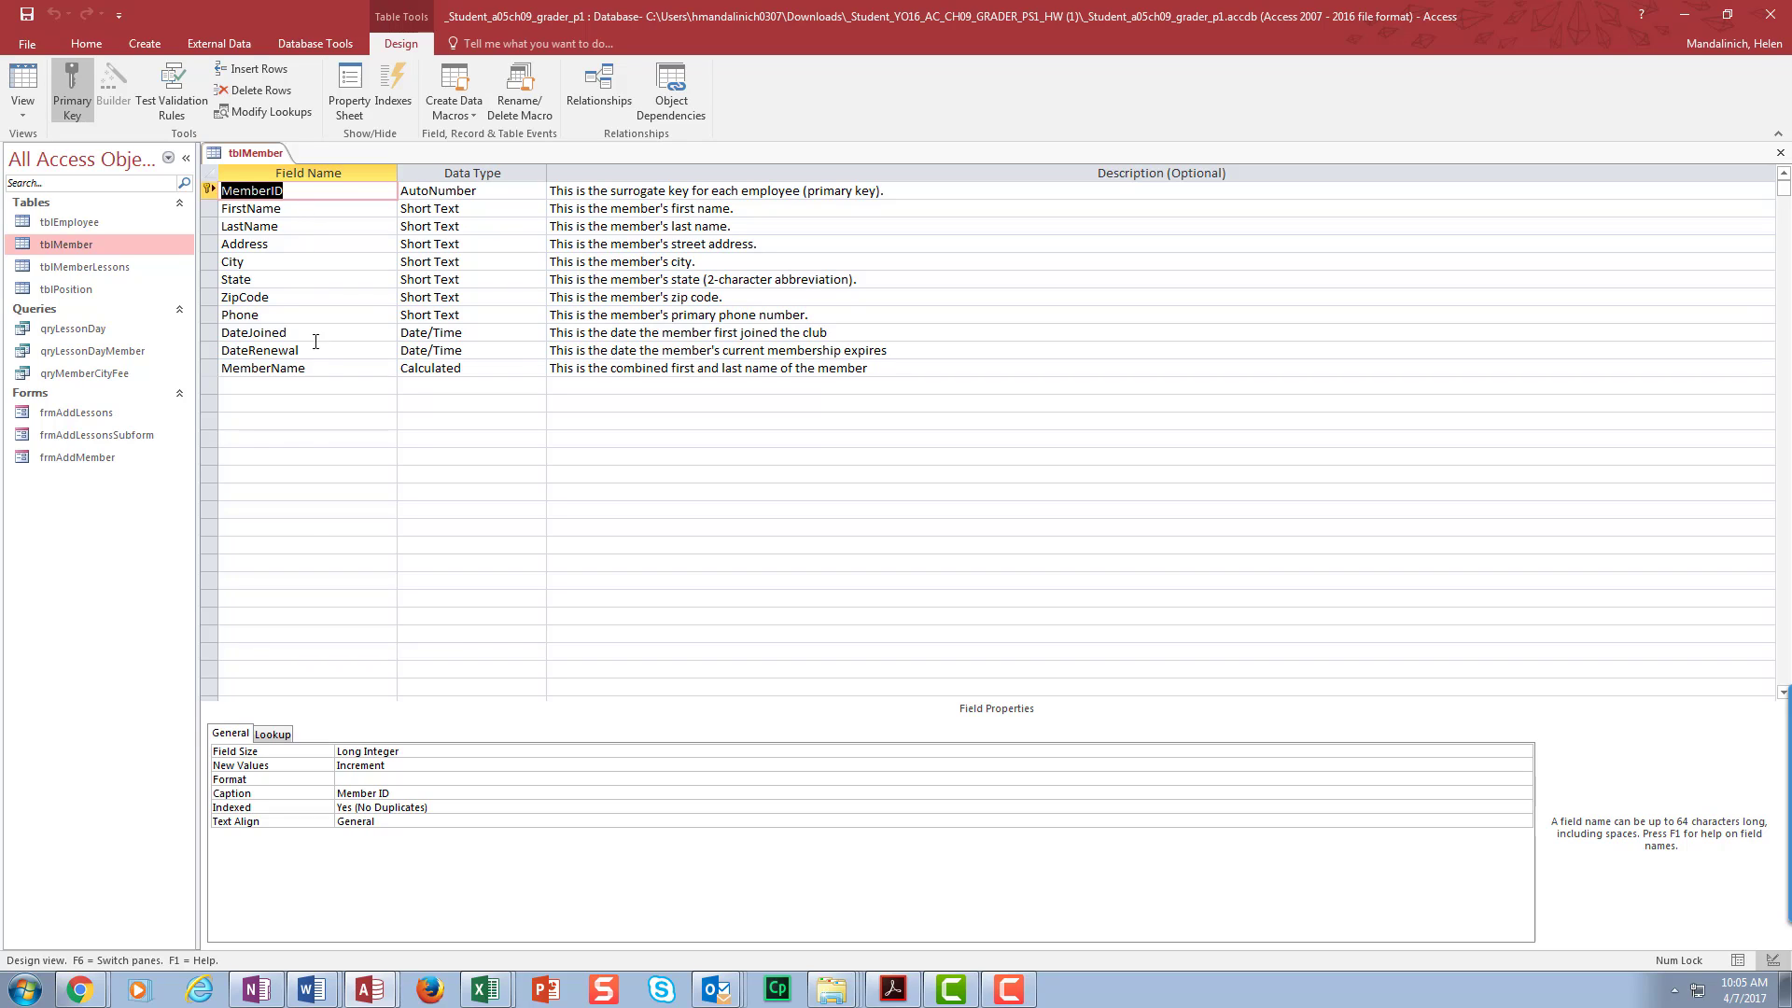
# - Select the MemberID caption text, then close the tblMember design
pyautogui.click(375, 792)
pyautogui.moveTo(392, 792); pyautogui.dragTo(336, 793)
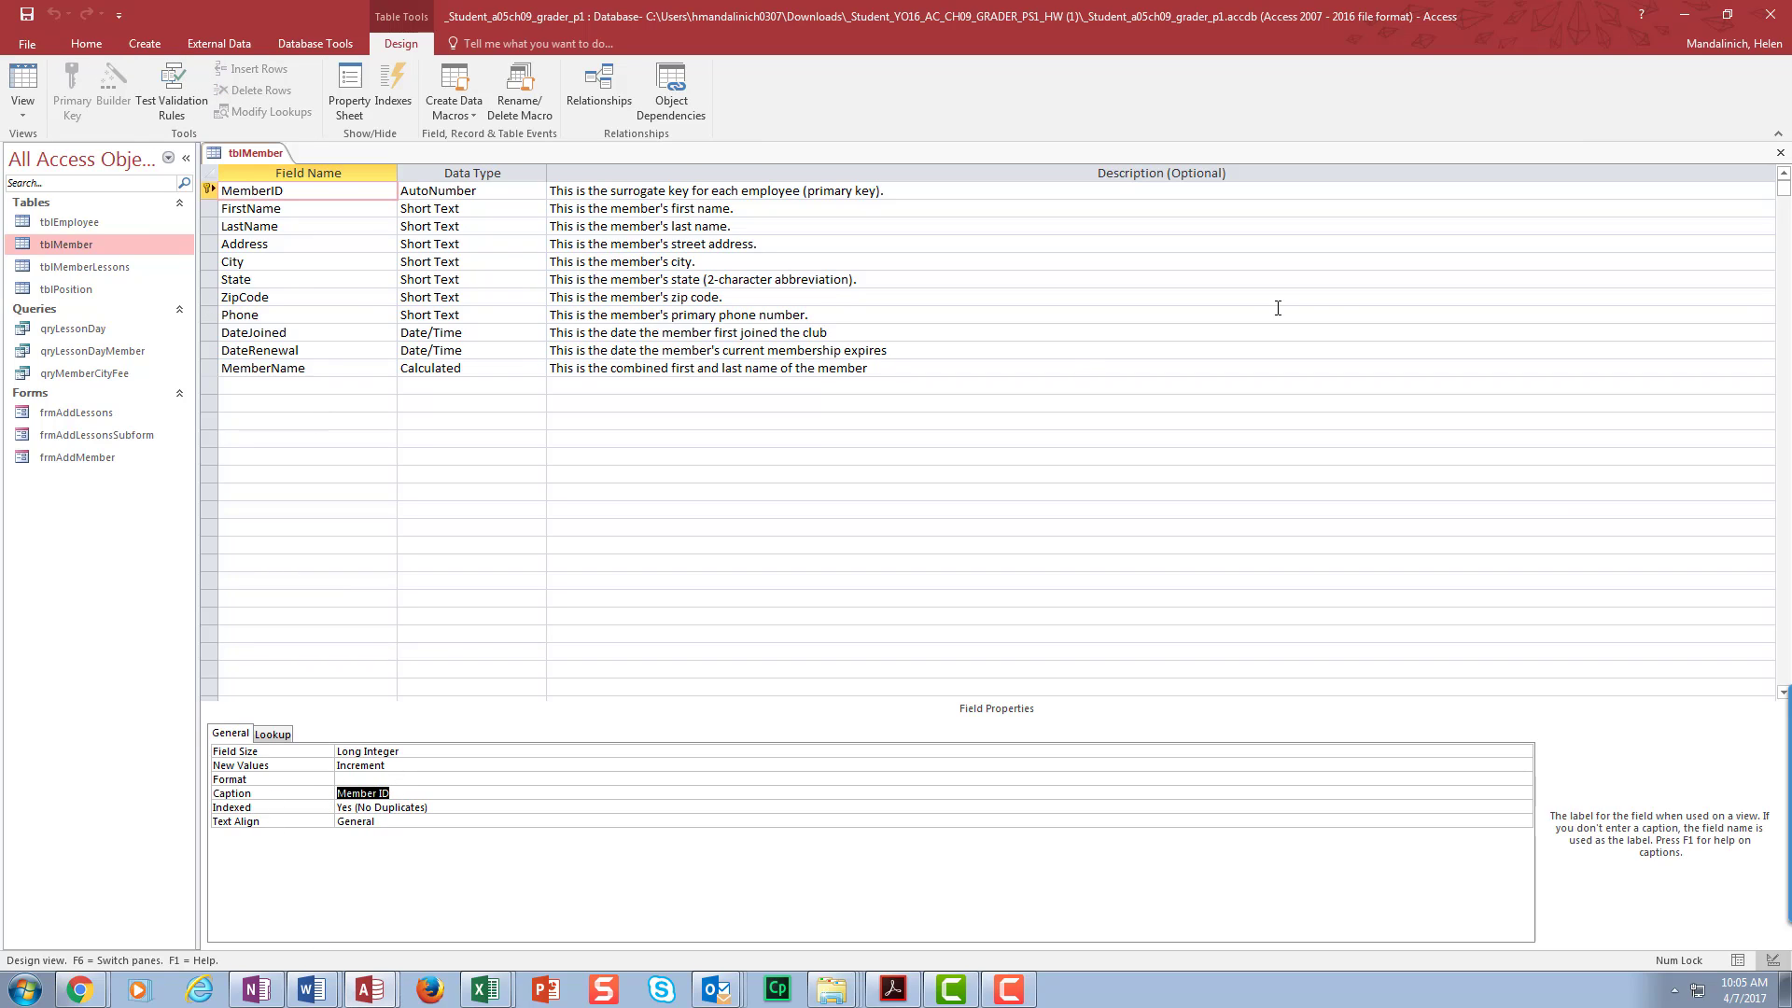
pyautogui.click(1779, 152)
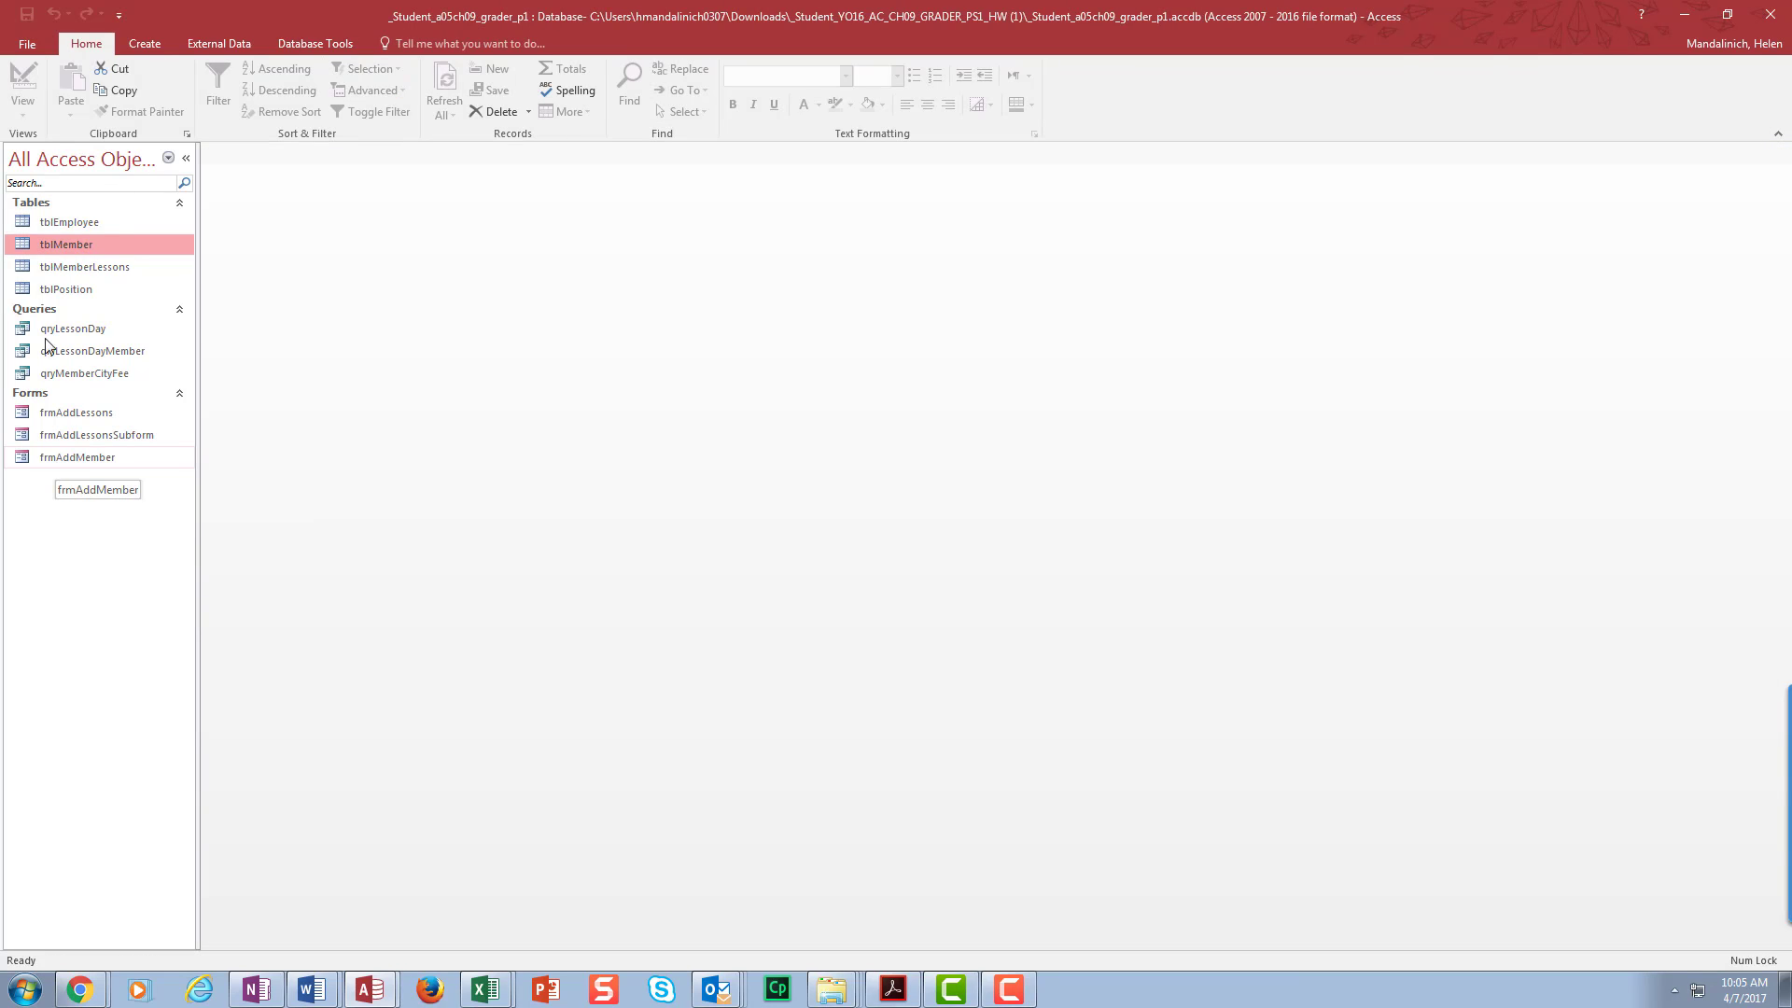
# - In tblMember Design view, set the MemberName field's caption to 'Member Name'
pyautogui.doubleClick(81, 461)
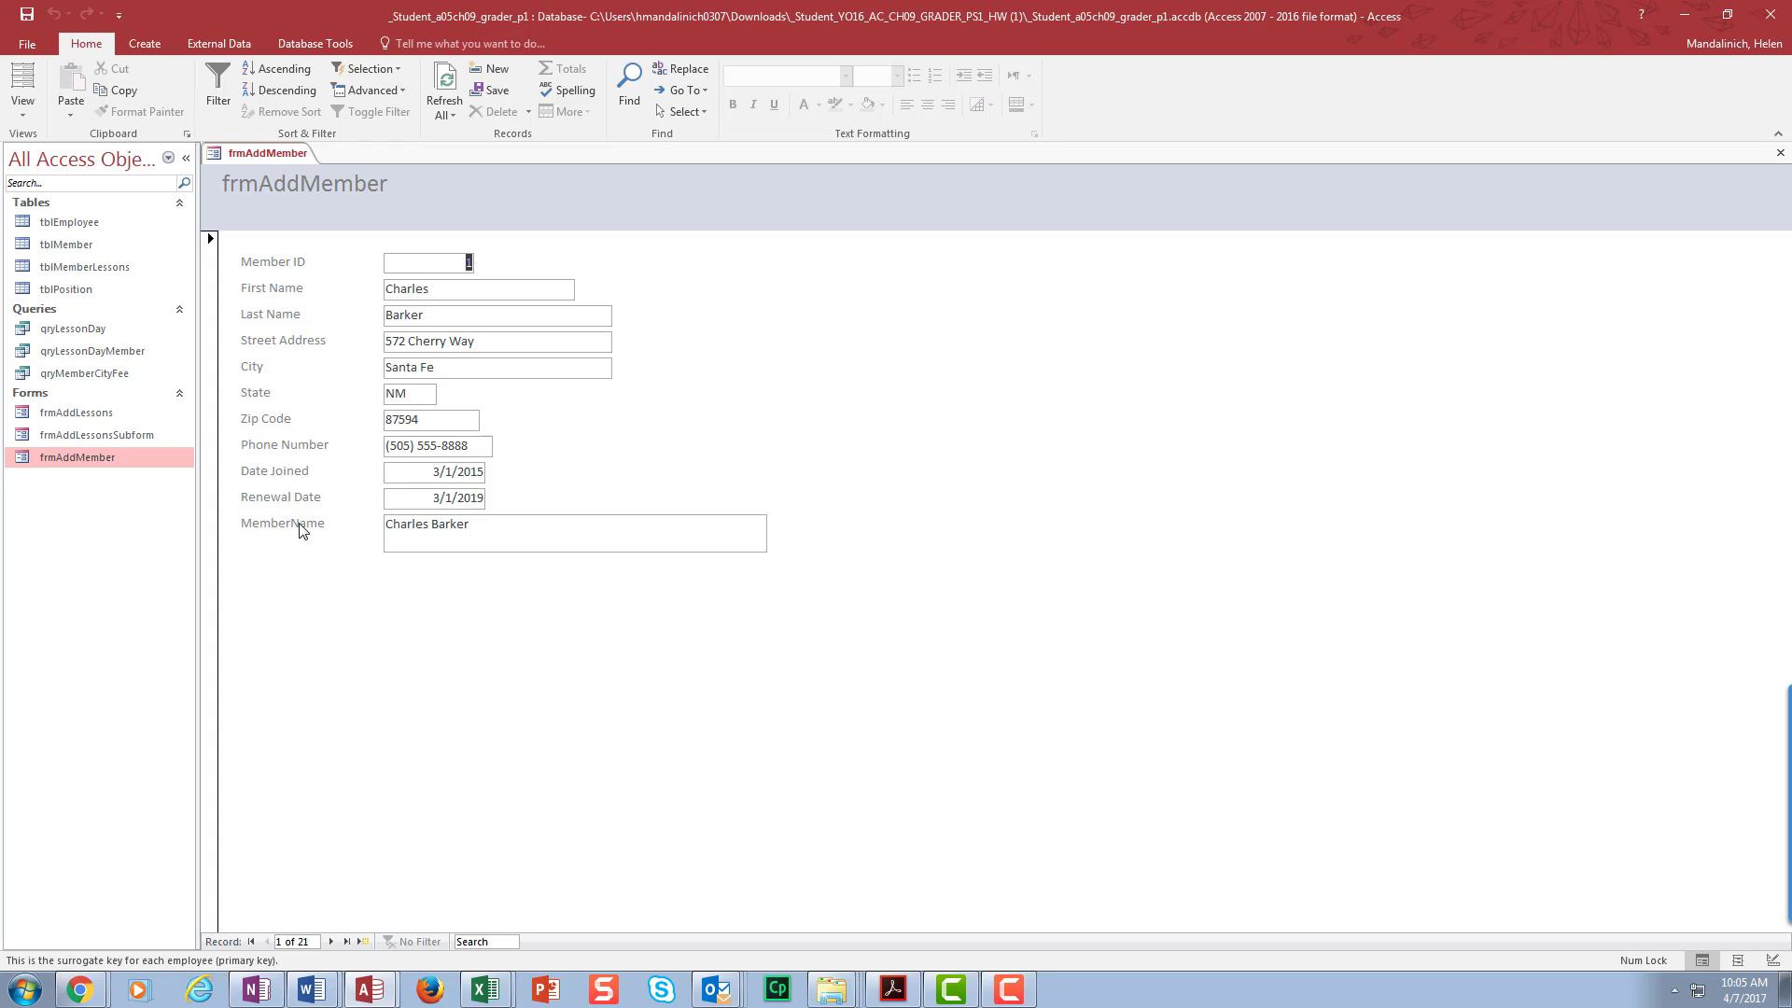
pyautogui.click(1783, 159)
pyautogui.doubleClick(65, 243)
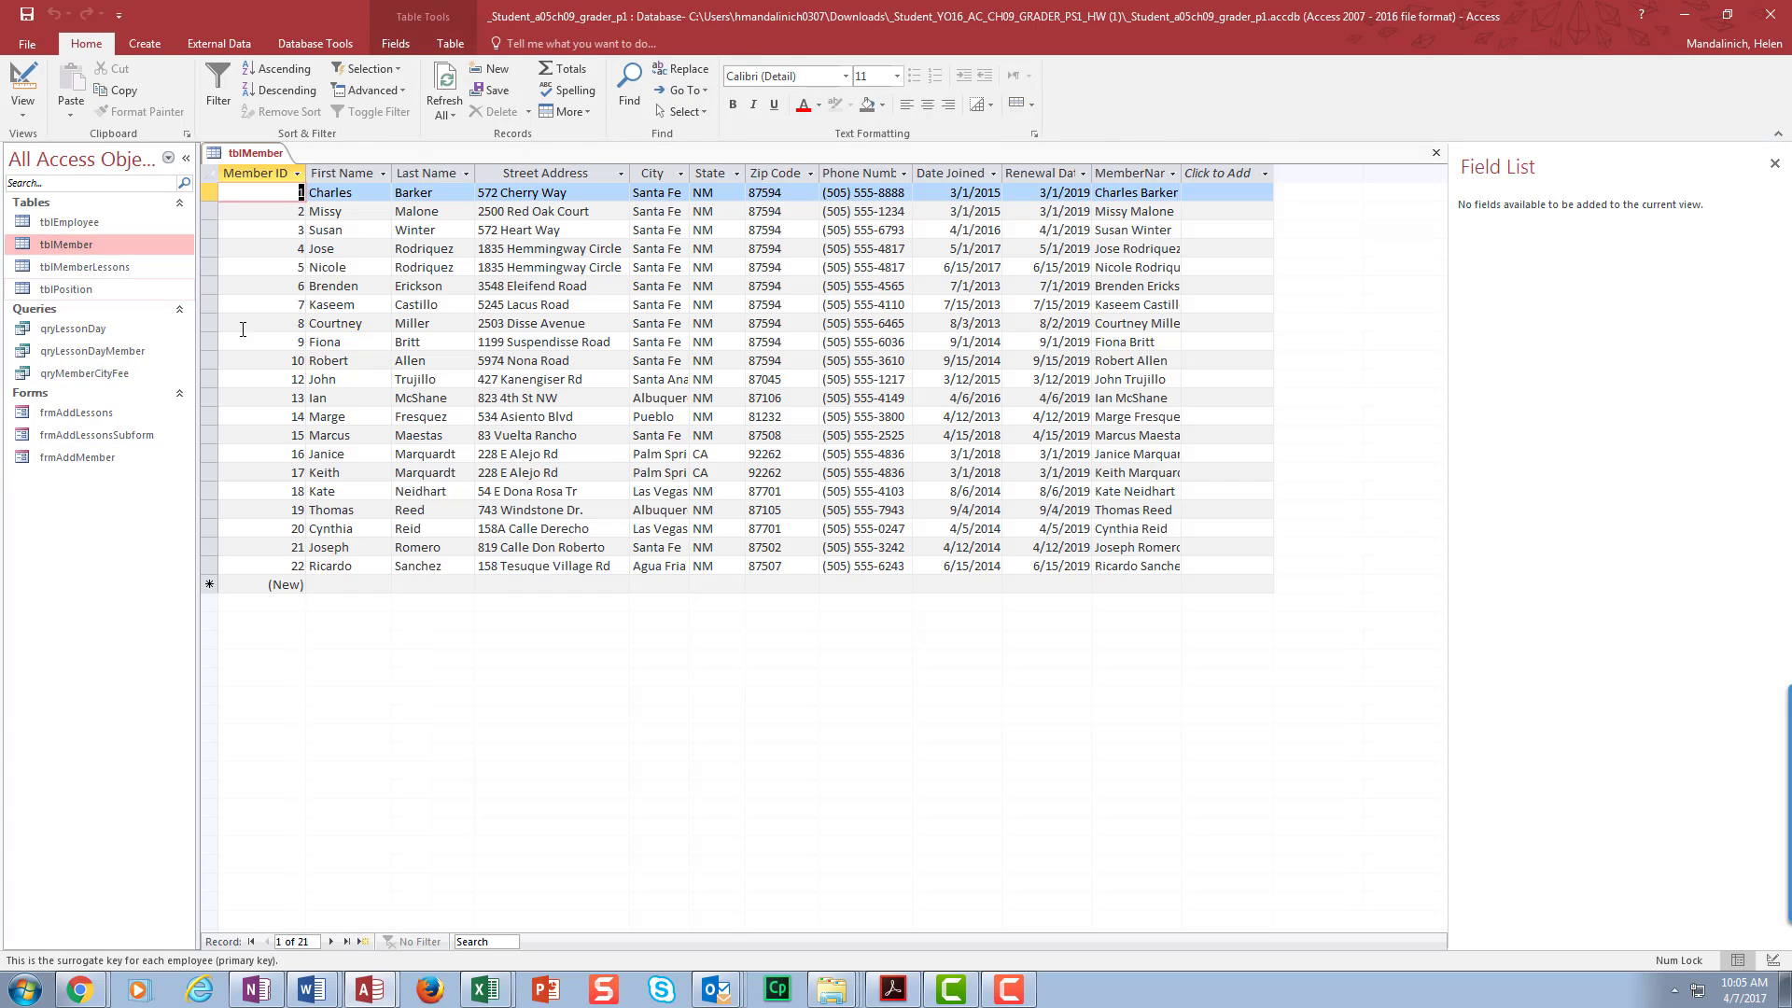
pyautogui.click(9, 89)
pyautogui.click(352, 367)
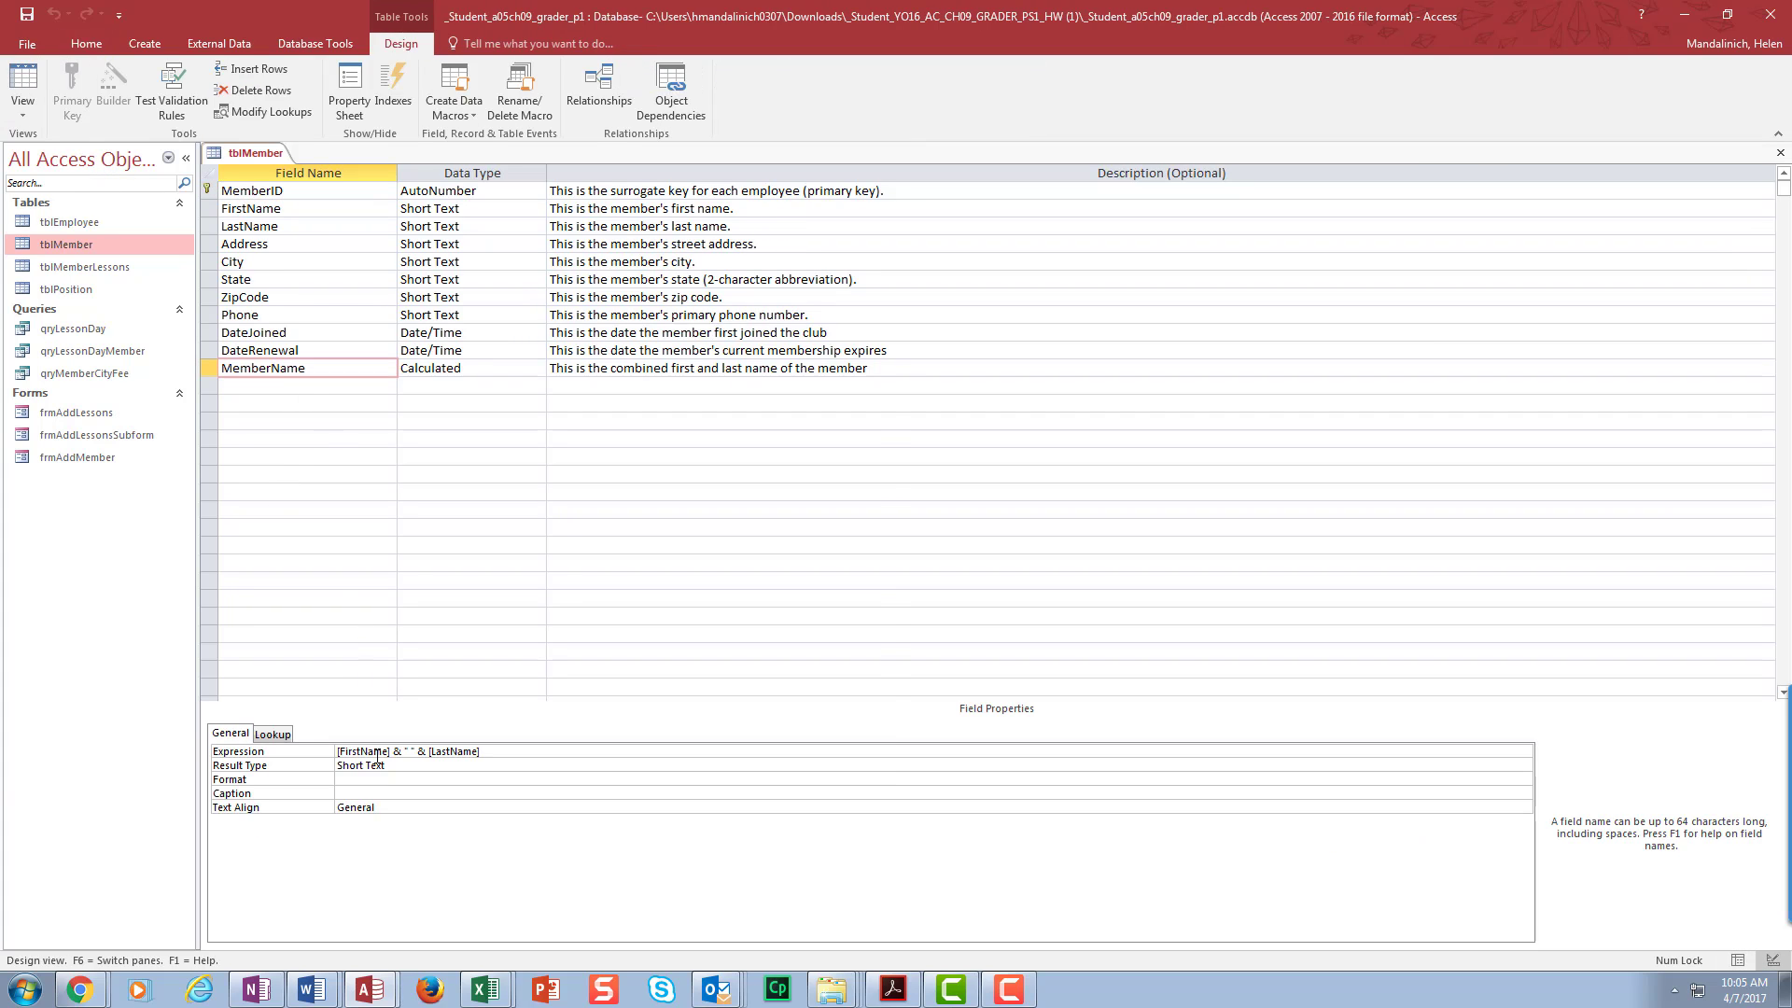
pyautogui.click(560, 793)
pyautogui.write('Me')
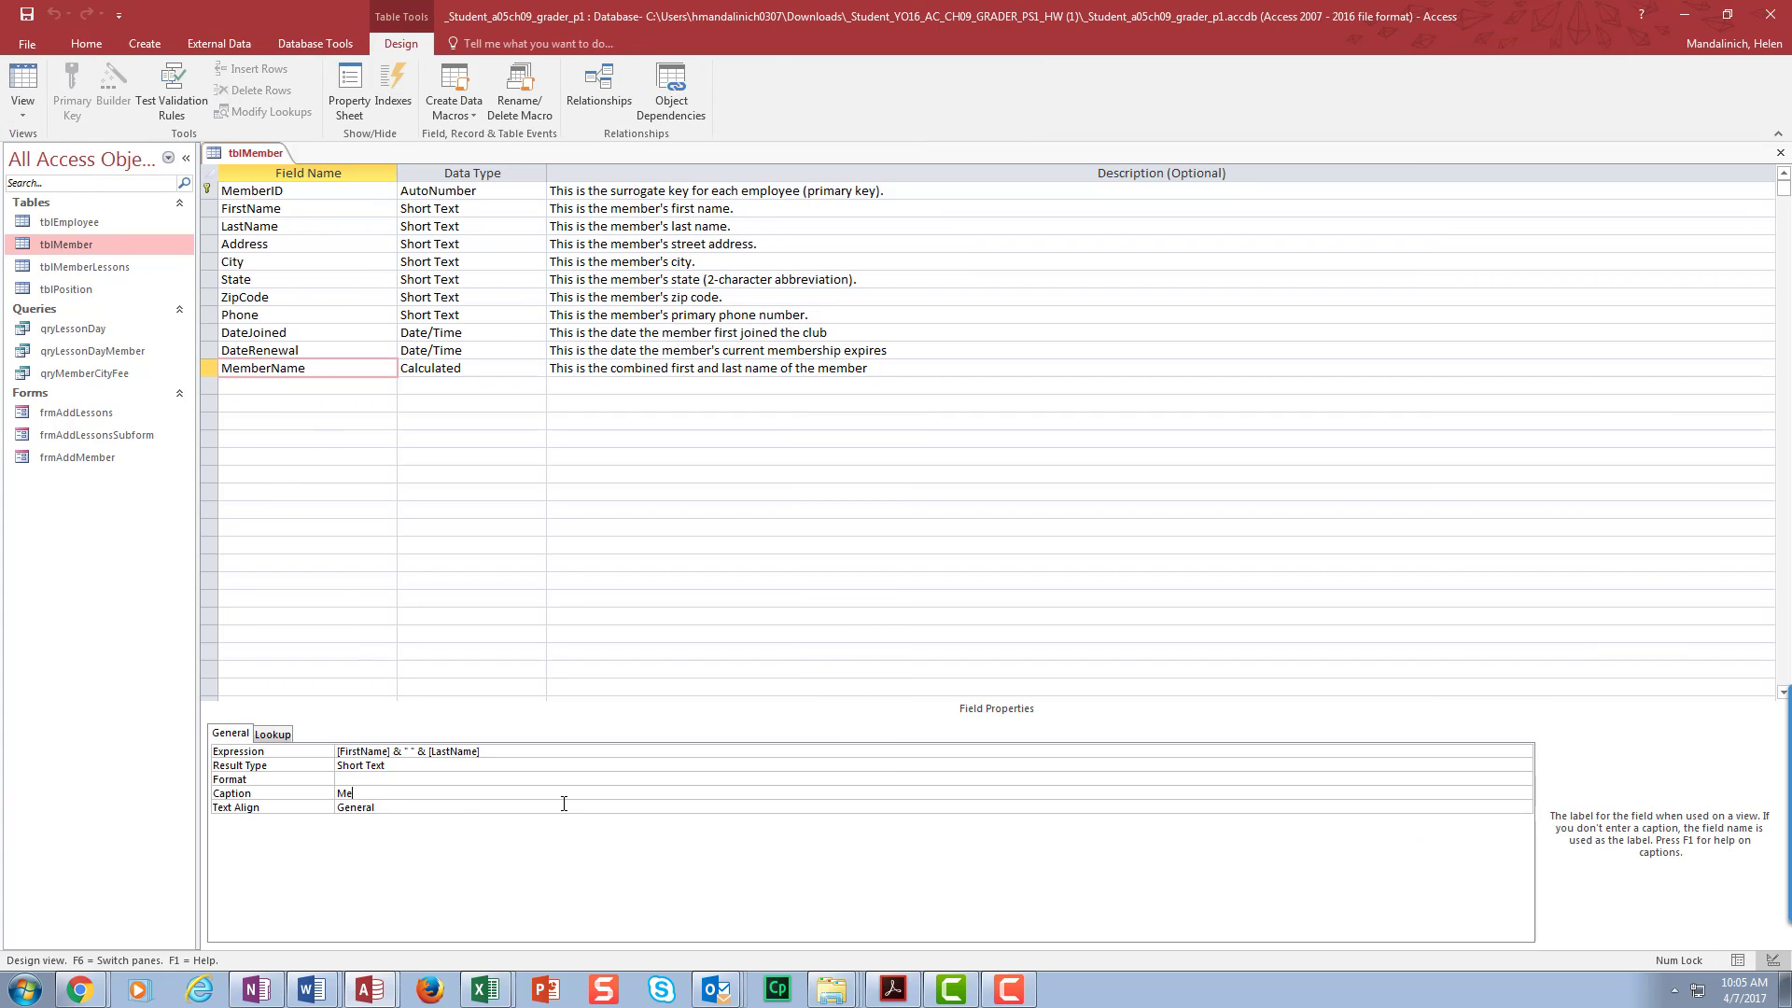
pyautogui.write('mber Name')
# - Save and close tblMember, then reopen the frmAddMember form
pyautogui.click(26, 14)
pyautogui.click(1773, 155)
pyautogui.doubleClick(106, 456)
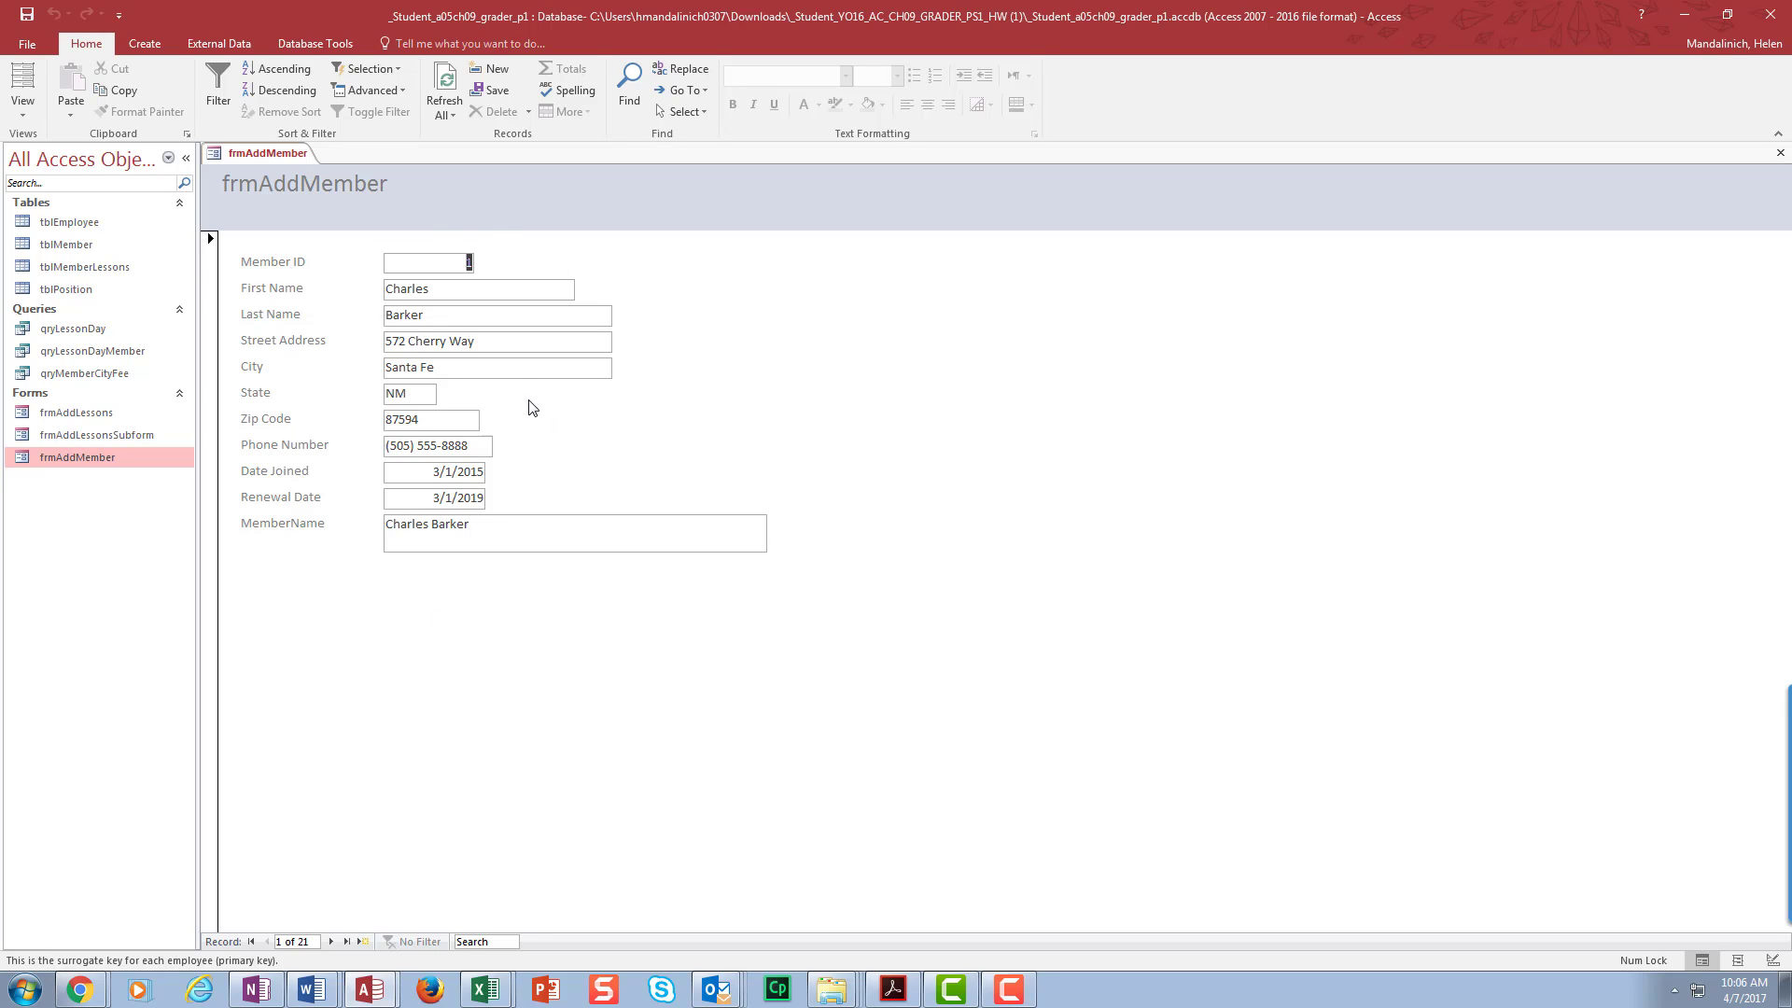
pyautogui.click(22, 82)
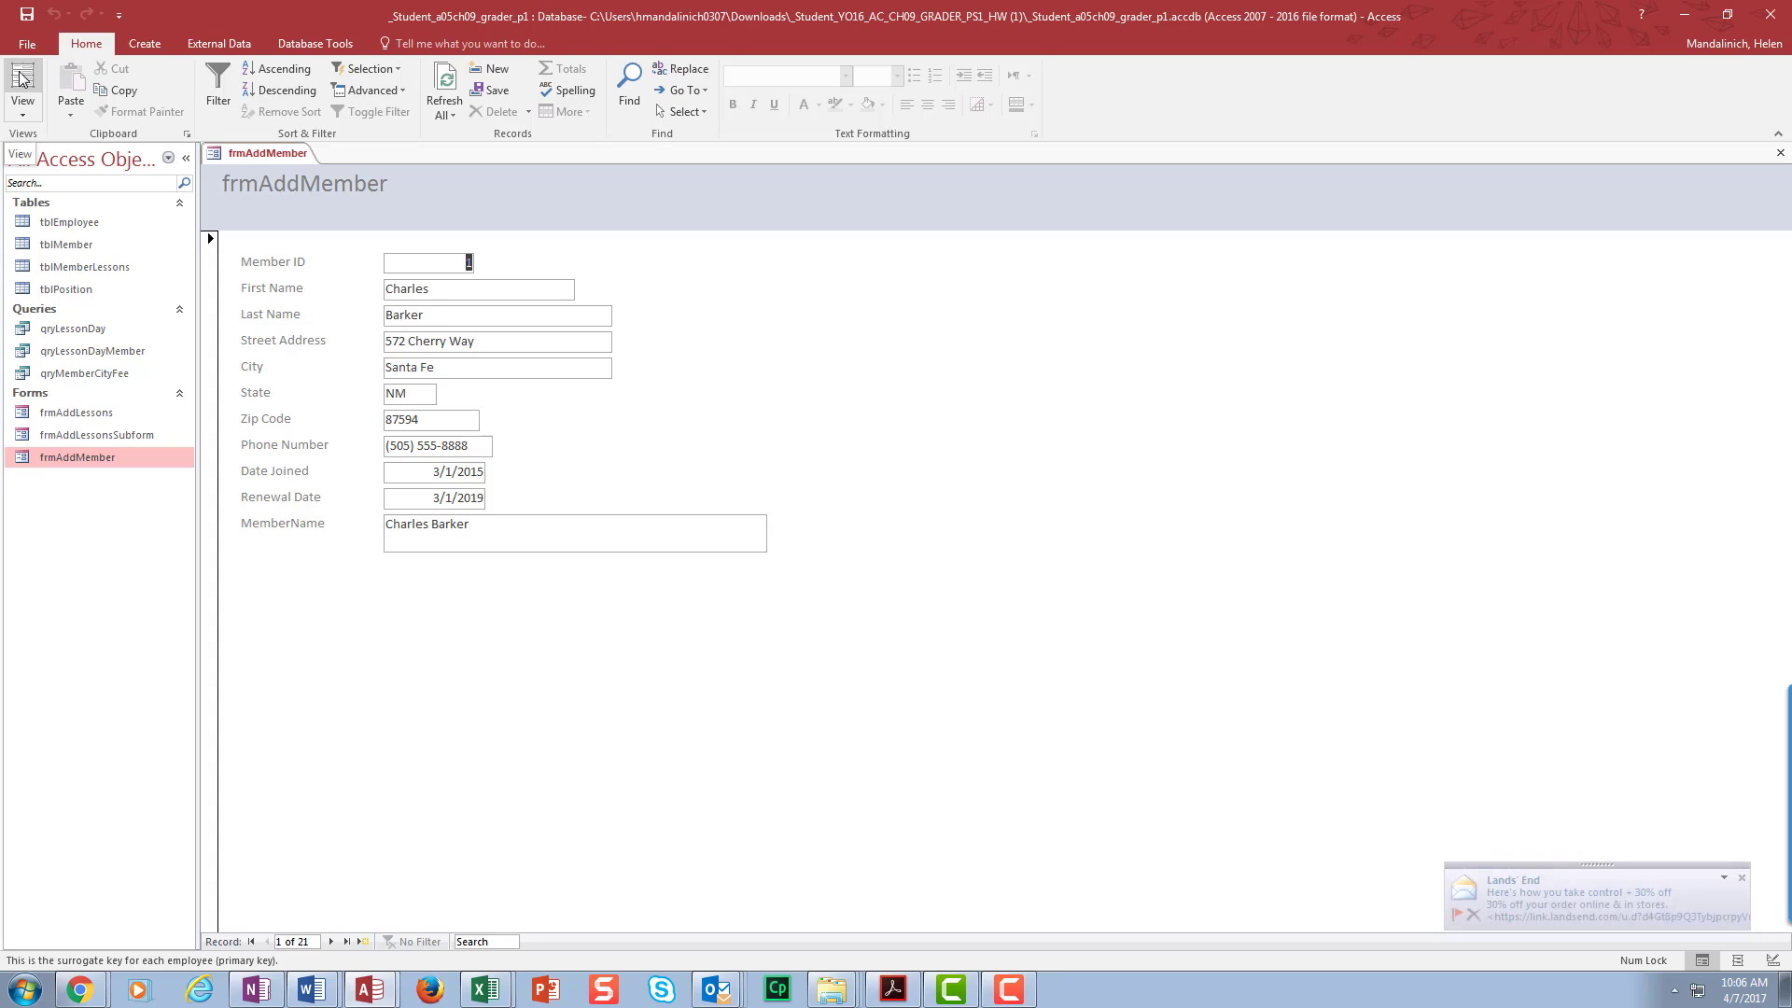
# - Dismiss the mail notification and select the Member ID, First Name and Last Name controls
pyautogui.click(1741, 879)
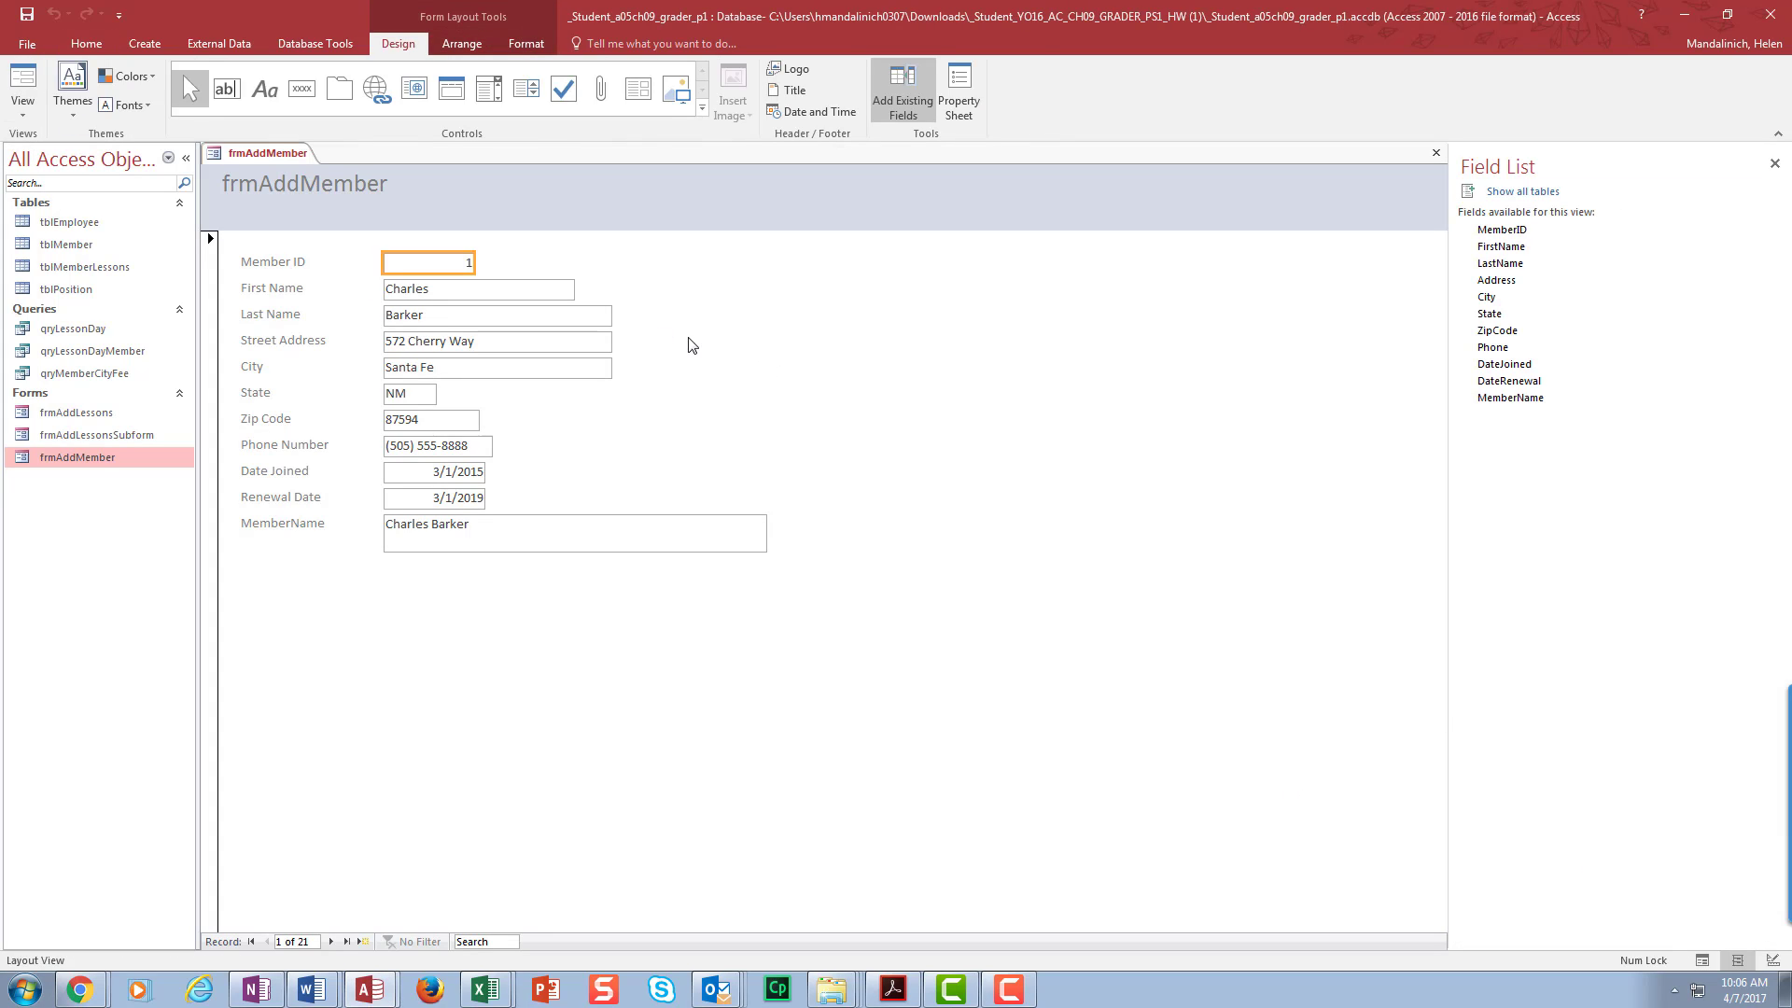
pyautogui.click(22, 116)
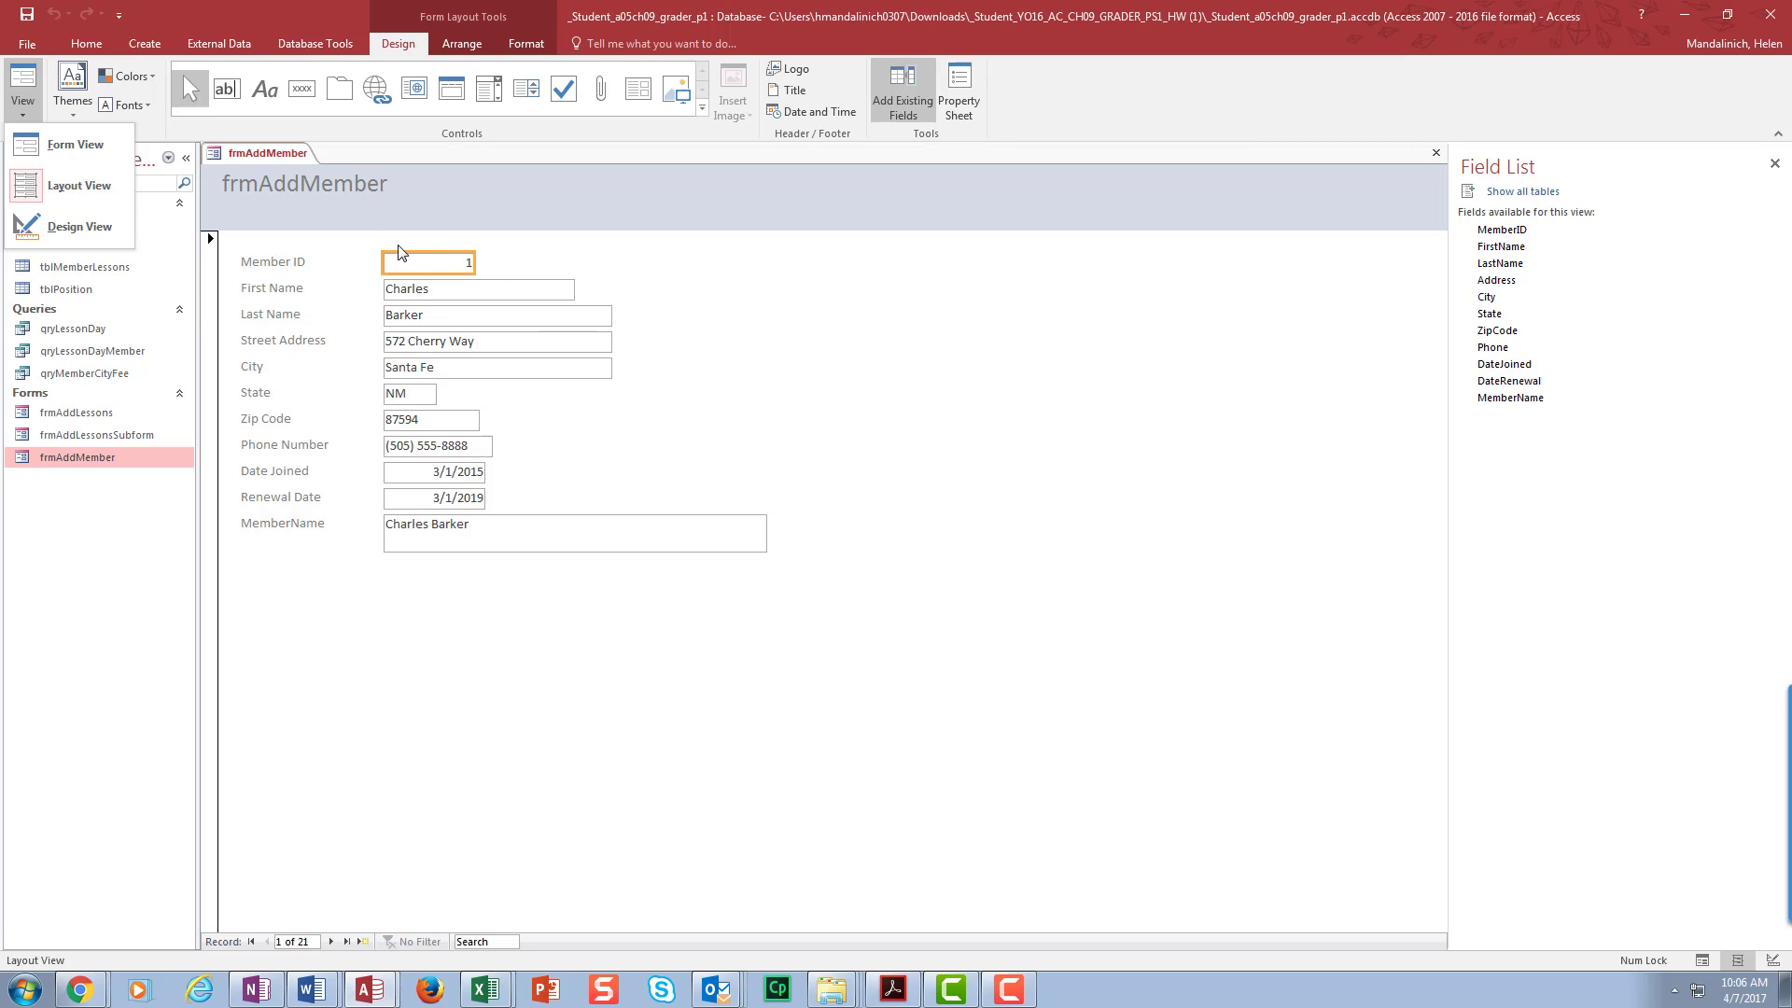
pyautogui.click(408, 288)
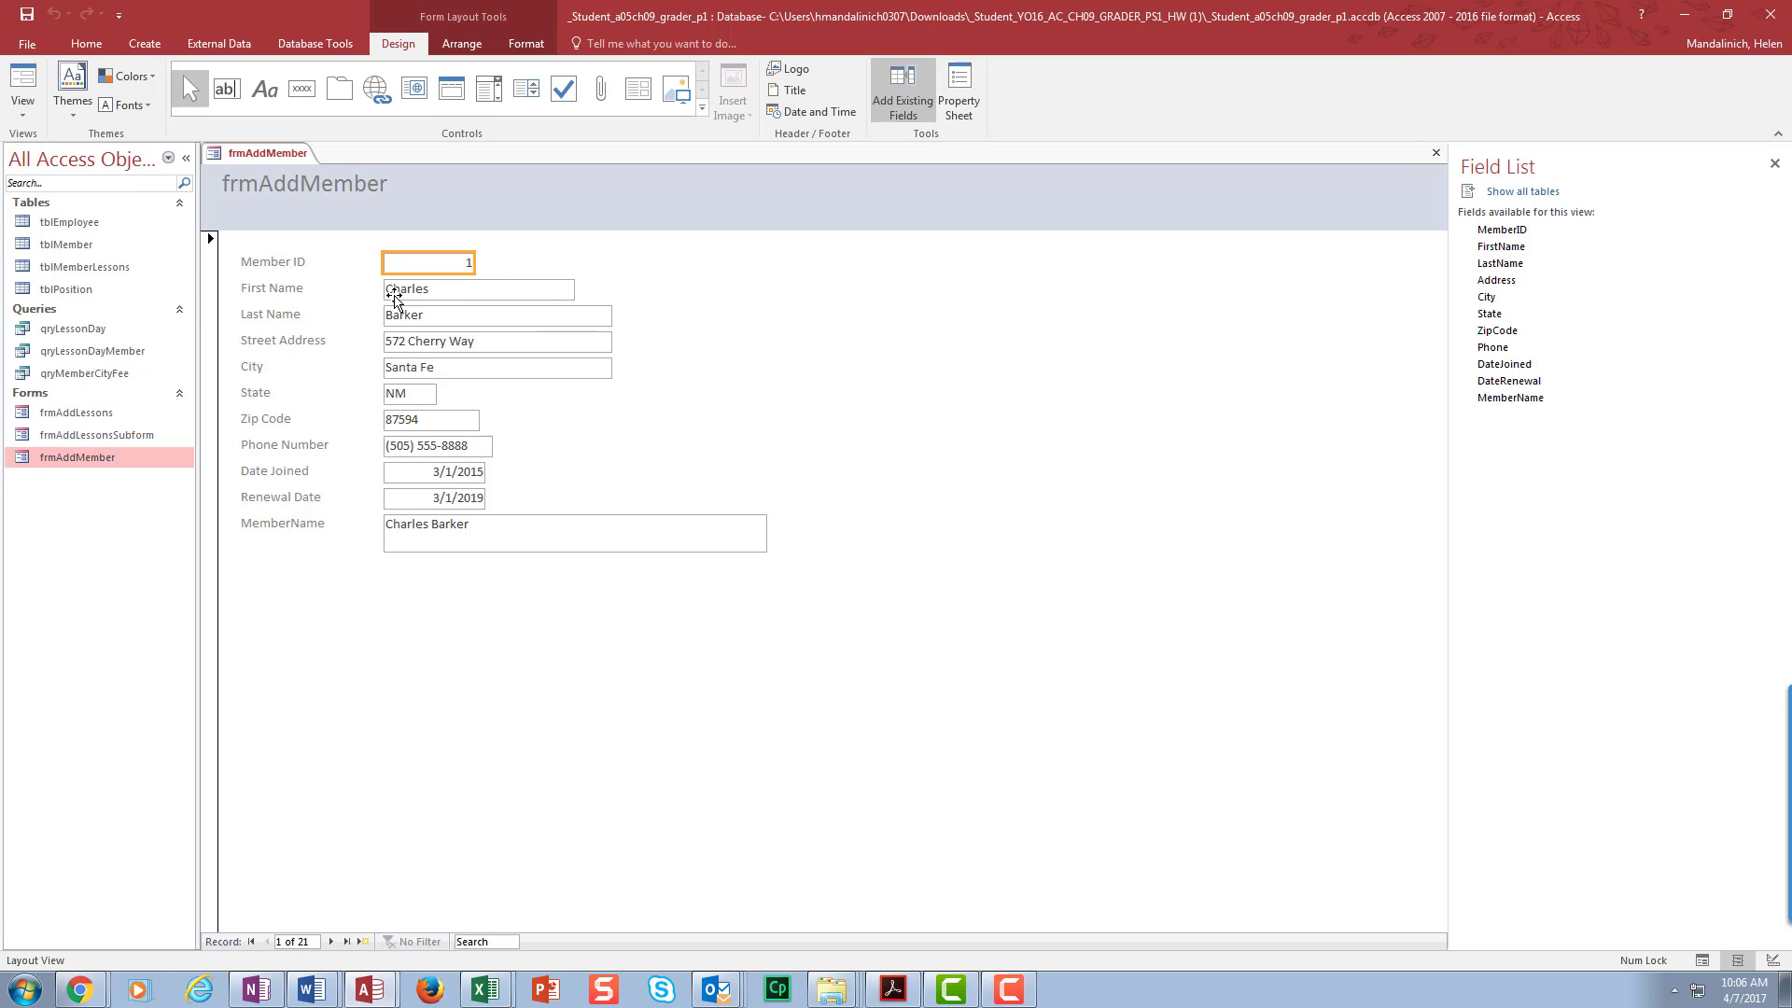
pyautogui.click(385, 293)
pyautogui.click(285, 261)
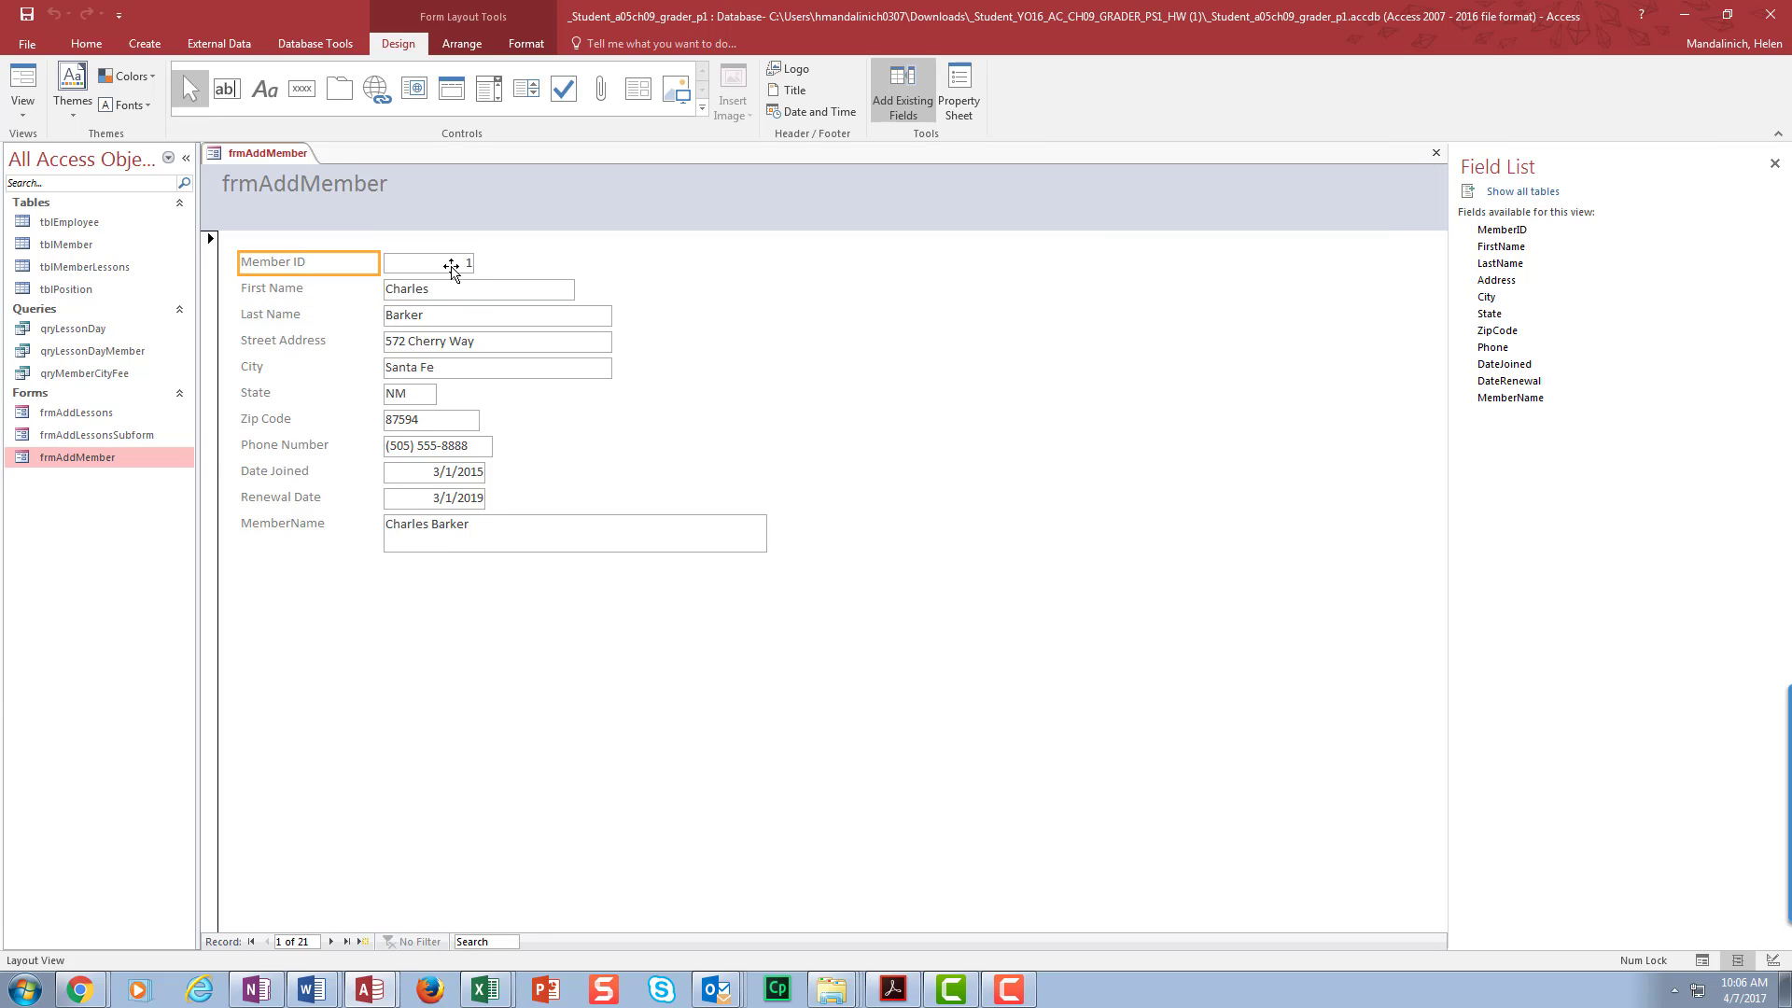
pyautogui.click(476, 294)
pyautogui.click(307, 314)
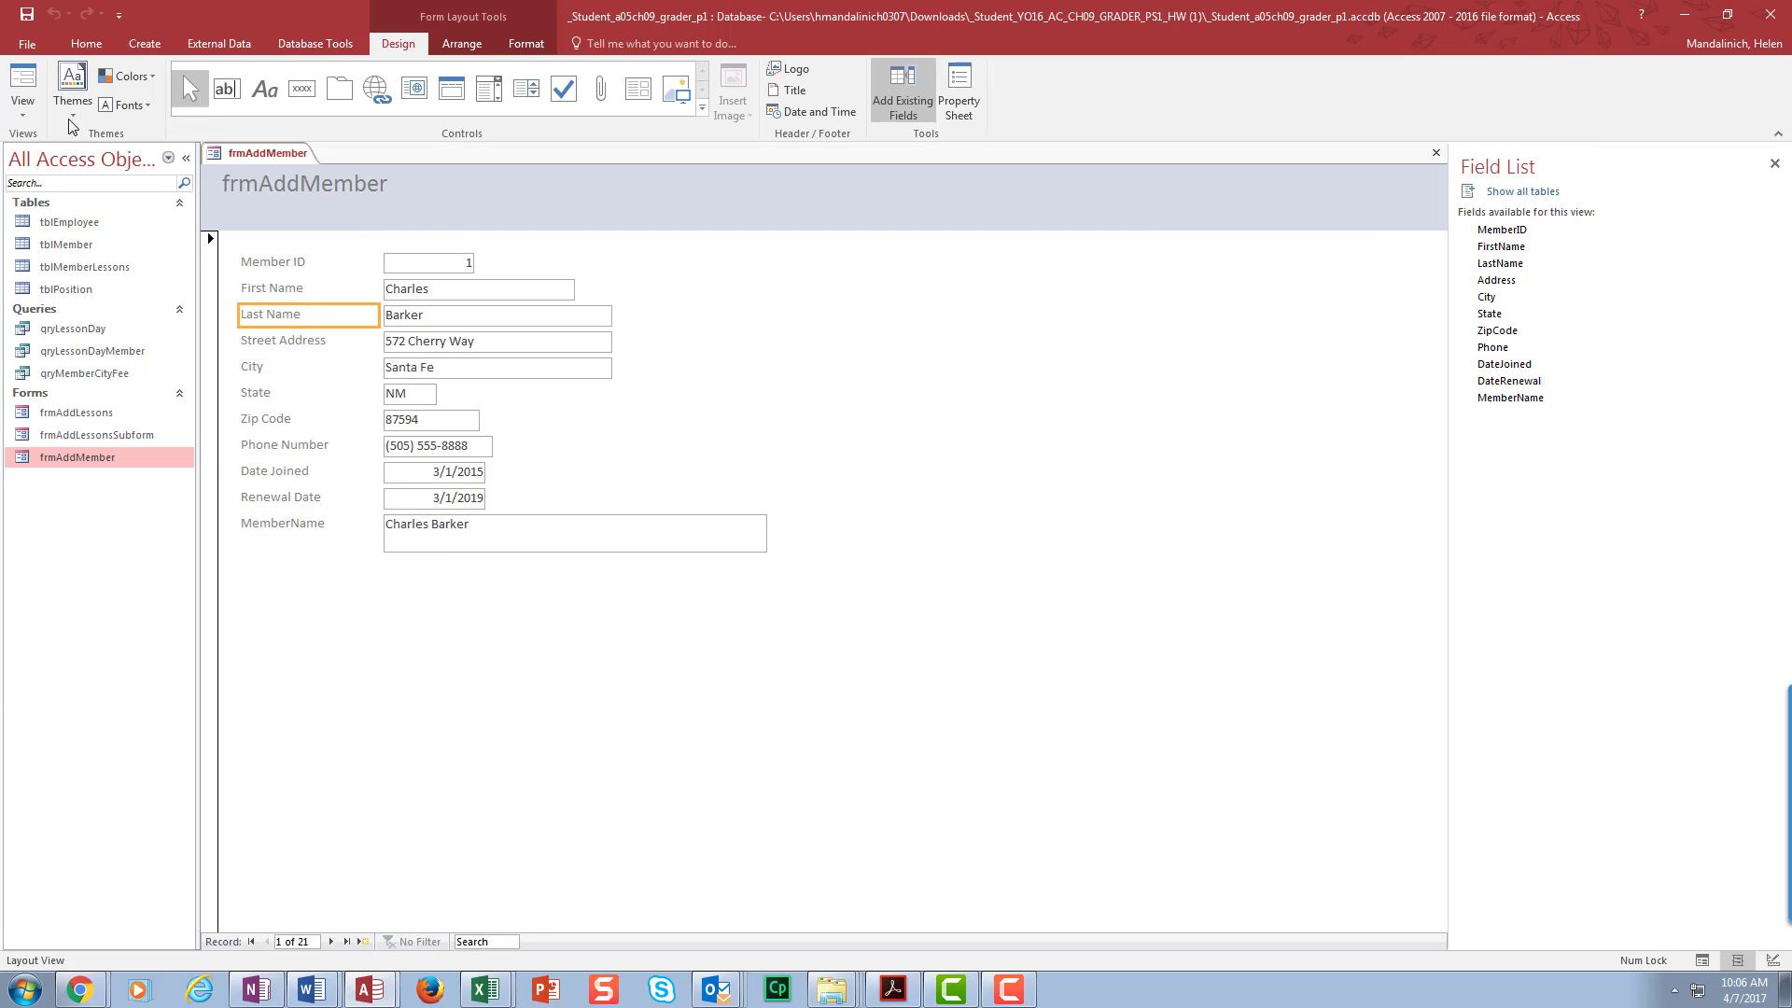
# - Switch frmAddMember through Form and Design views, ending in Layout View
pyautogui.click(24, 80)
pyautogui.click(22, 110)
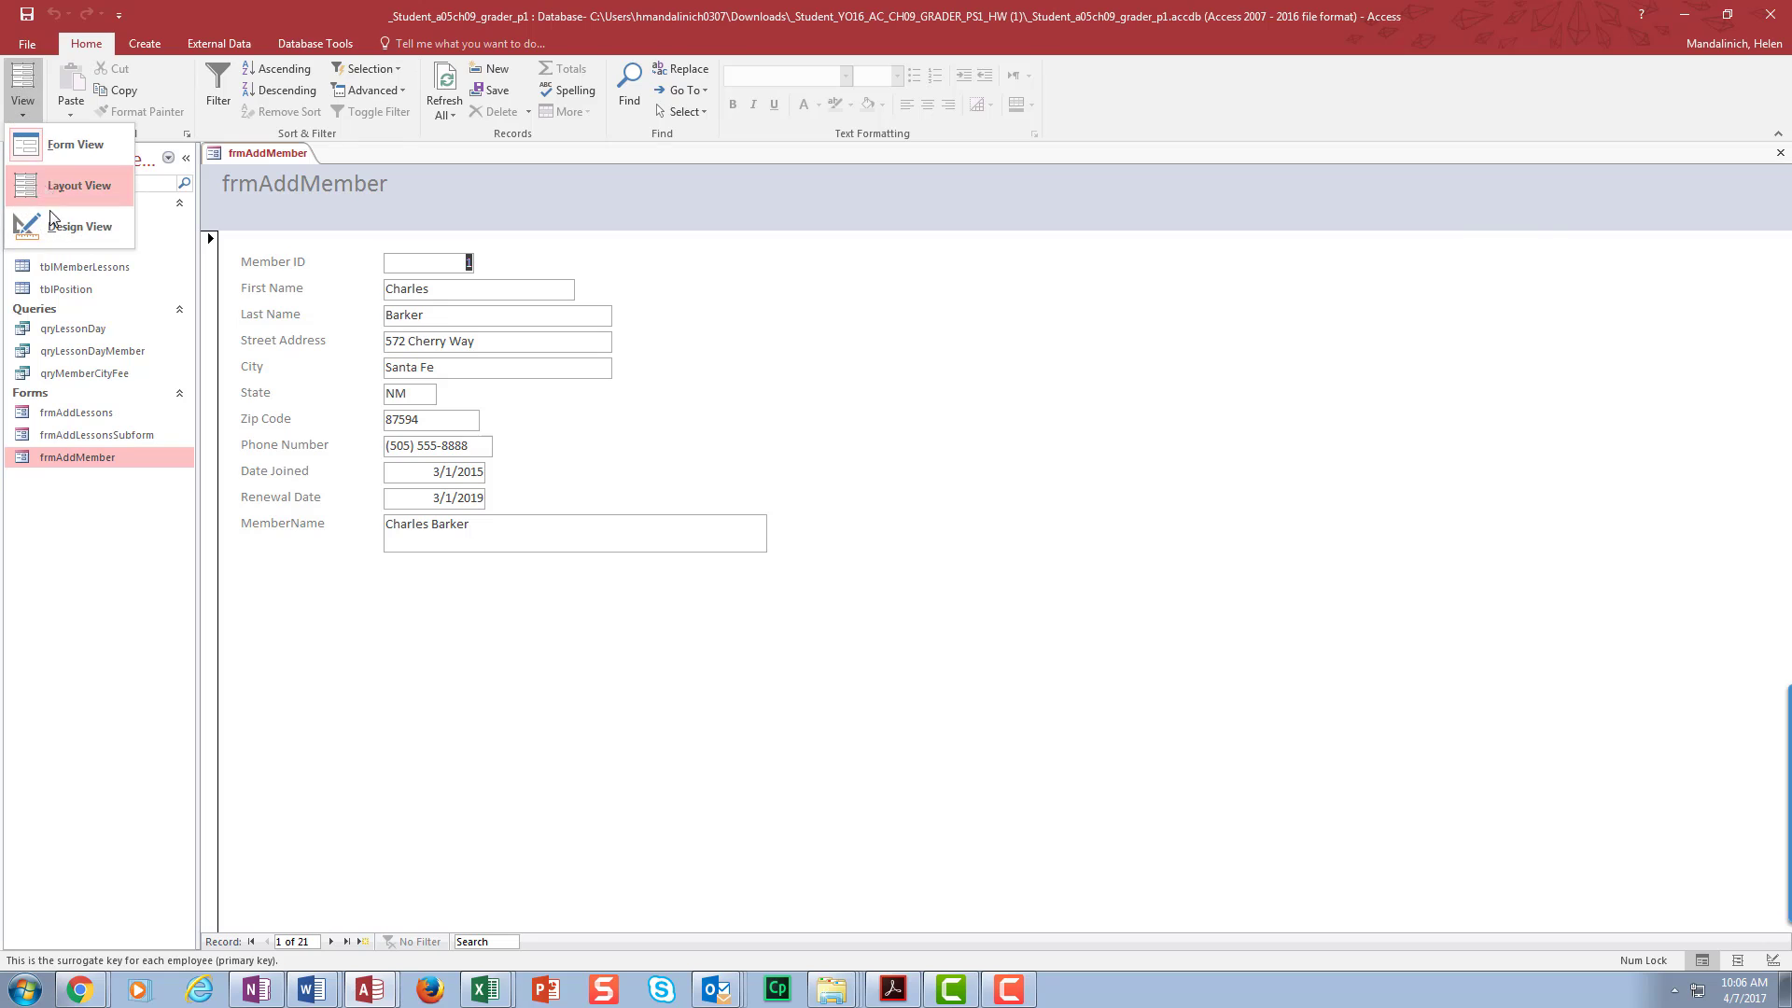
pyautogui.click(74, 227)
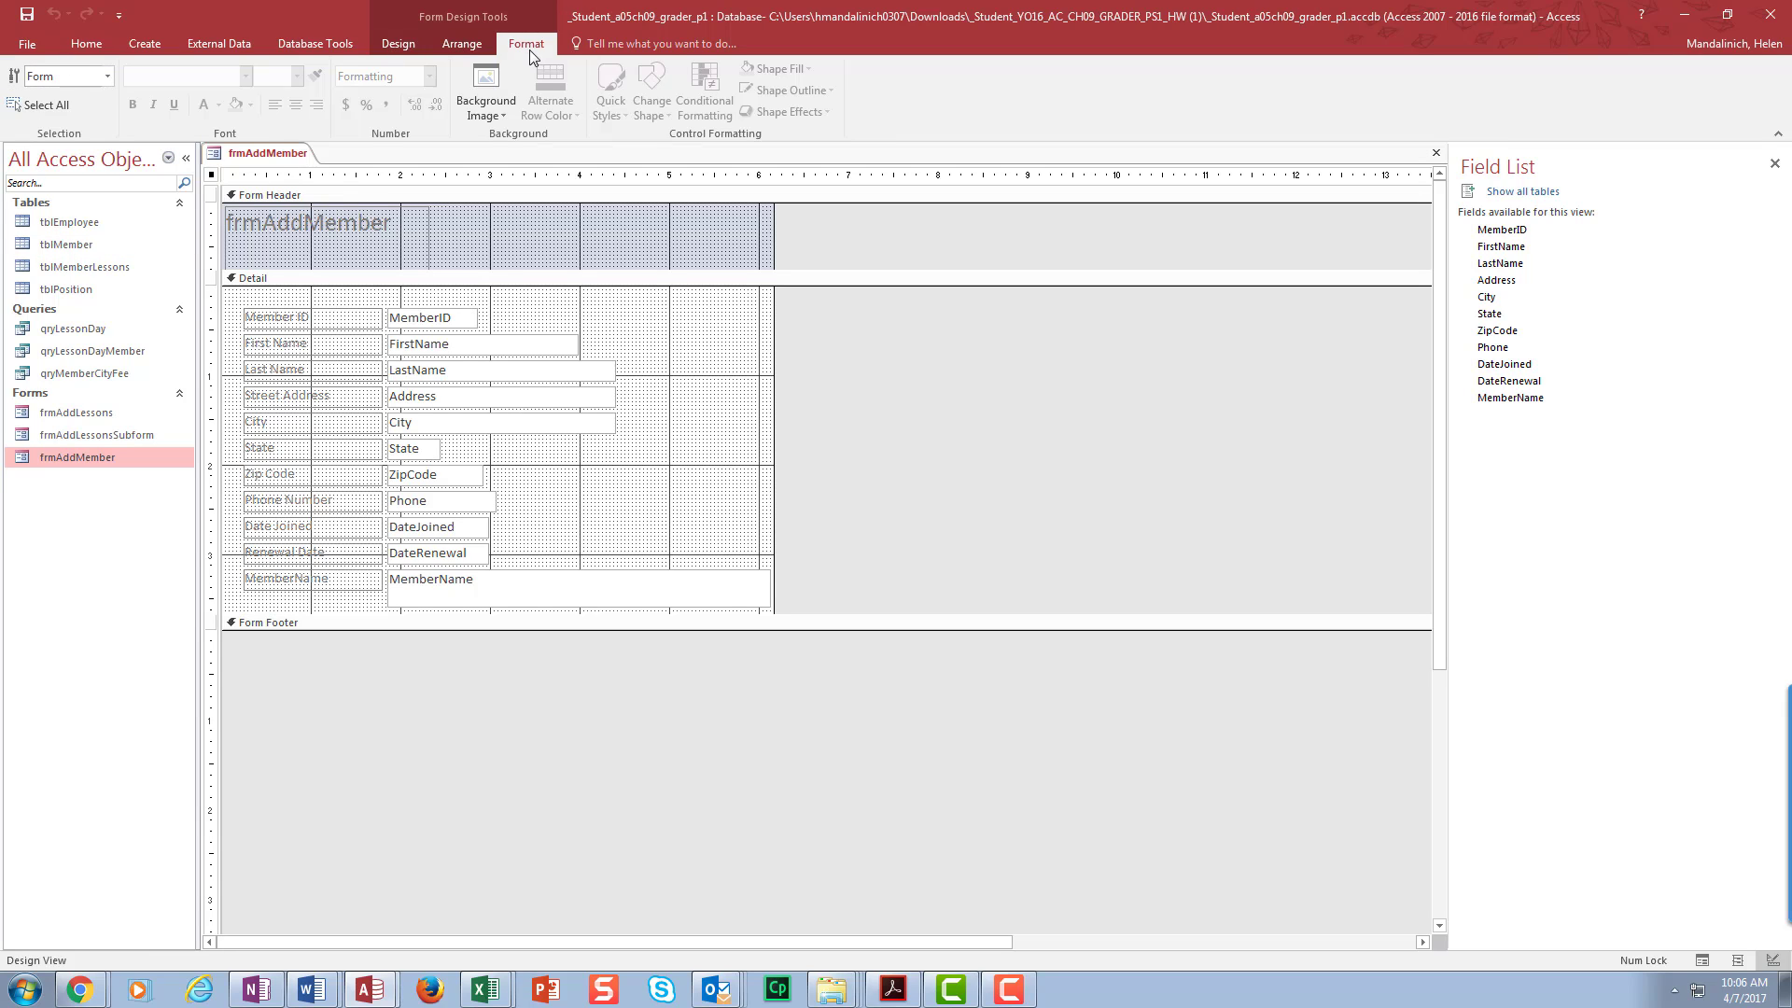
pyautogui.click(85, 43)
pyautogui.click(22, 83)
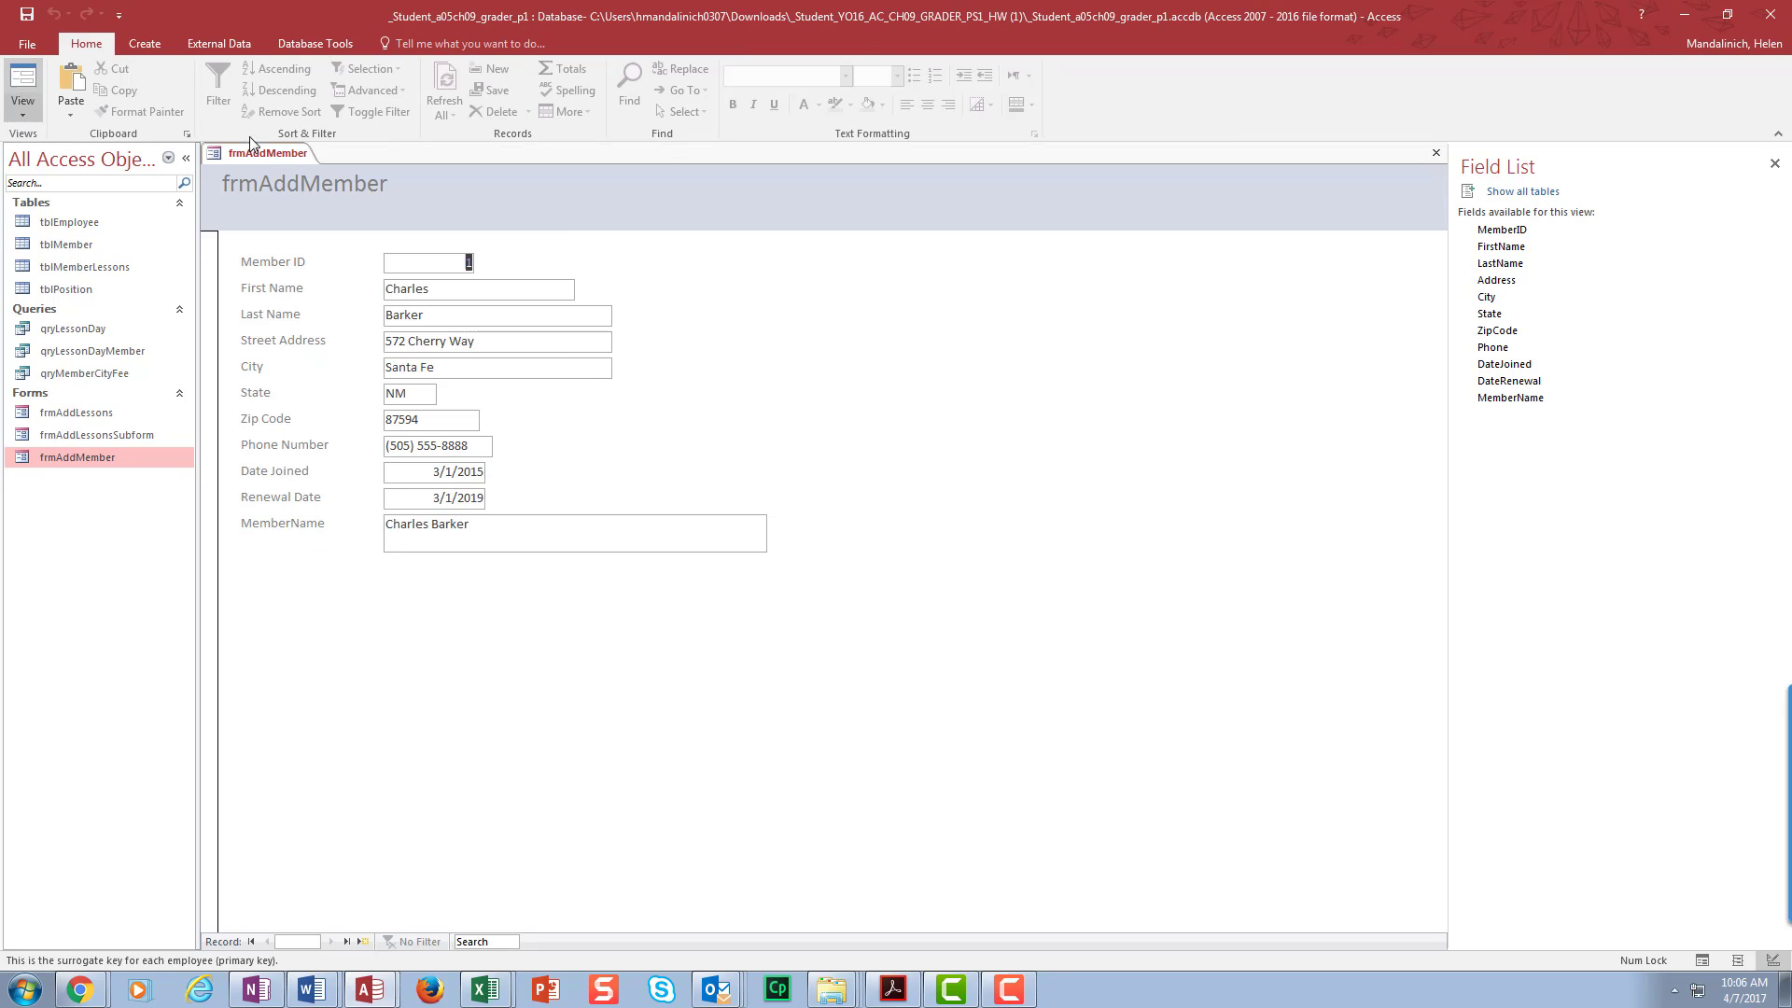
pyautogui.click(22, 110)
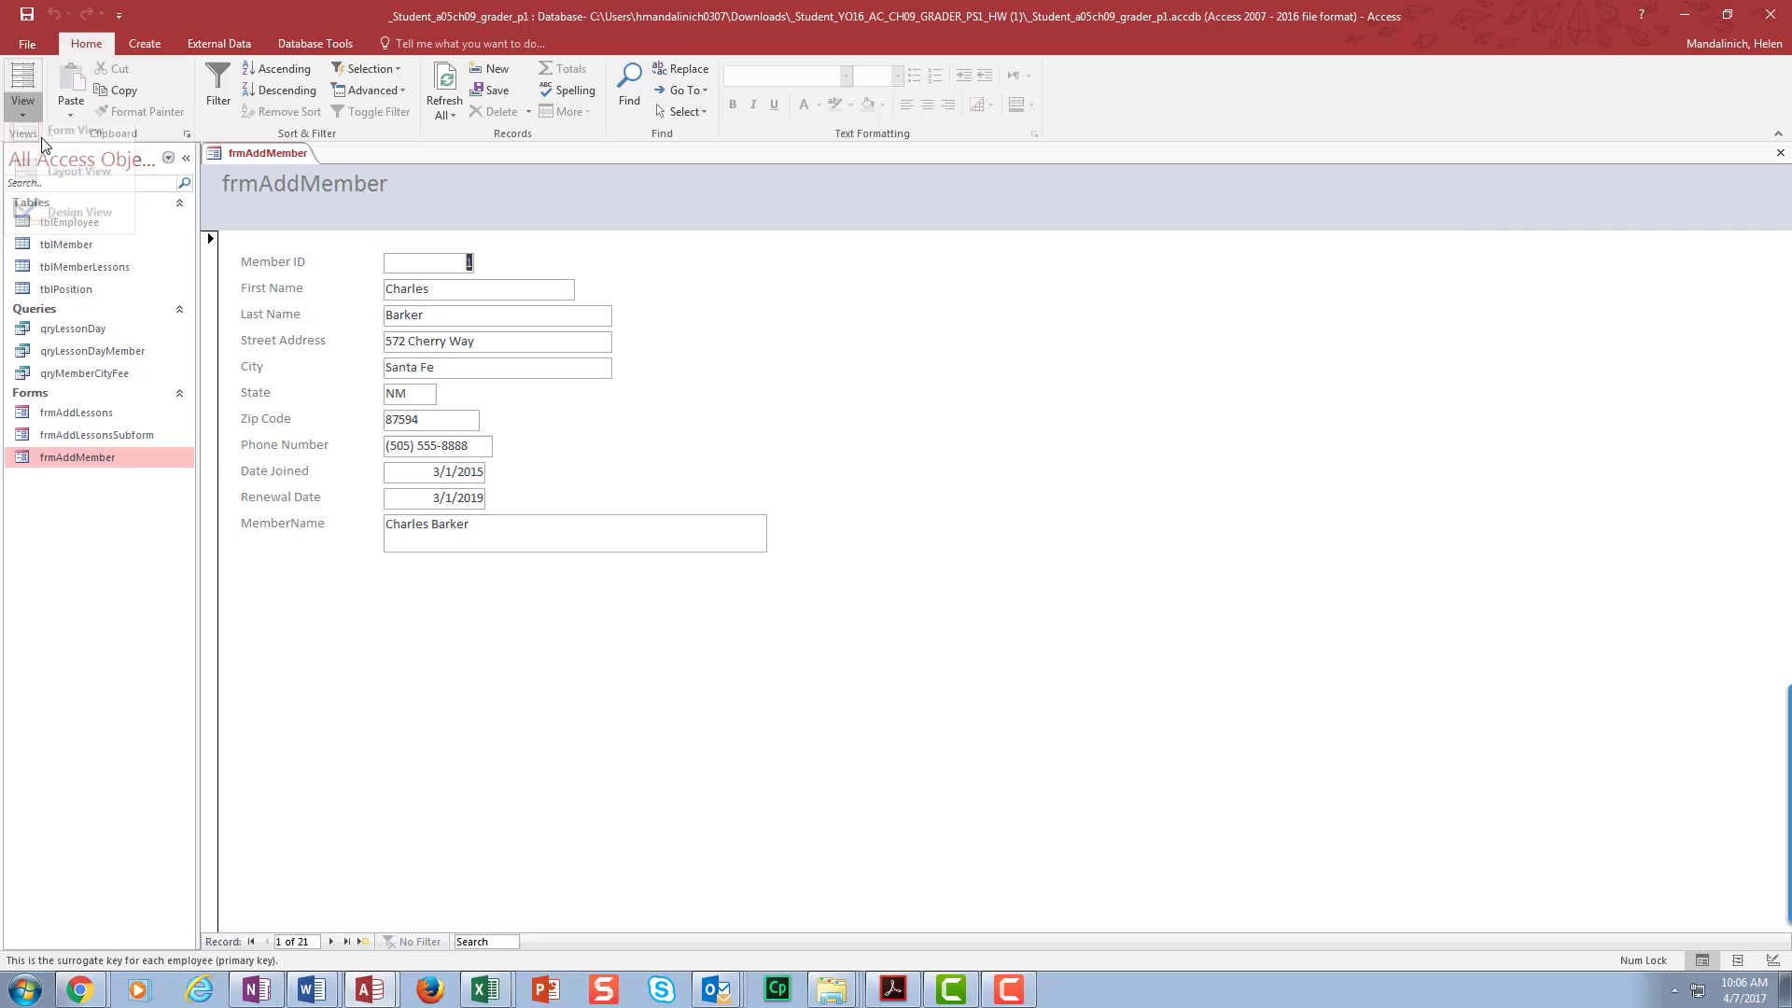
pyautogui.click(65, 184)
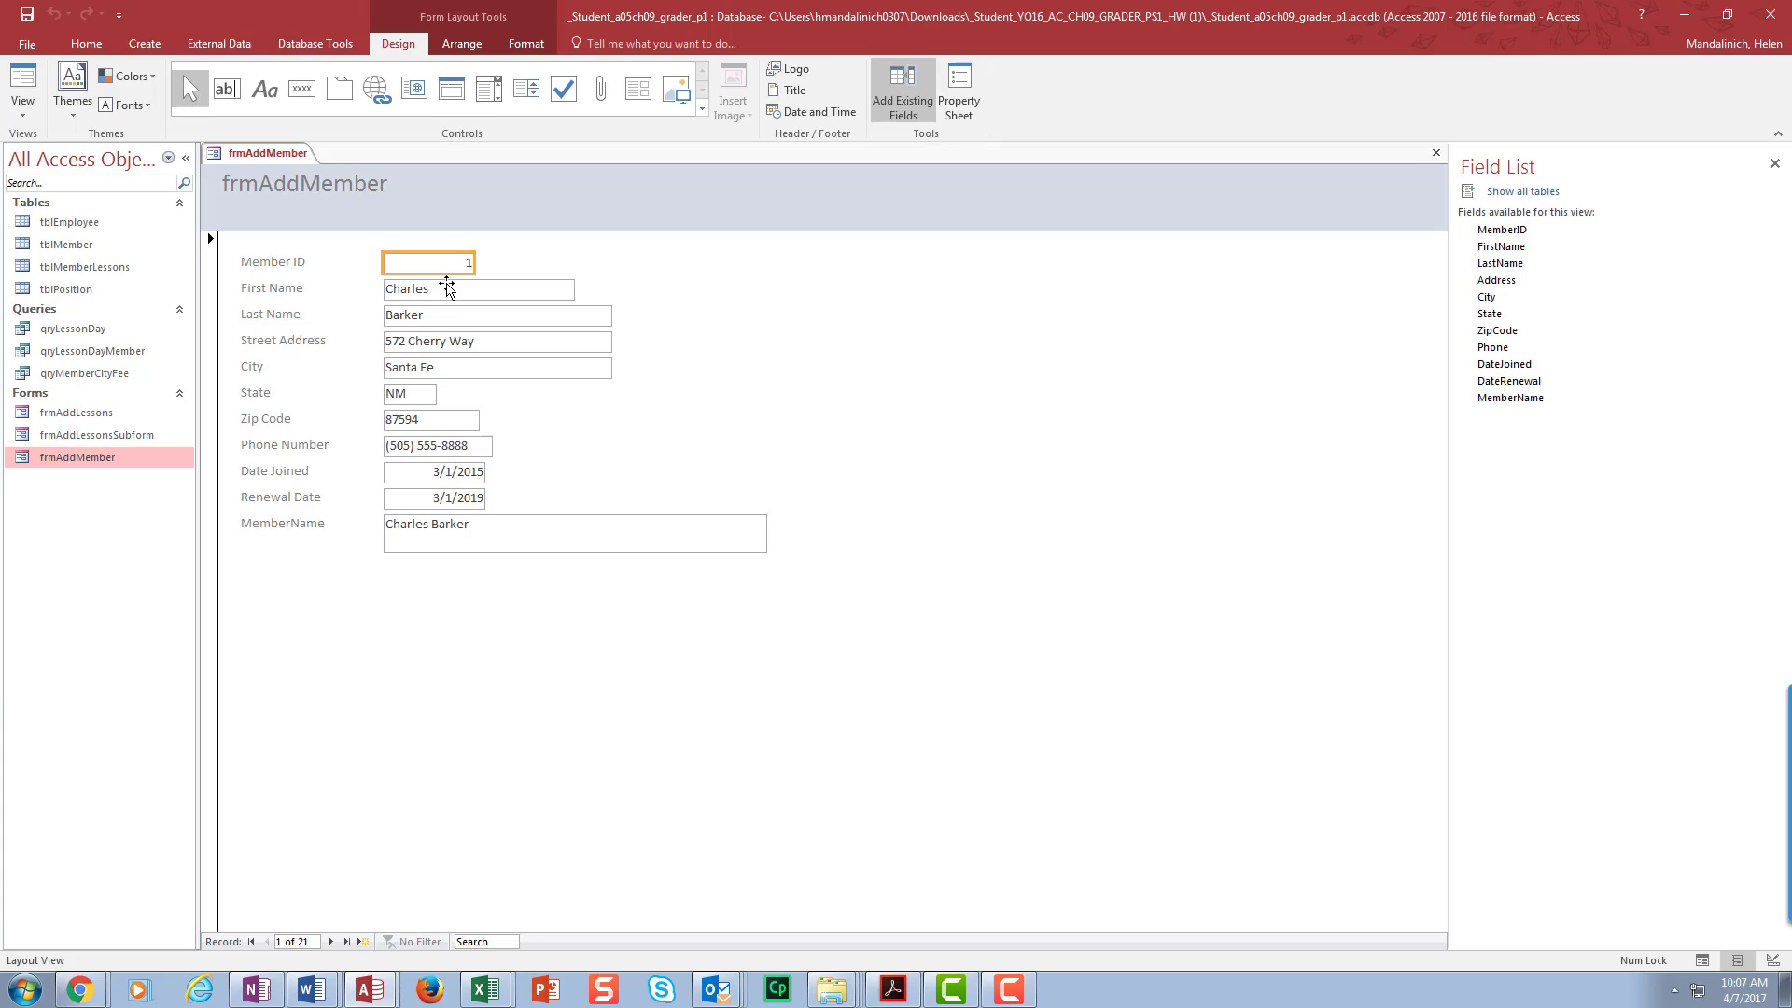
# - Narrow the MemberName box to match the fields above and shorten it to one line
pyautogui.click(504, 532)
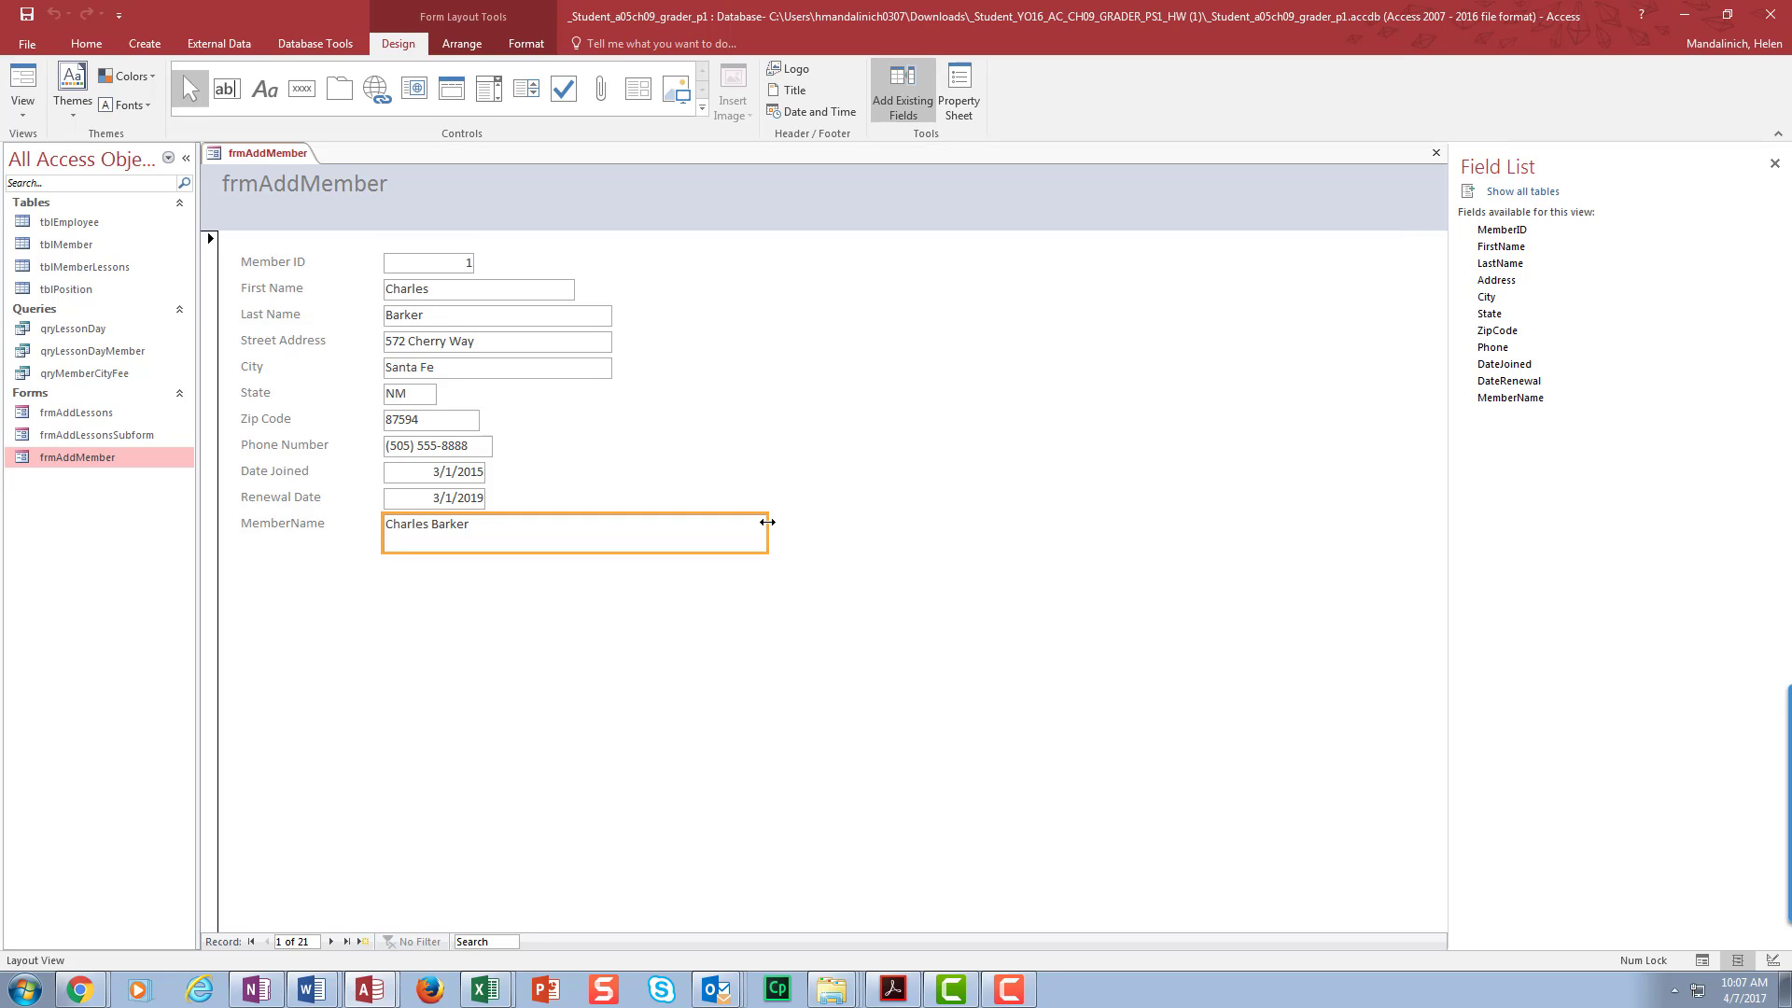
pyautogui.moveTo(767, 521); pyautogui.dragTo(615, 523)
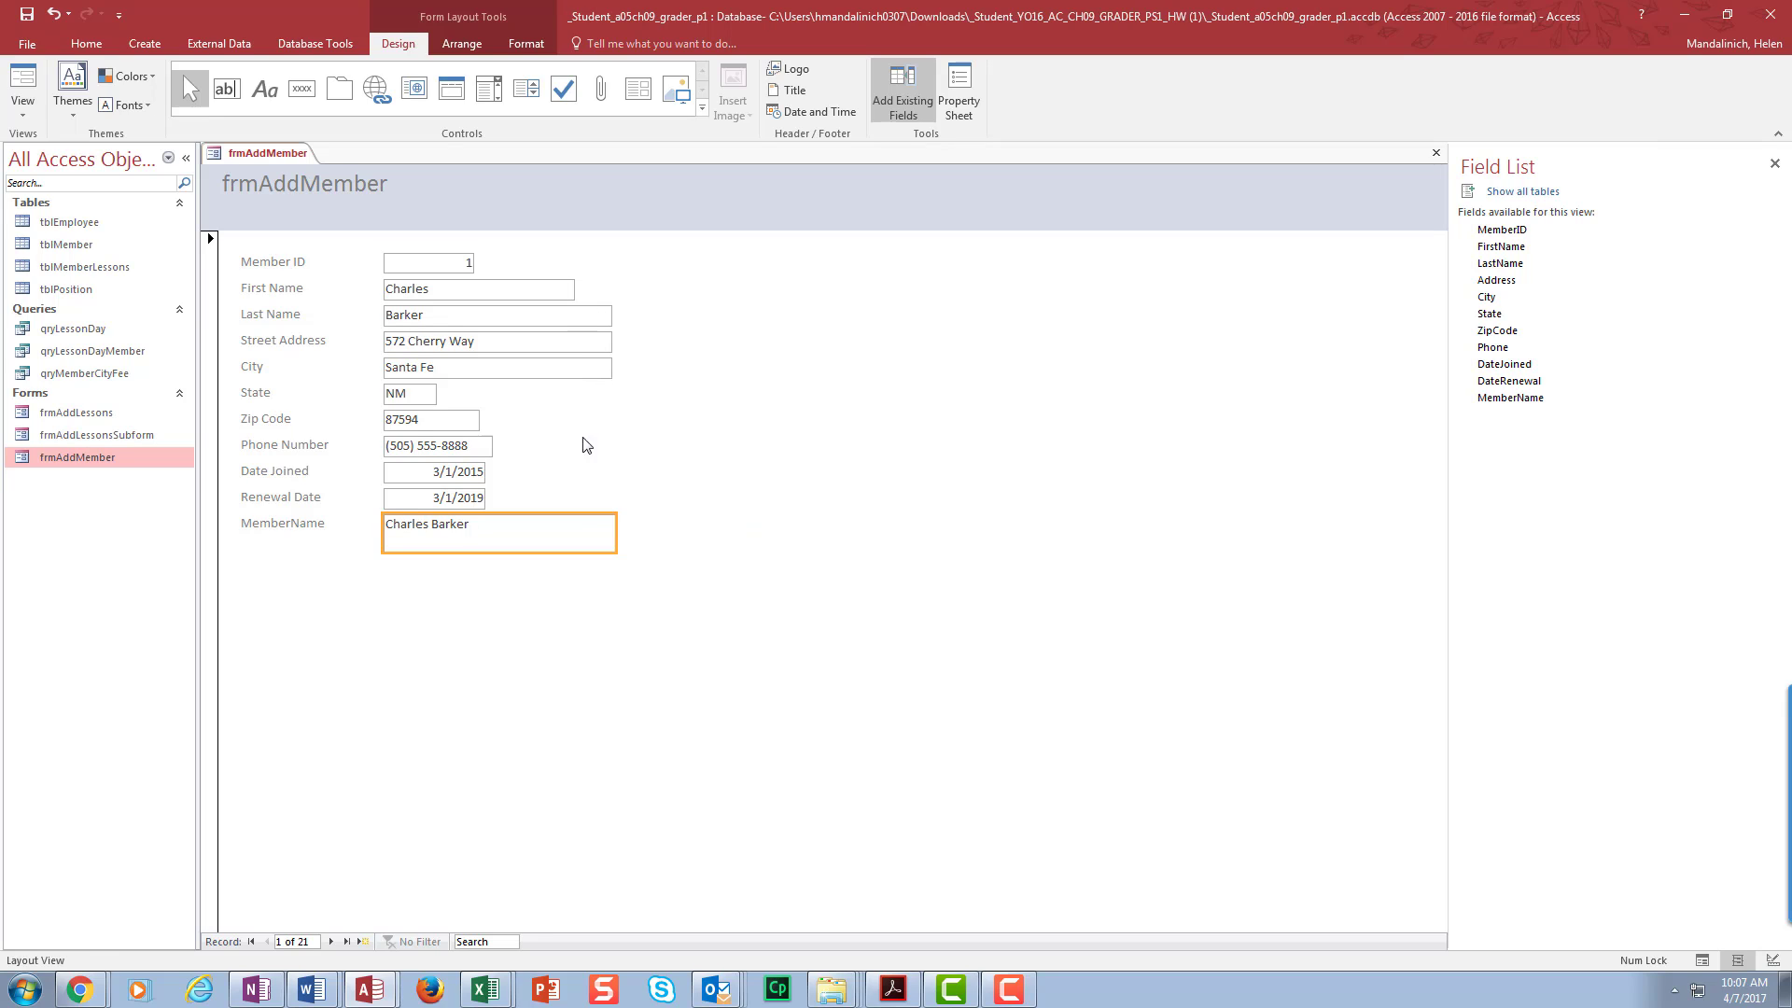
pyautogui.moveTo(543, 552); pyautogui.dragTo(548, 529)
pyautogui.click(1252, 735)
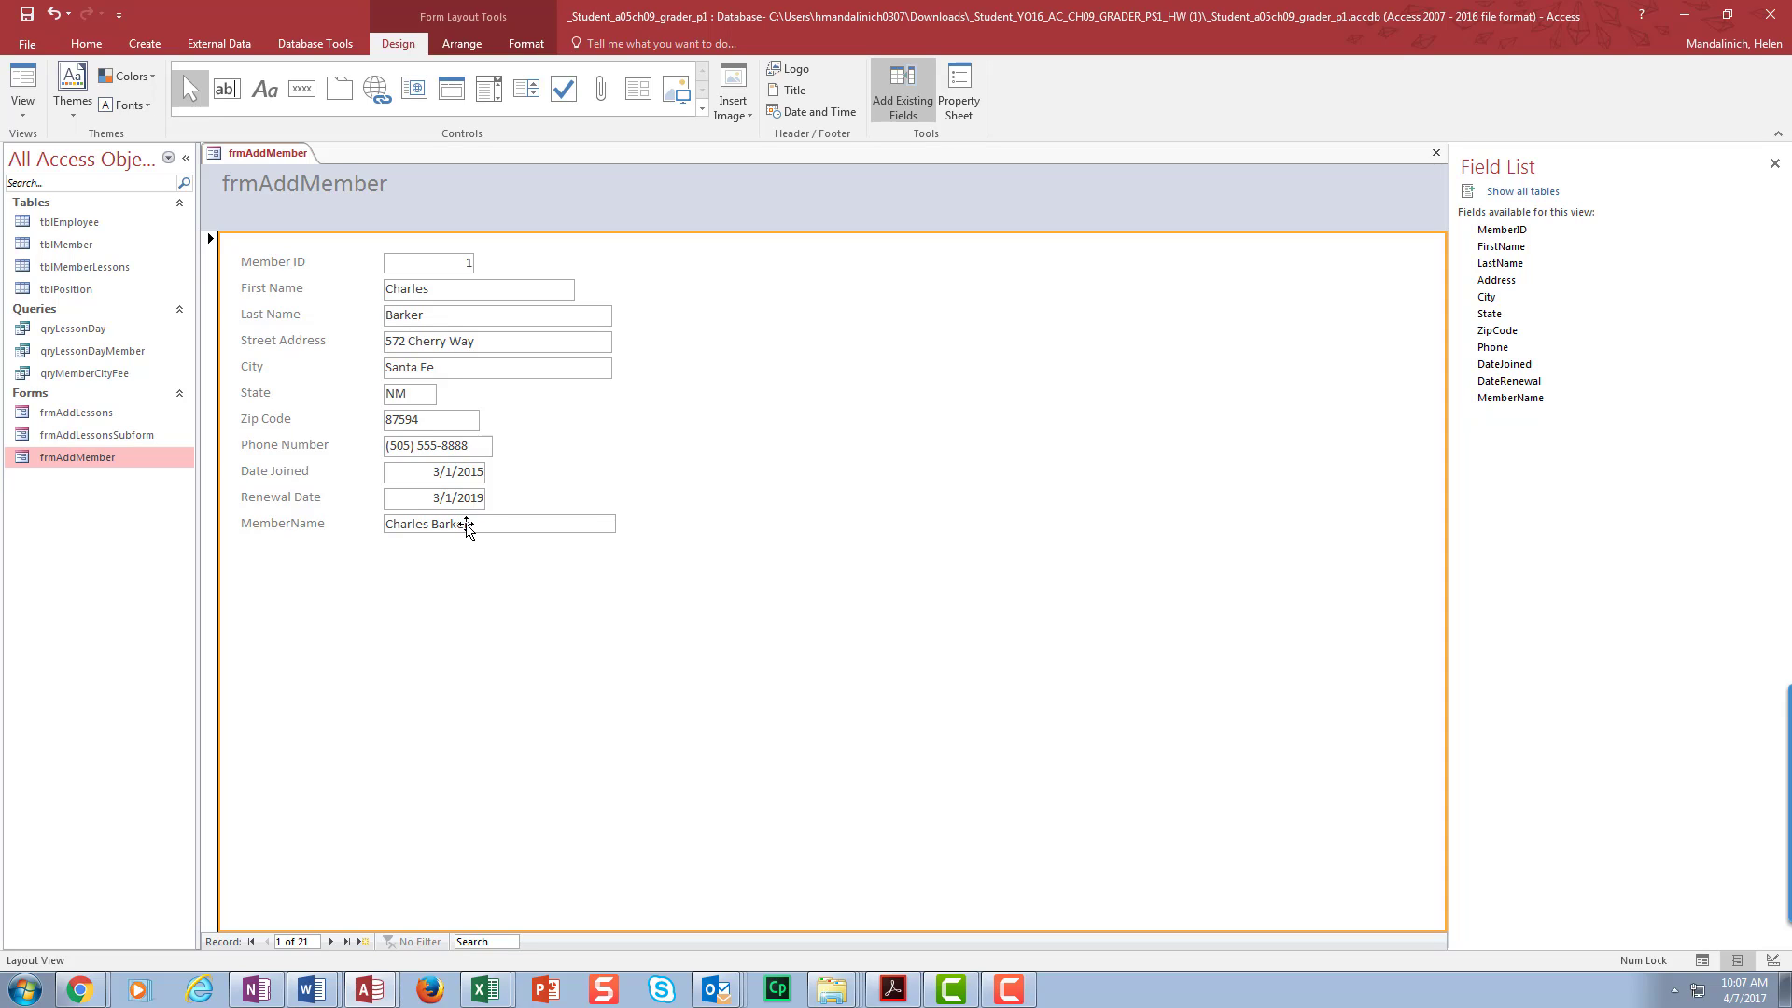
# - Look over the form's Format and Arrange ribbon options
pyautogui.click(525, 43)
pyautogui.click(461, 43)
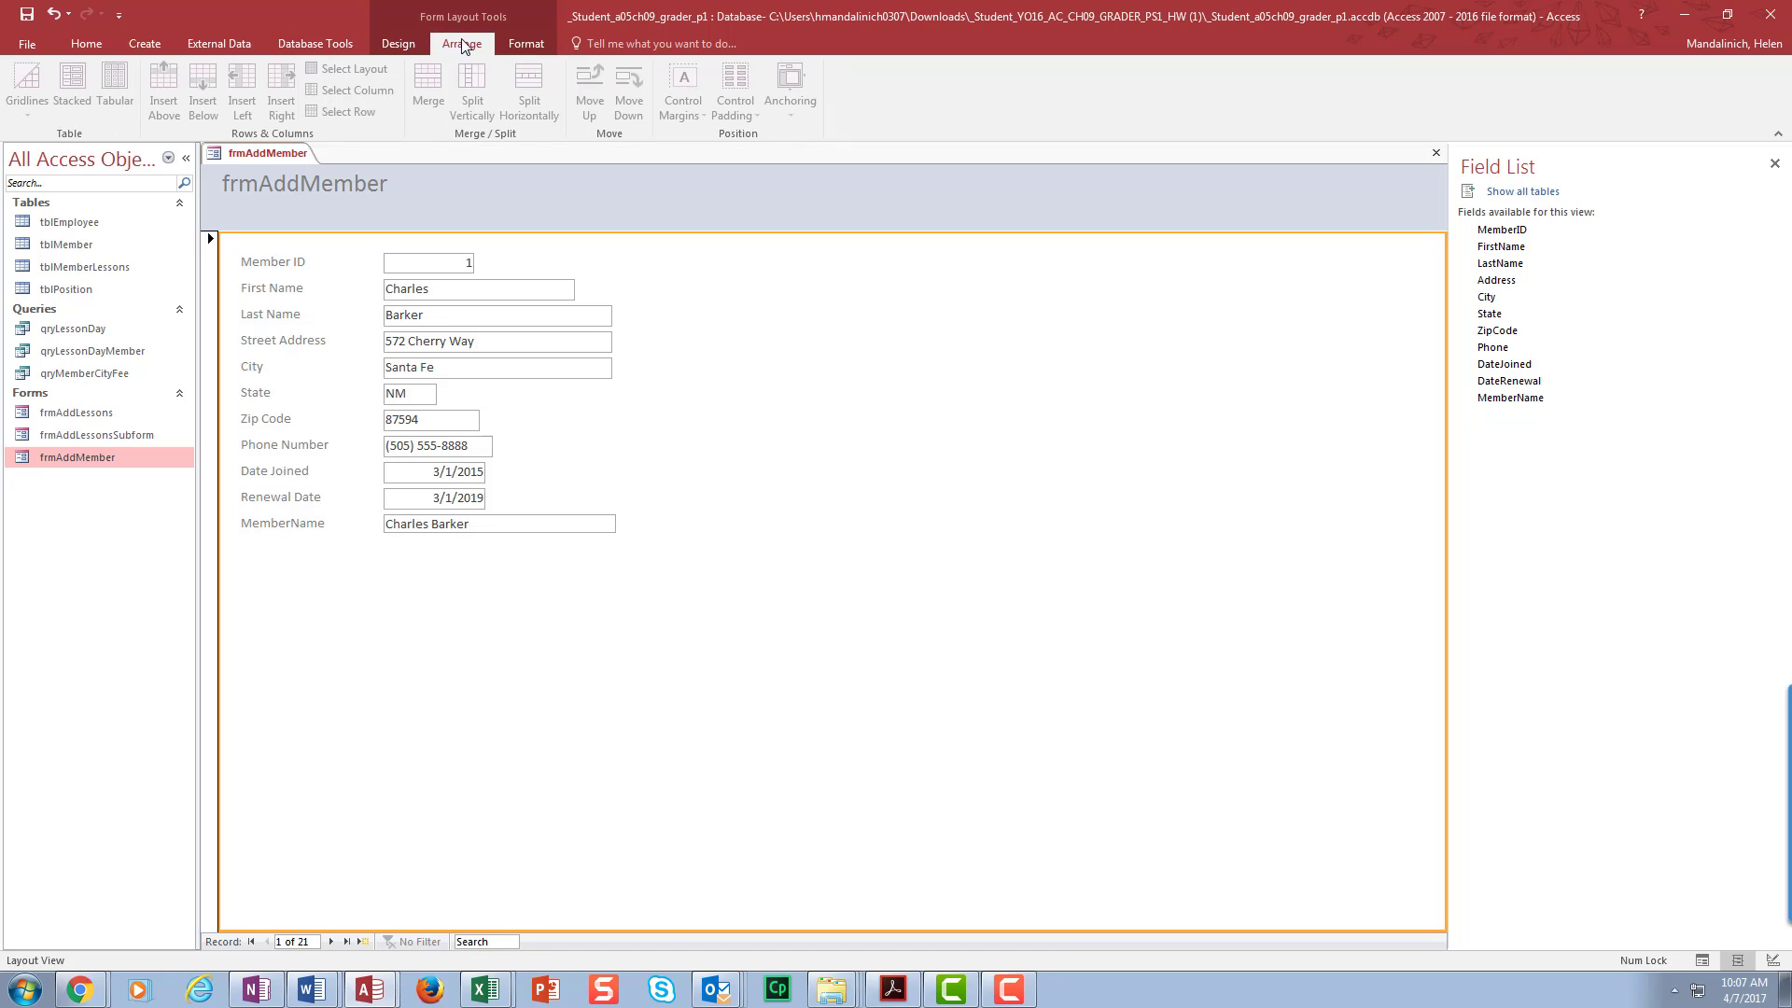
pyautogui.click(525, 44)
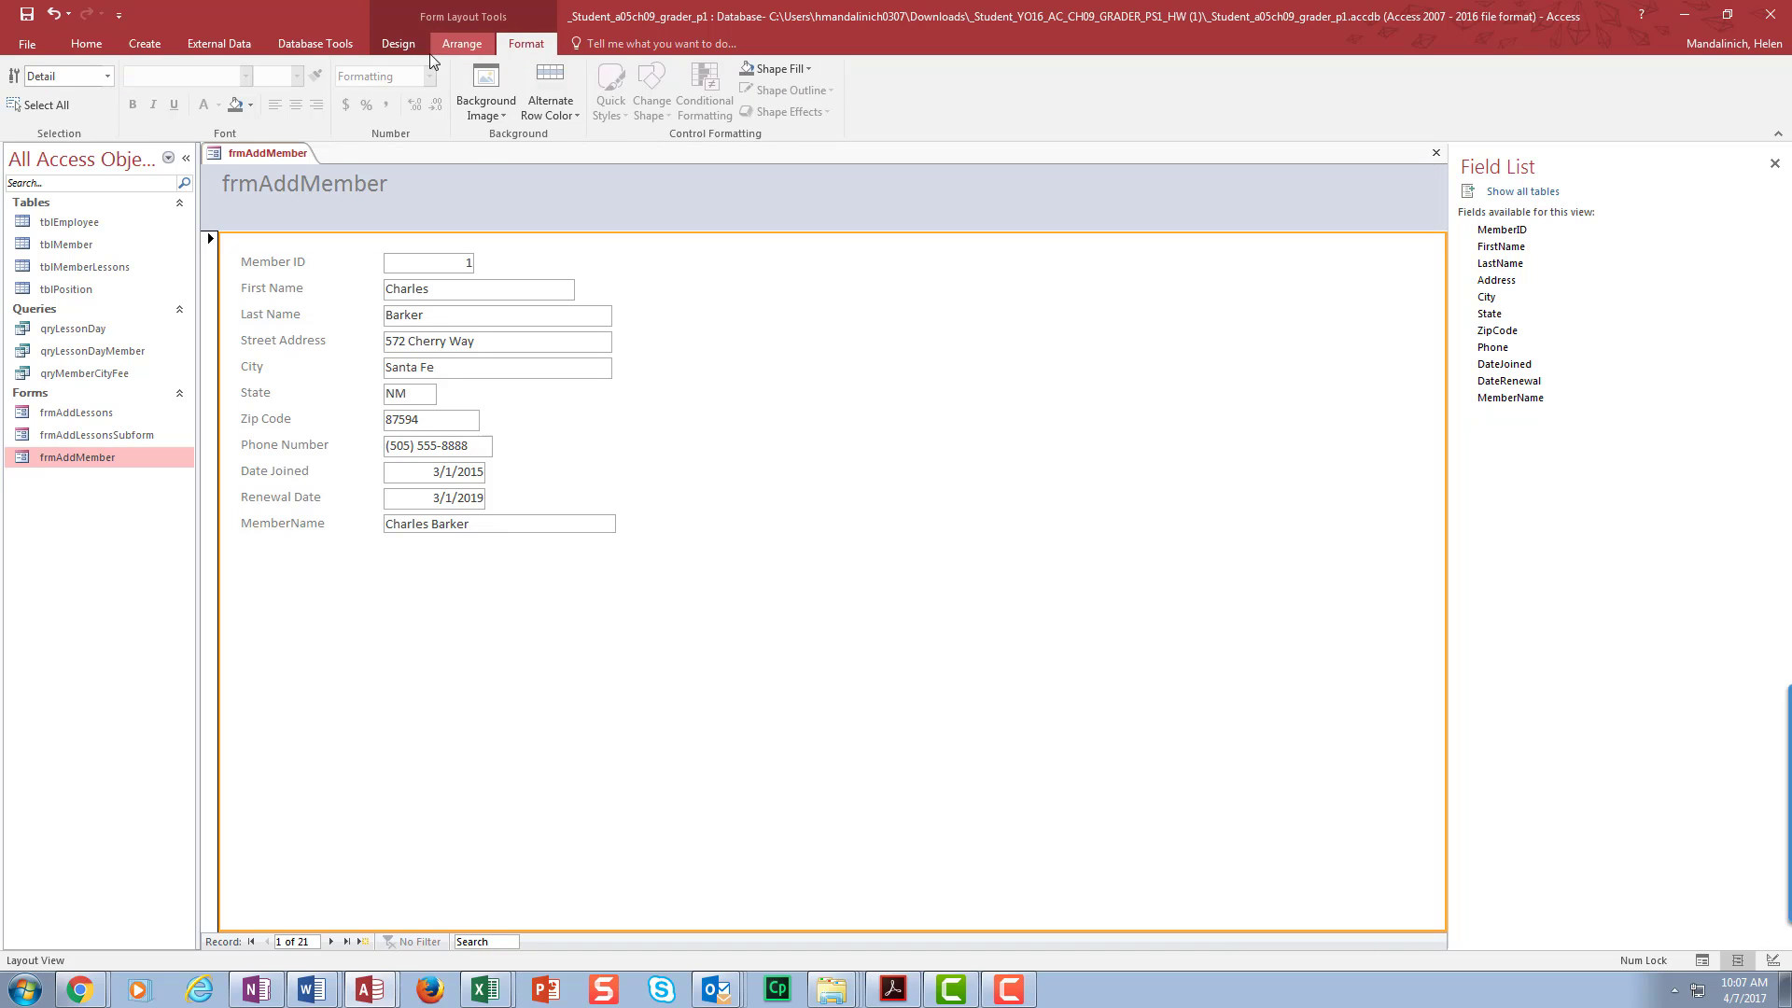
pyautogui.click(461, 47)
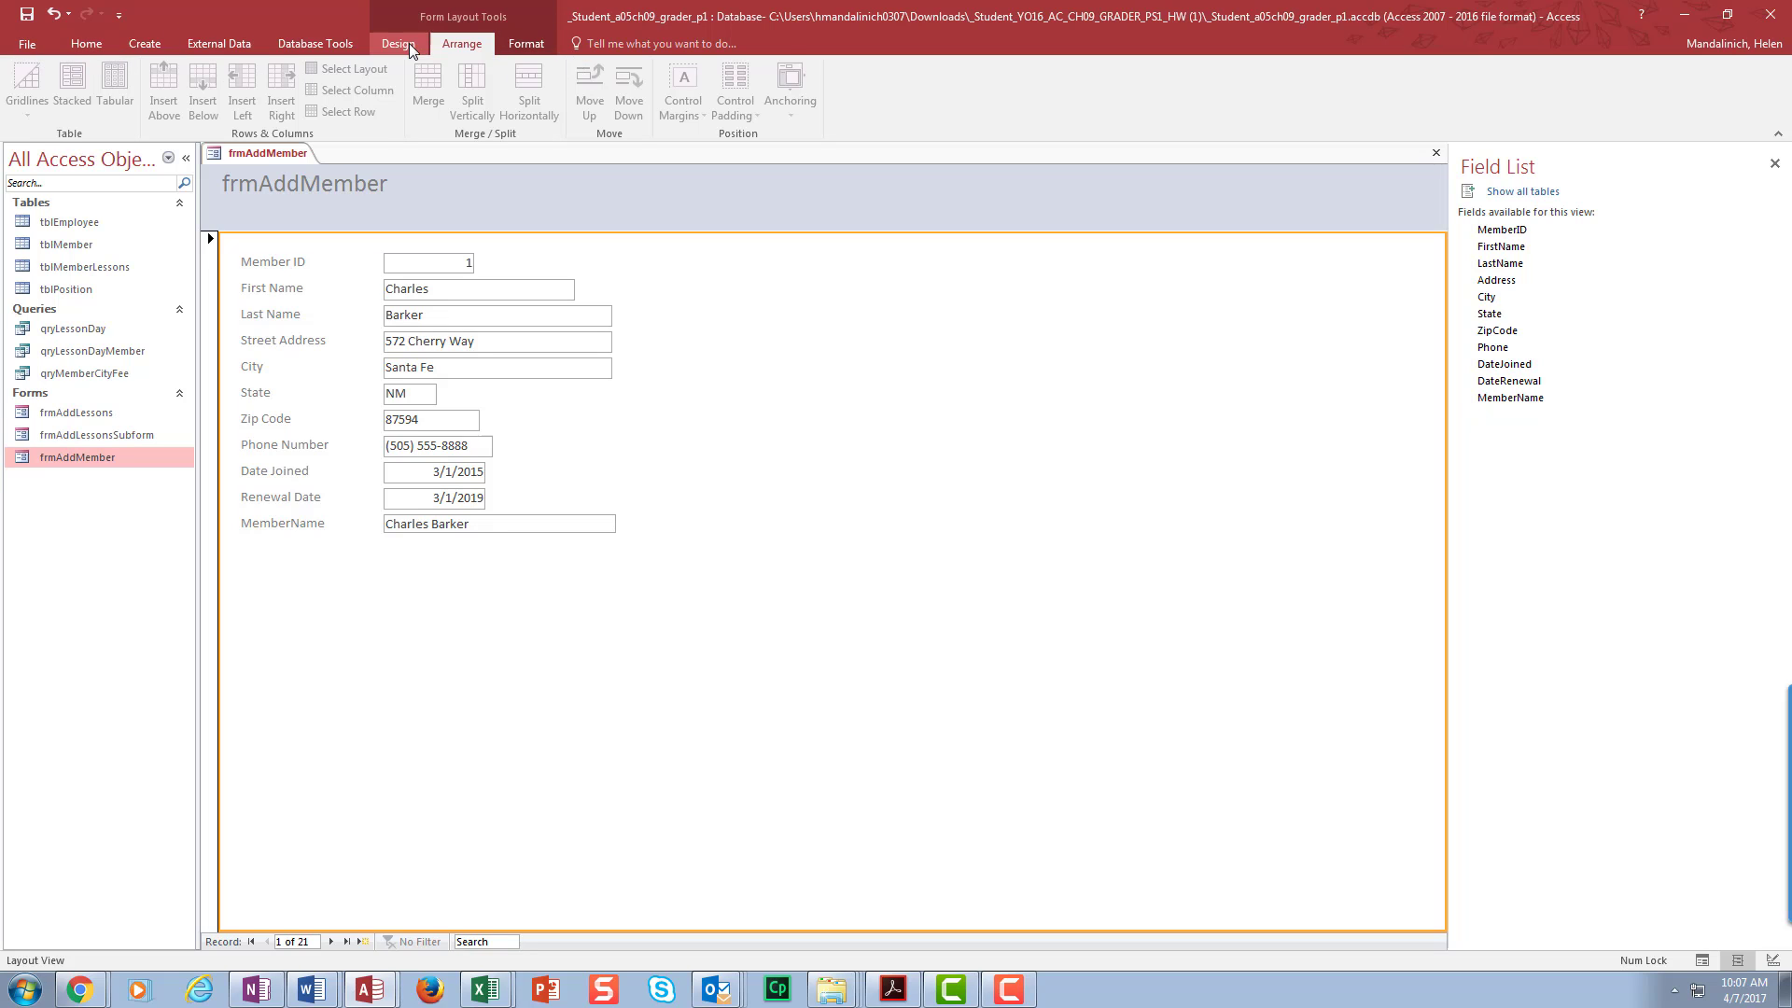
pyautogui.click(93, 42)
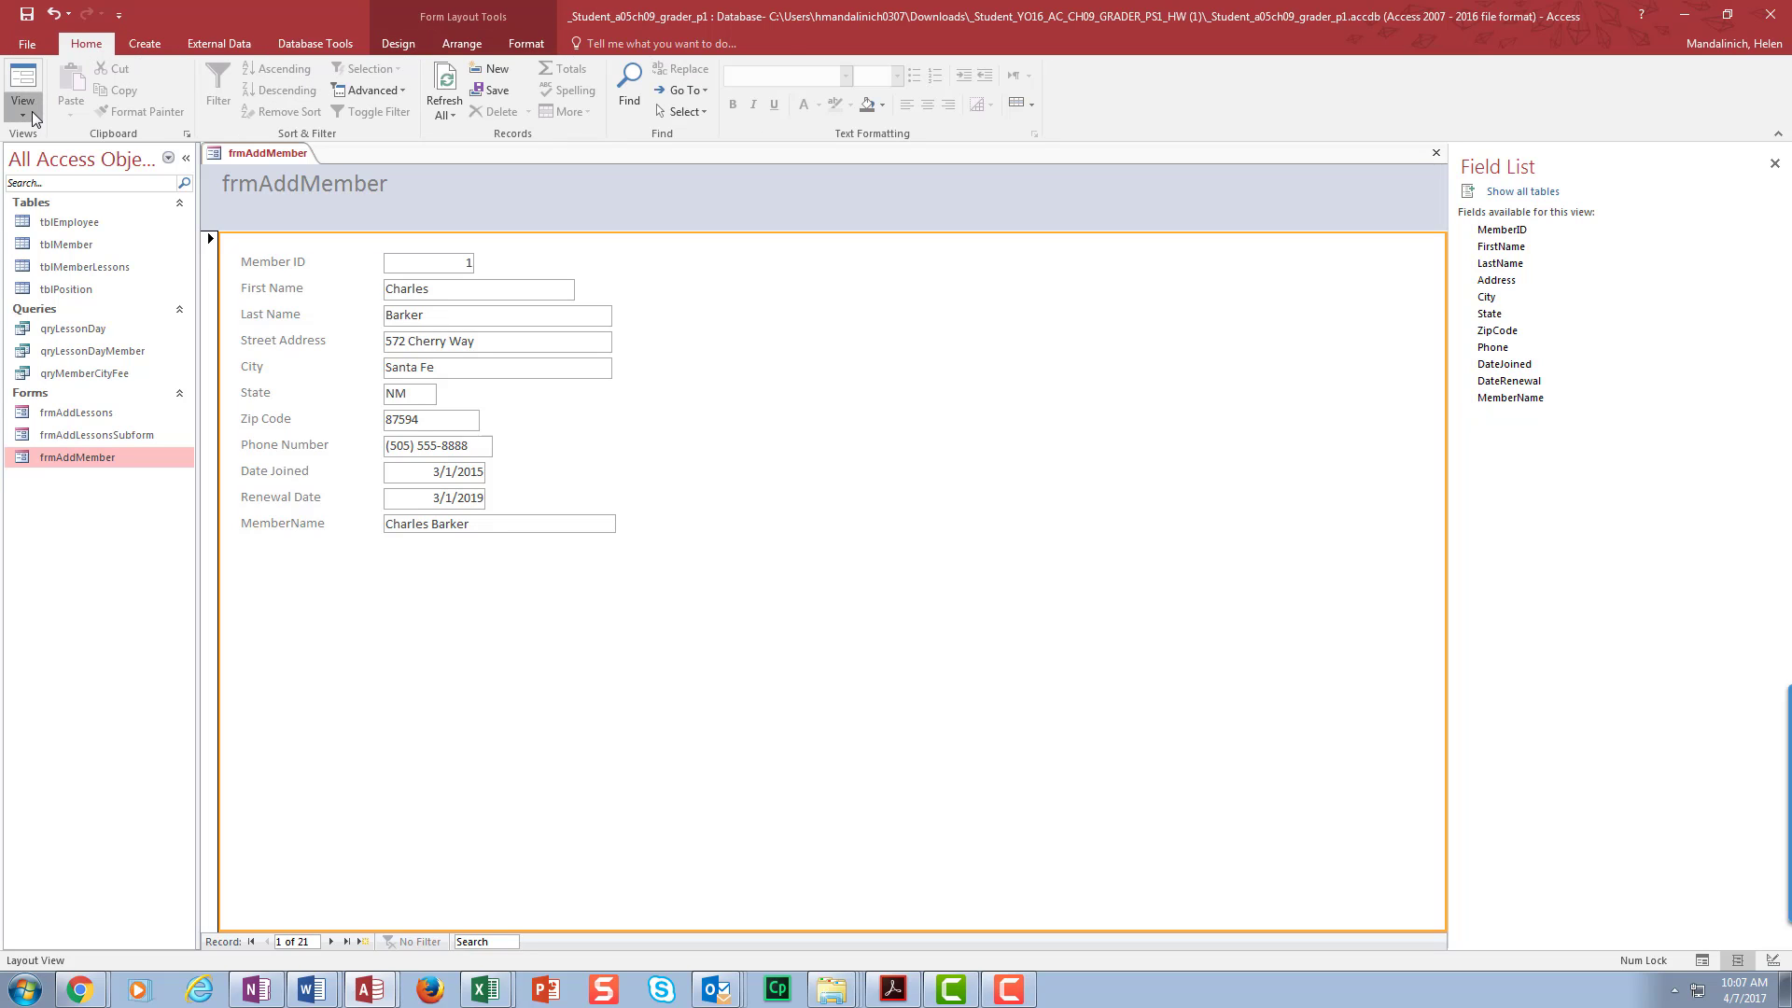
# - Switch frmAddMember to Design view, widen the design area, and select the MemberName box
pyautogui.click(32, 110)
pyautogui.click(59, 213)
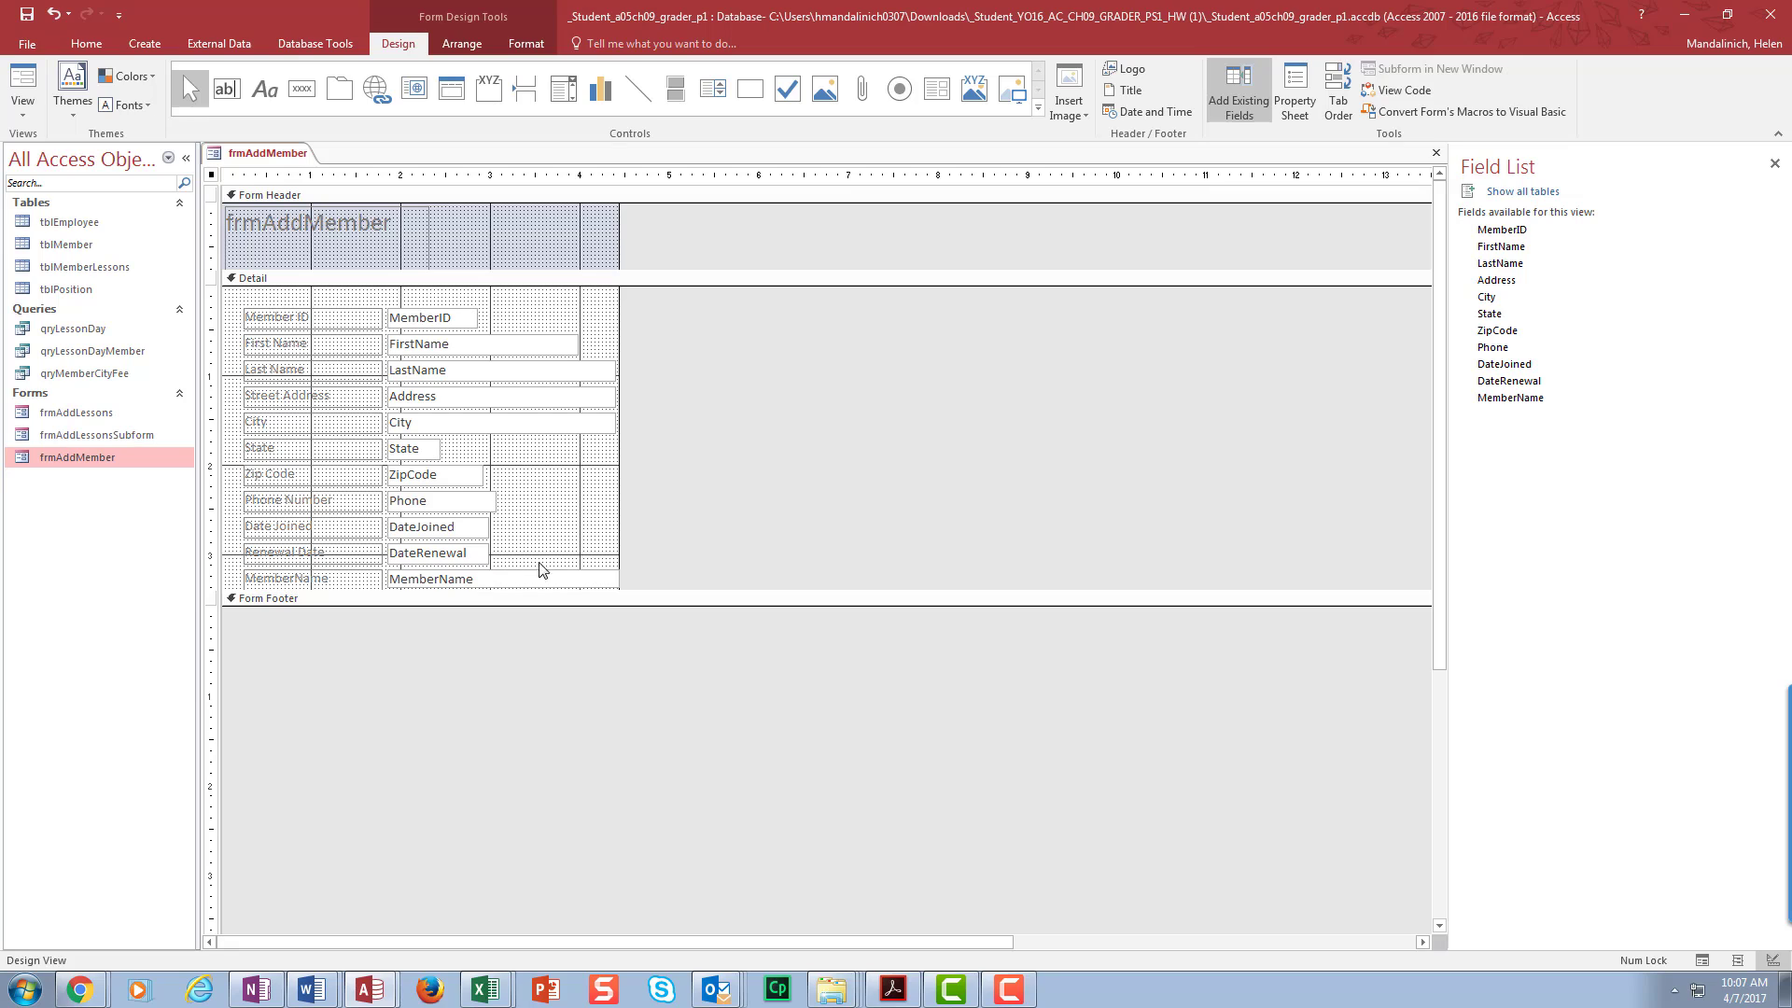
pyautogui.moveTo(619, 445); pyautogui.dragTo(699, 445)
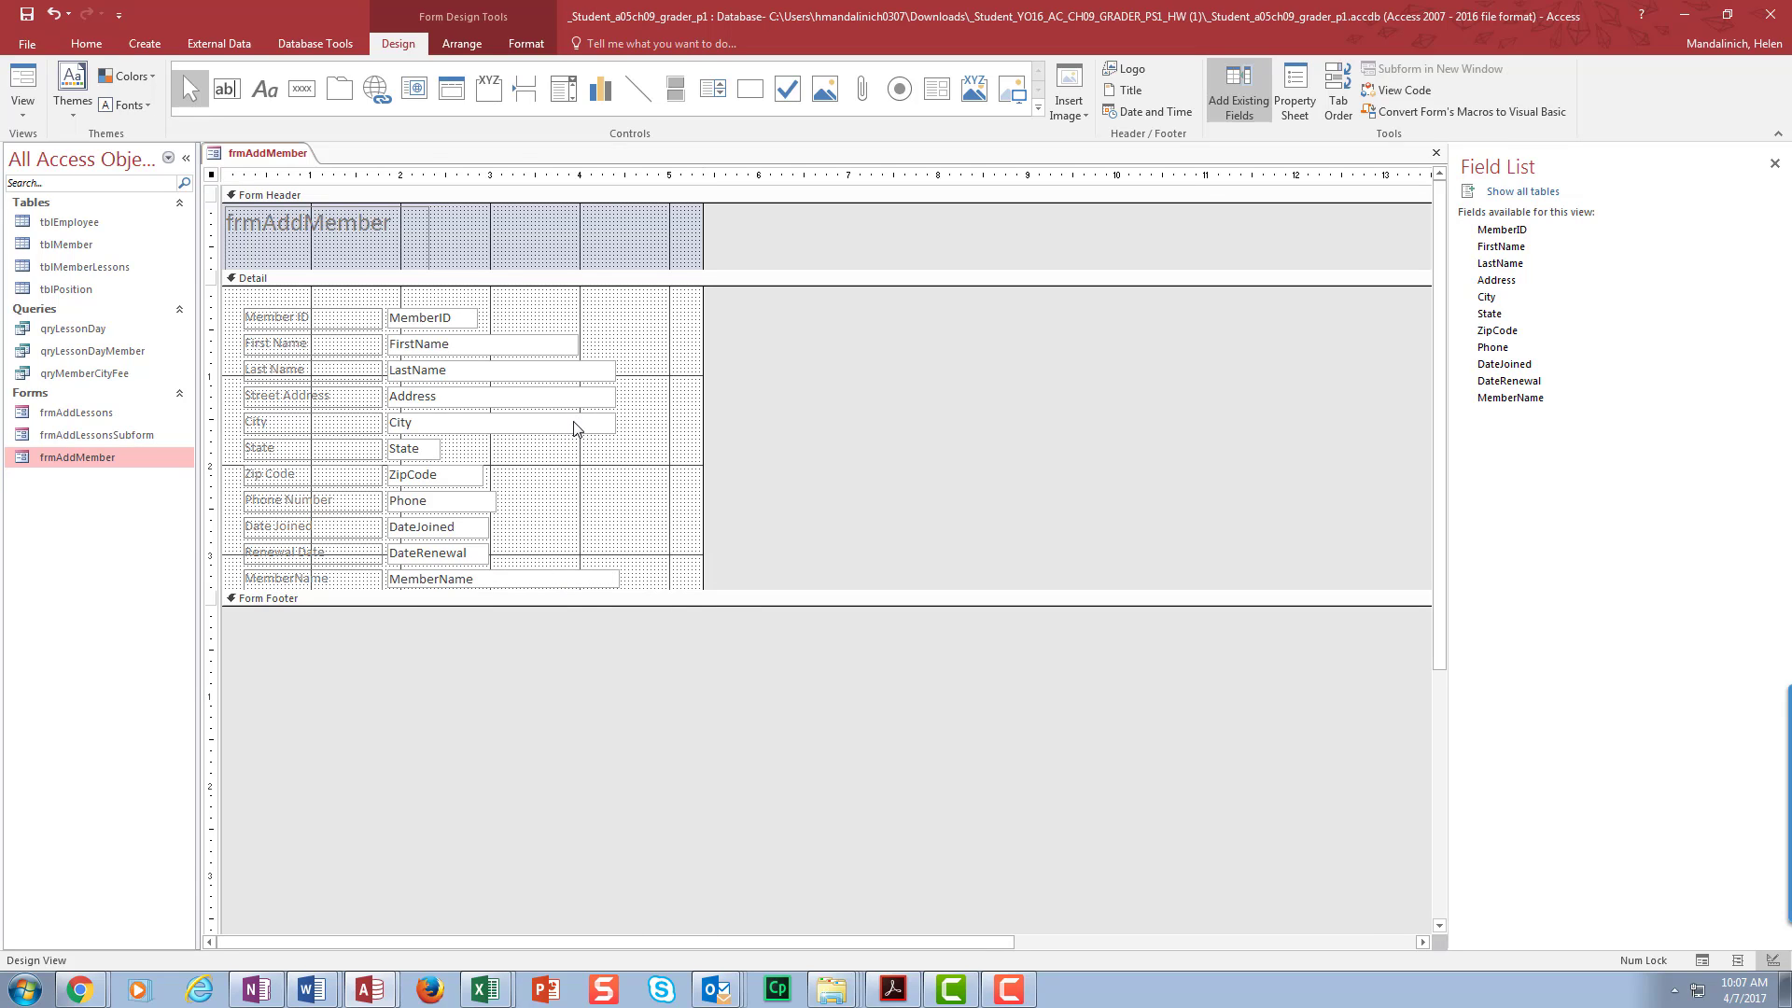
pyautogui.click(588, 579)
pyautogui.moveTo(619, 578); pyautogui.dragTo(620, 627)
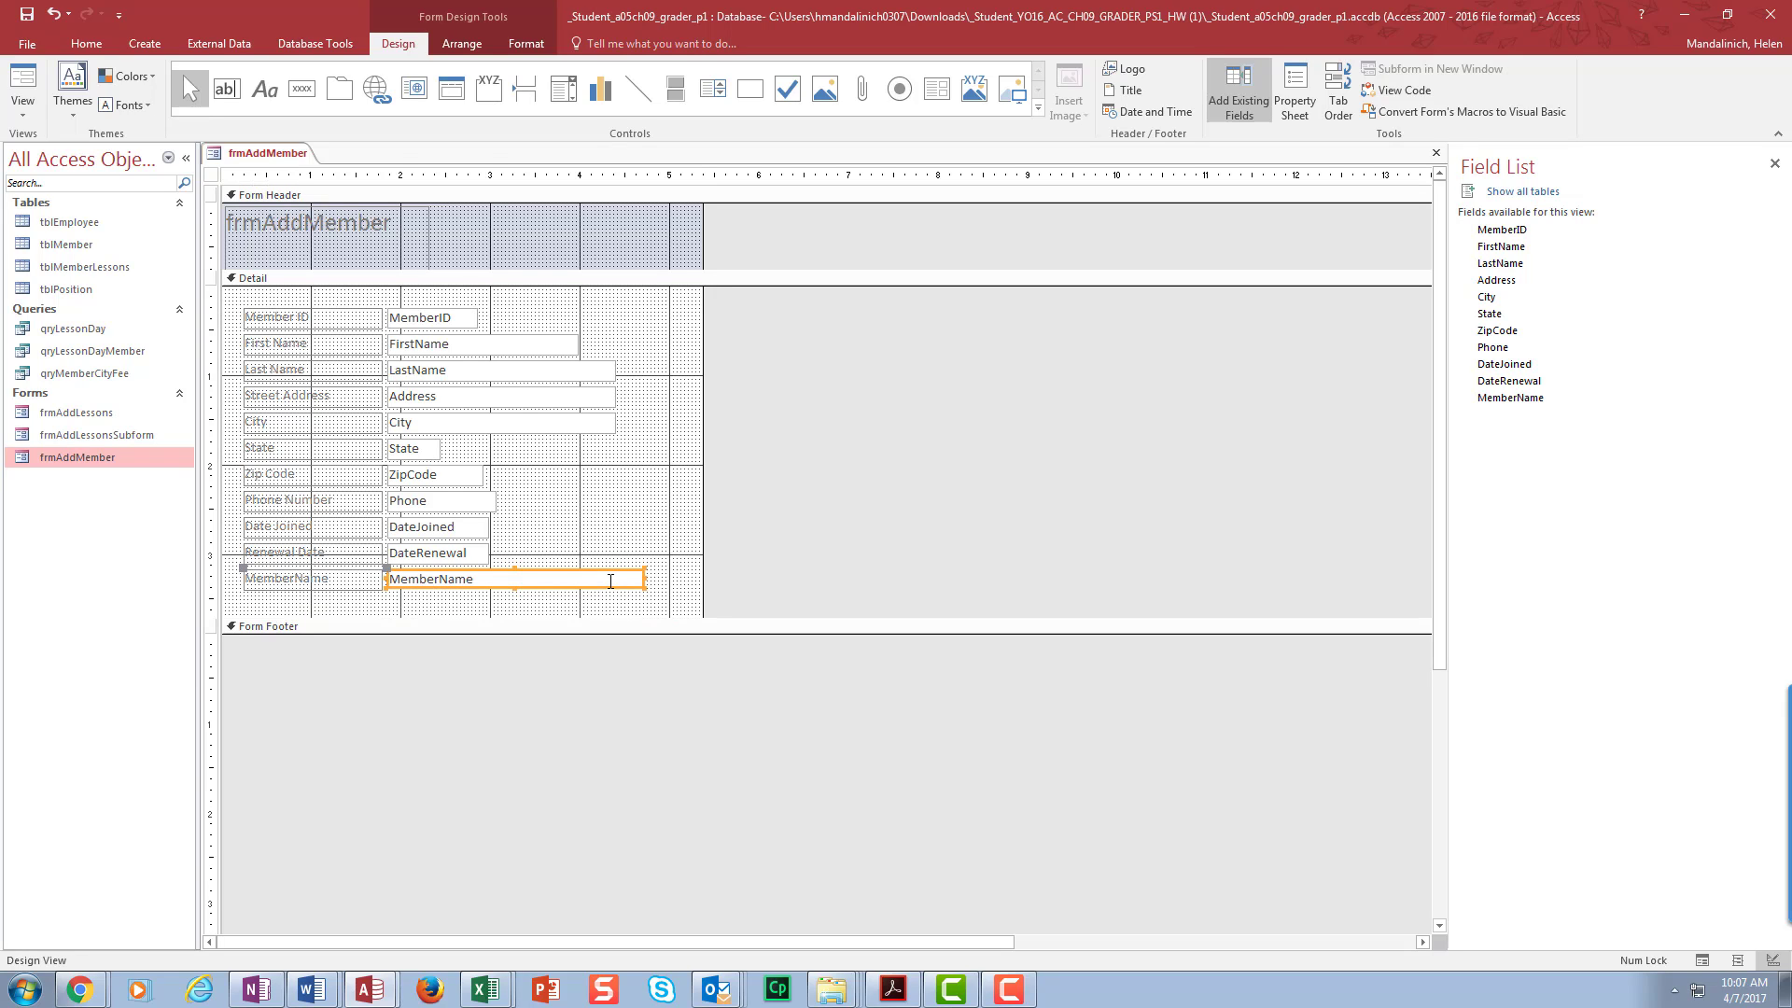
pyautogui.click(588, 582)
pyautogui.click(509, 593)
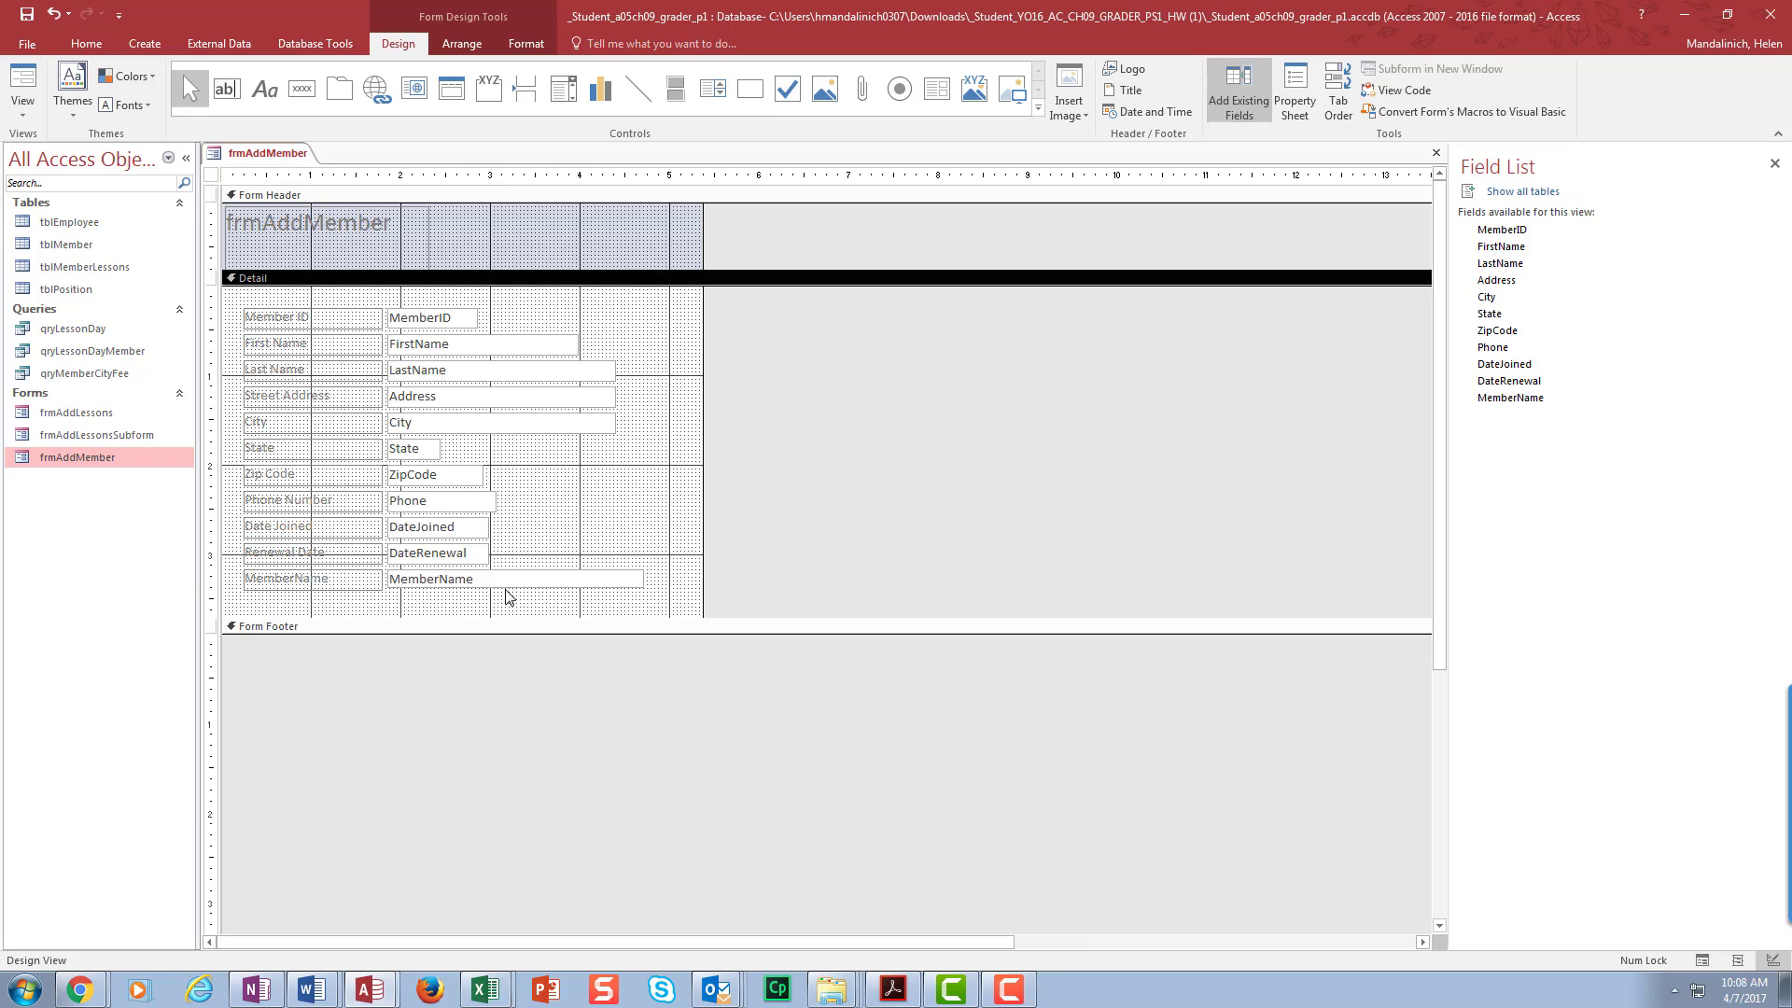
pyautogui.click(509, 594)
pyautogui.click(566, 585)
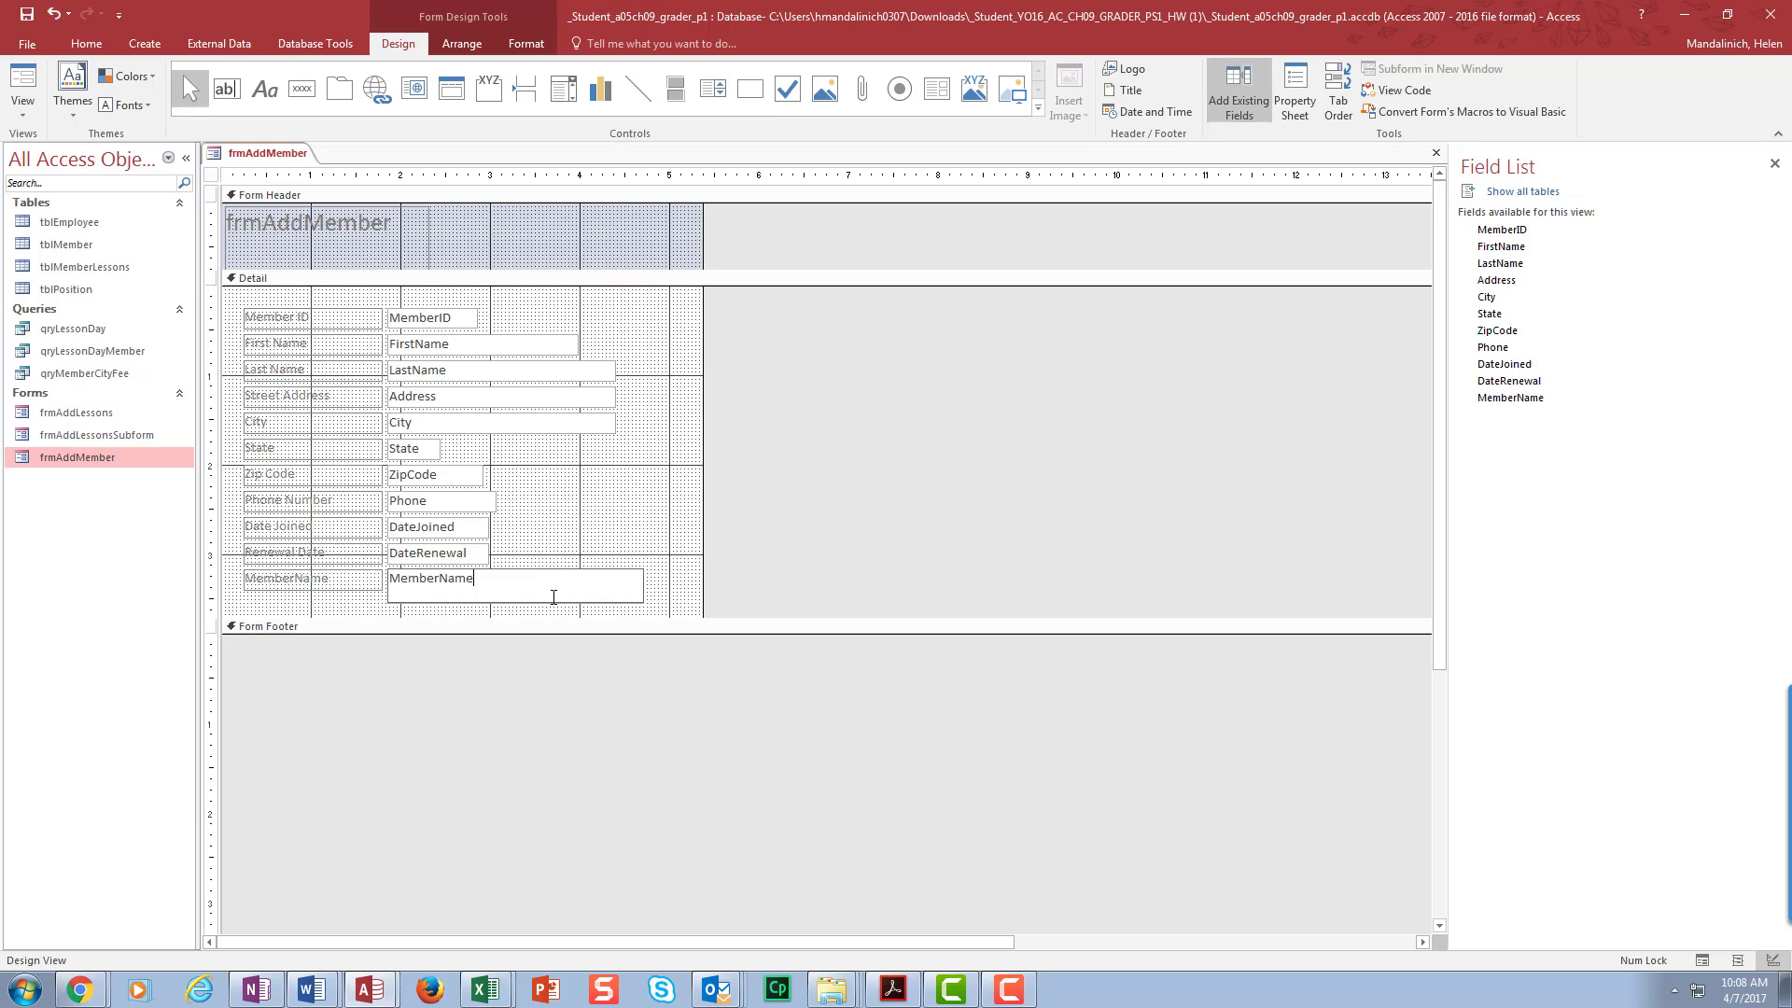
# - Match MemberName to City's size using Size/Space To Narrowest and To Shortest
pyautogui.click(525, 429)
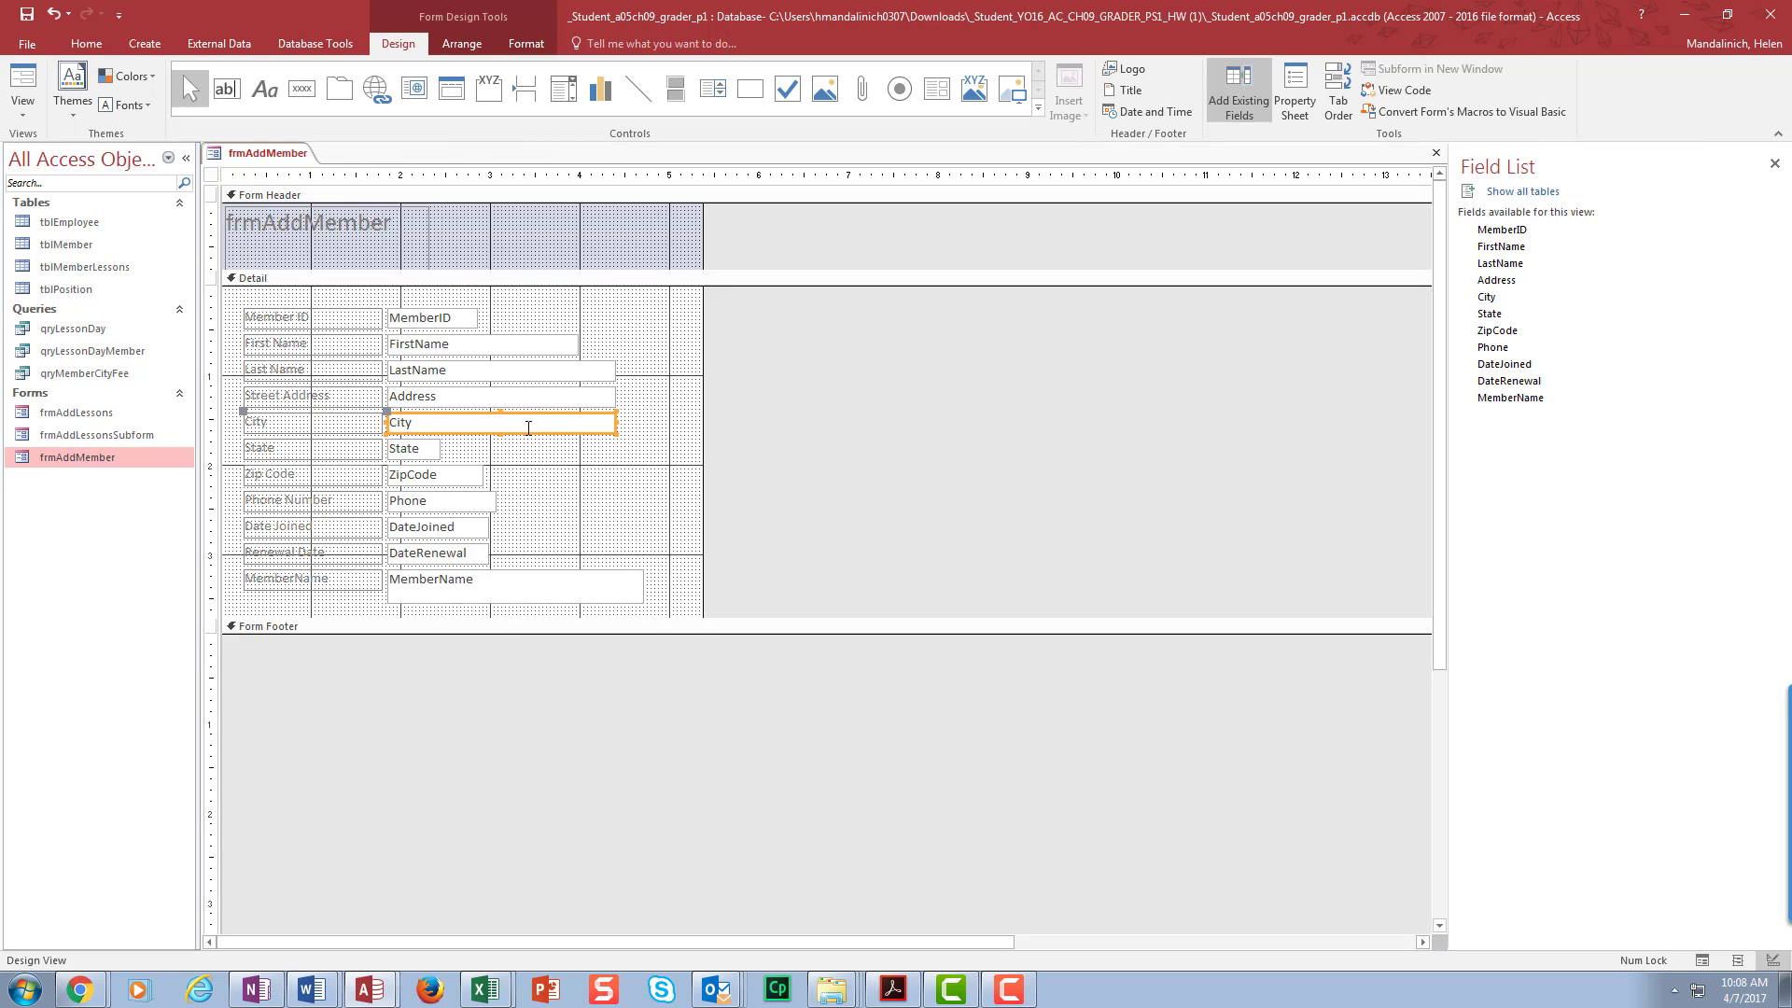
pyautogui.keyDown('shift'); pyautogui.click(556, 589); pyautogui.keyUp('shift')
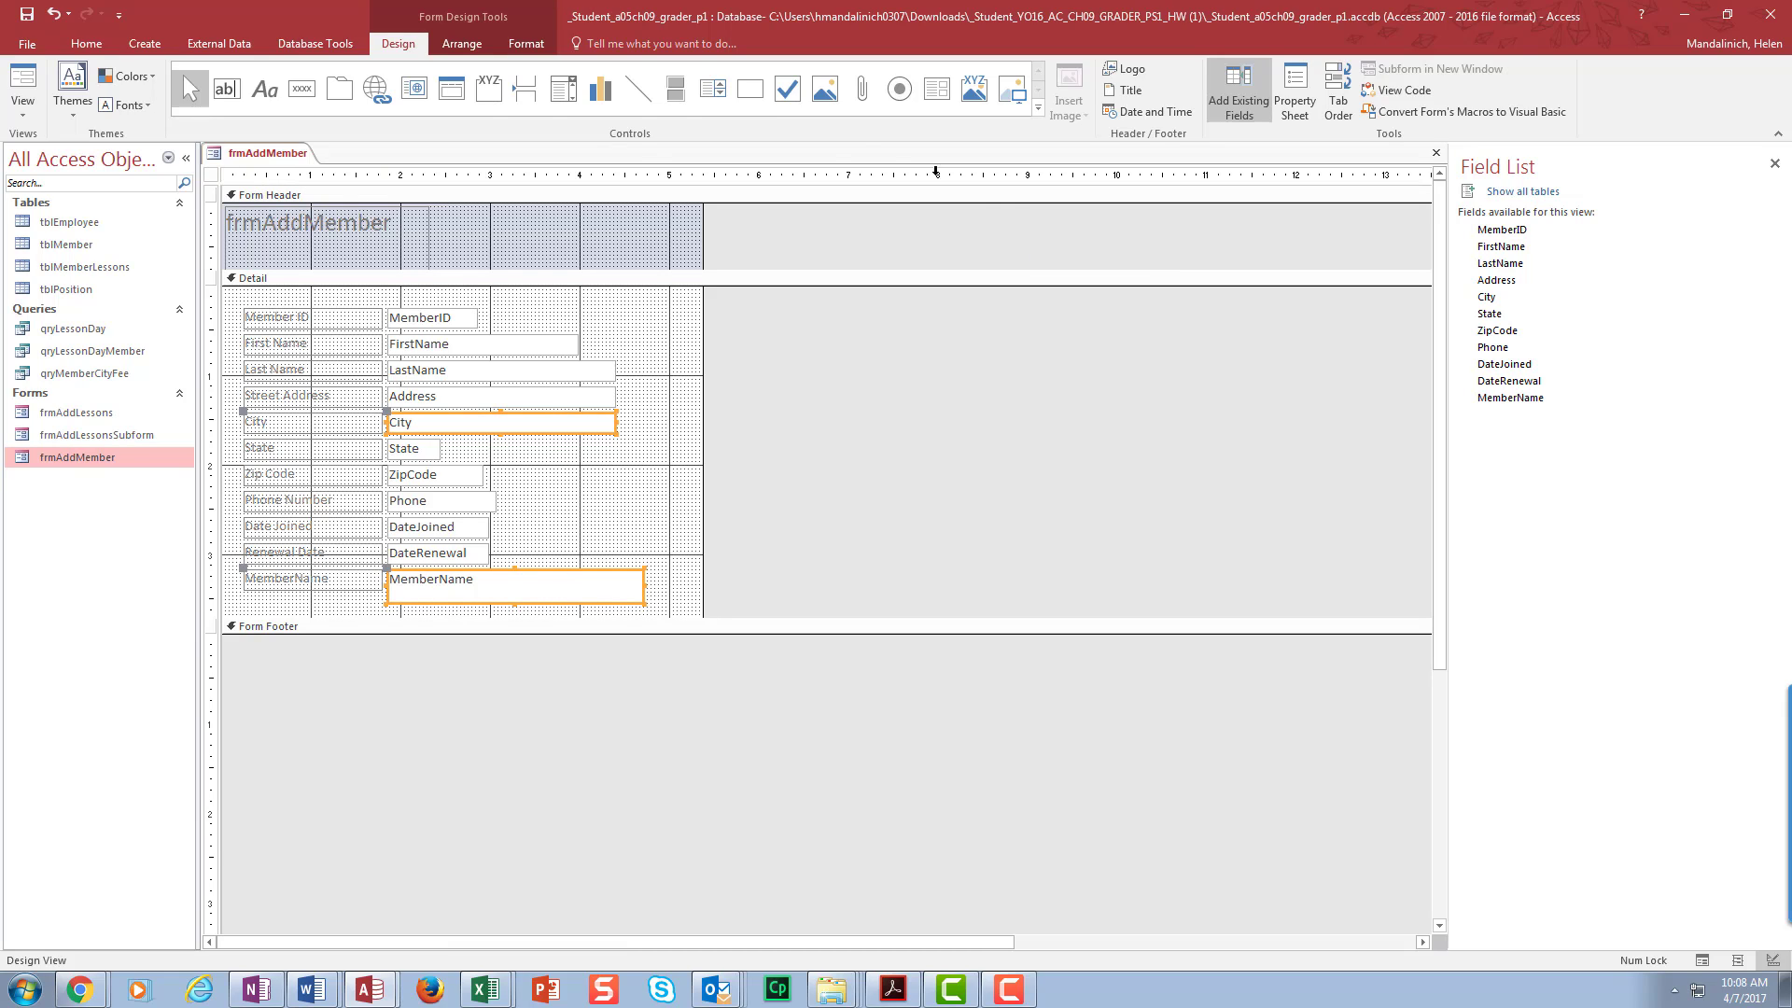
pyautogui.click(464, 45)
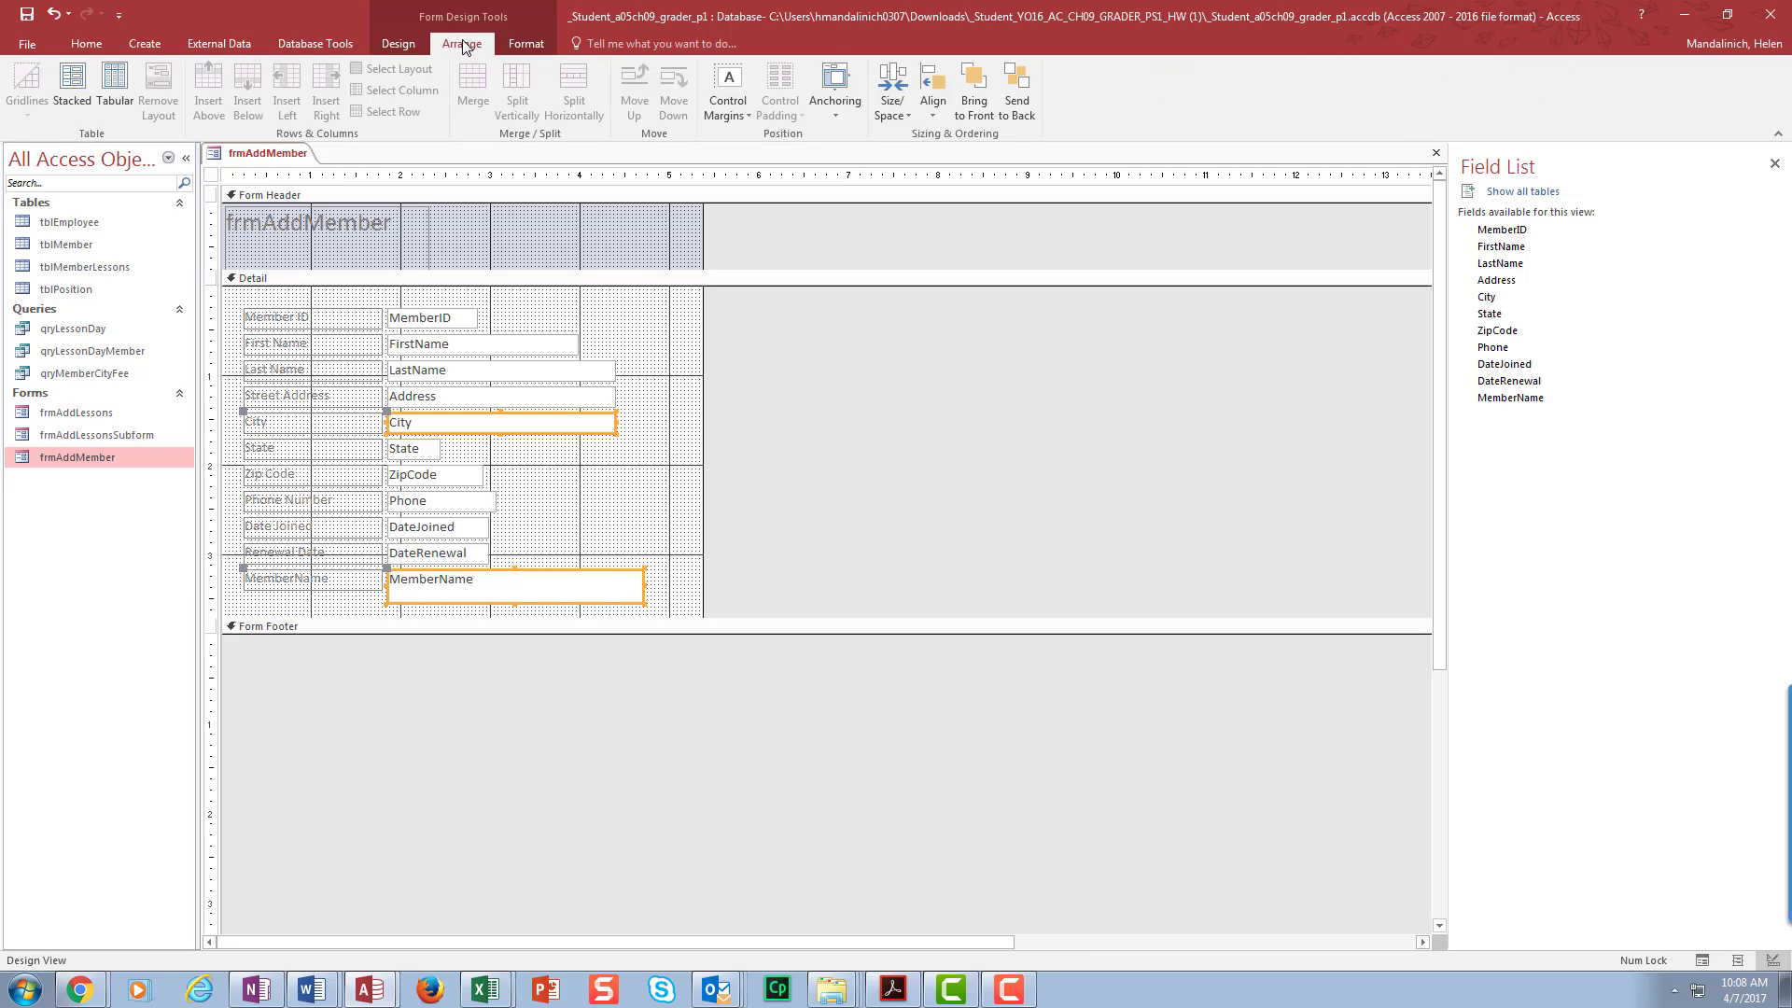
pyautogui.click(904, 117)
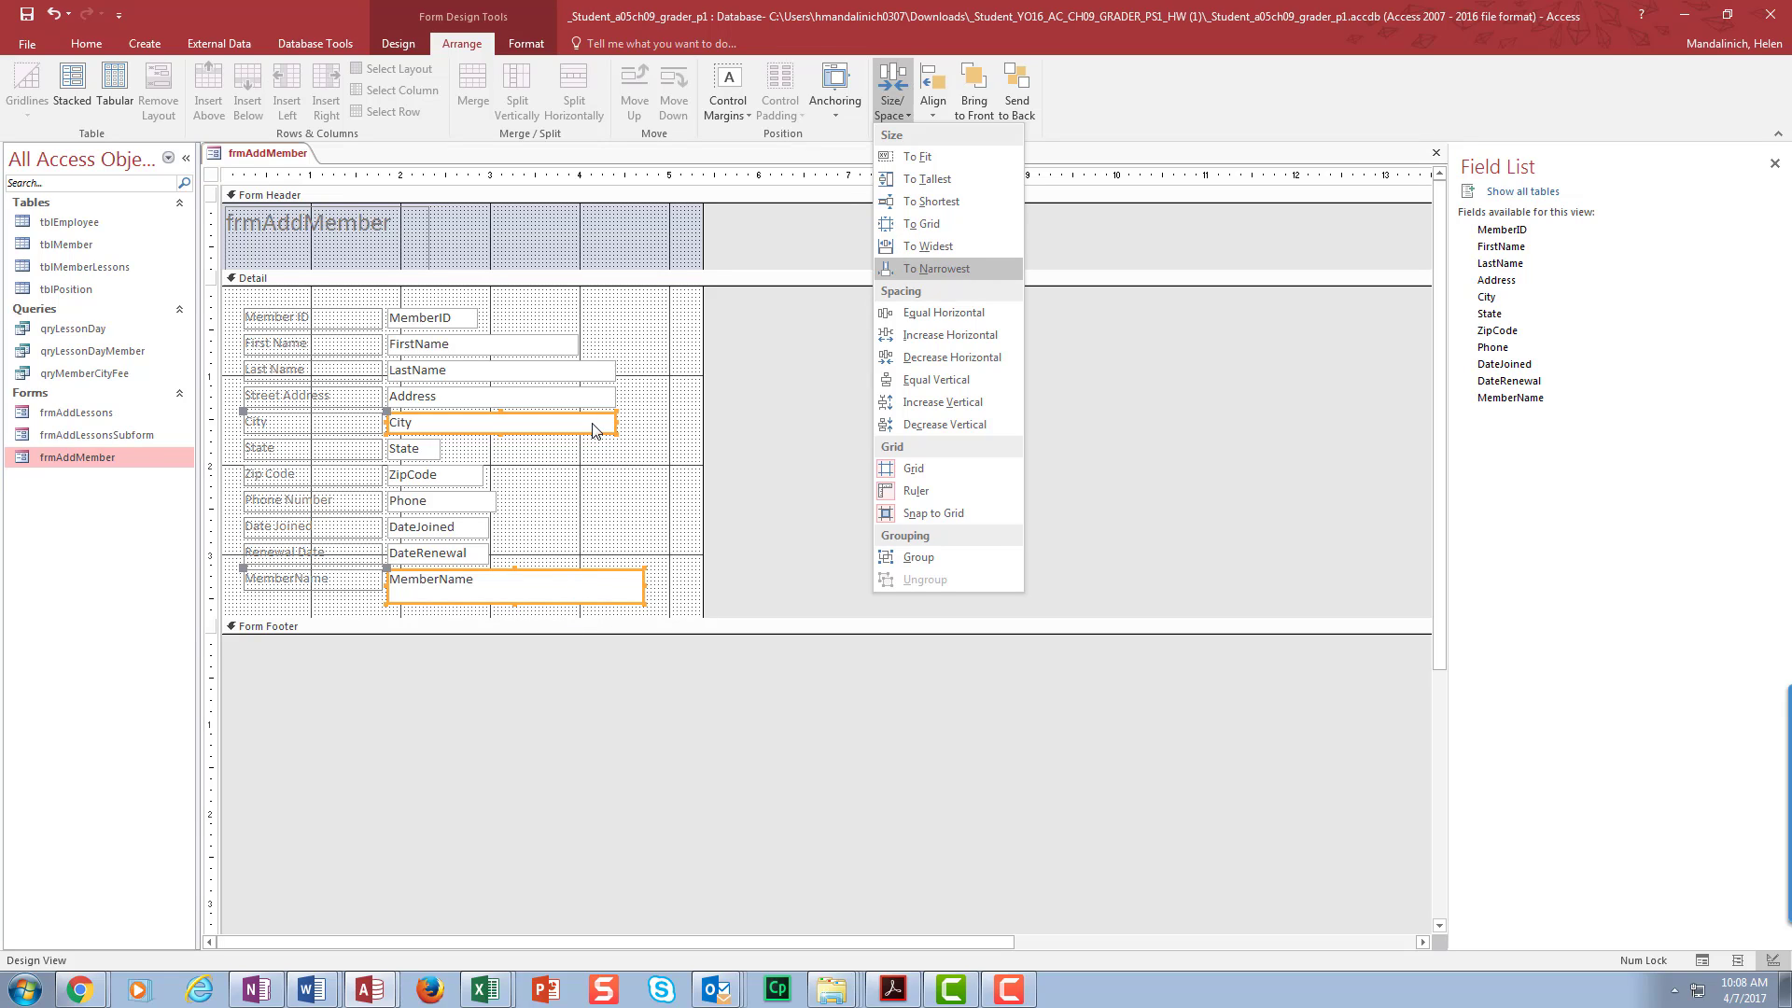
pyautogui.click(938, 269)
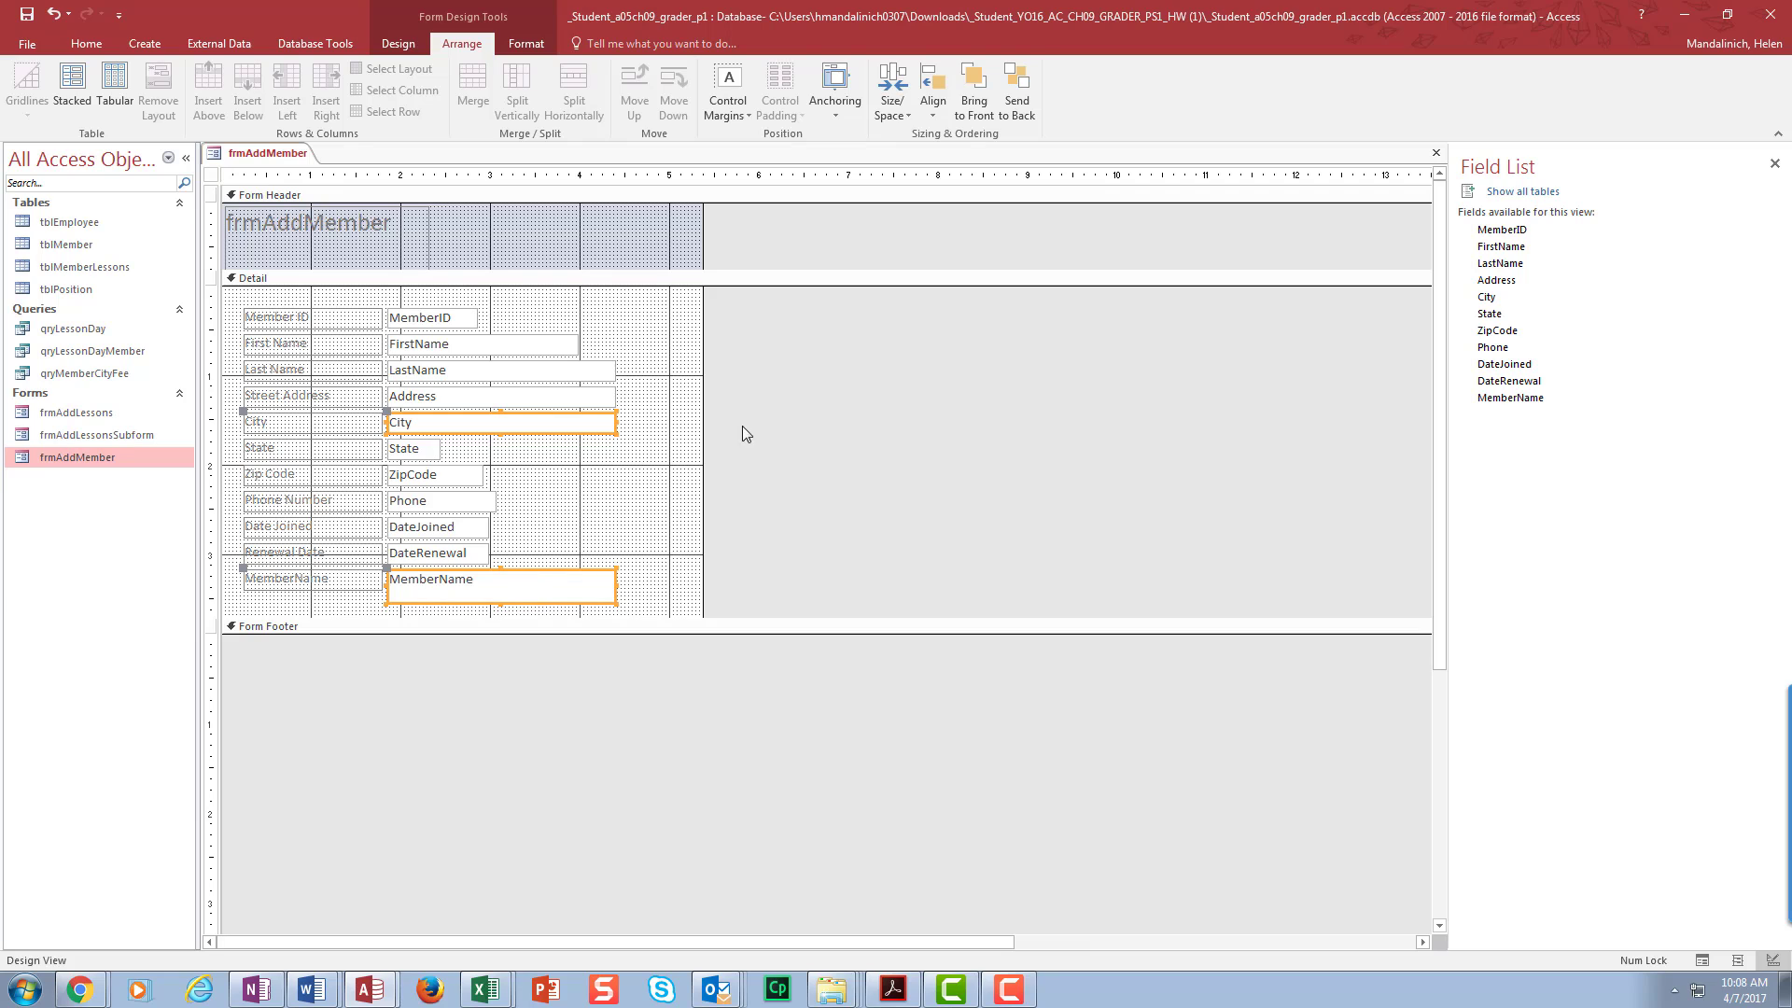
pyautogui.click(889, 116)
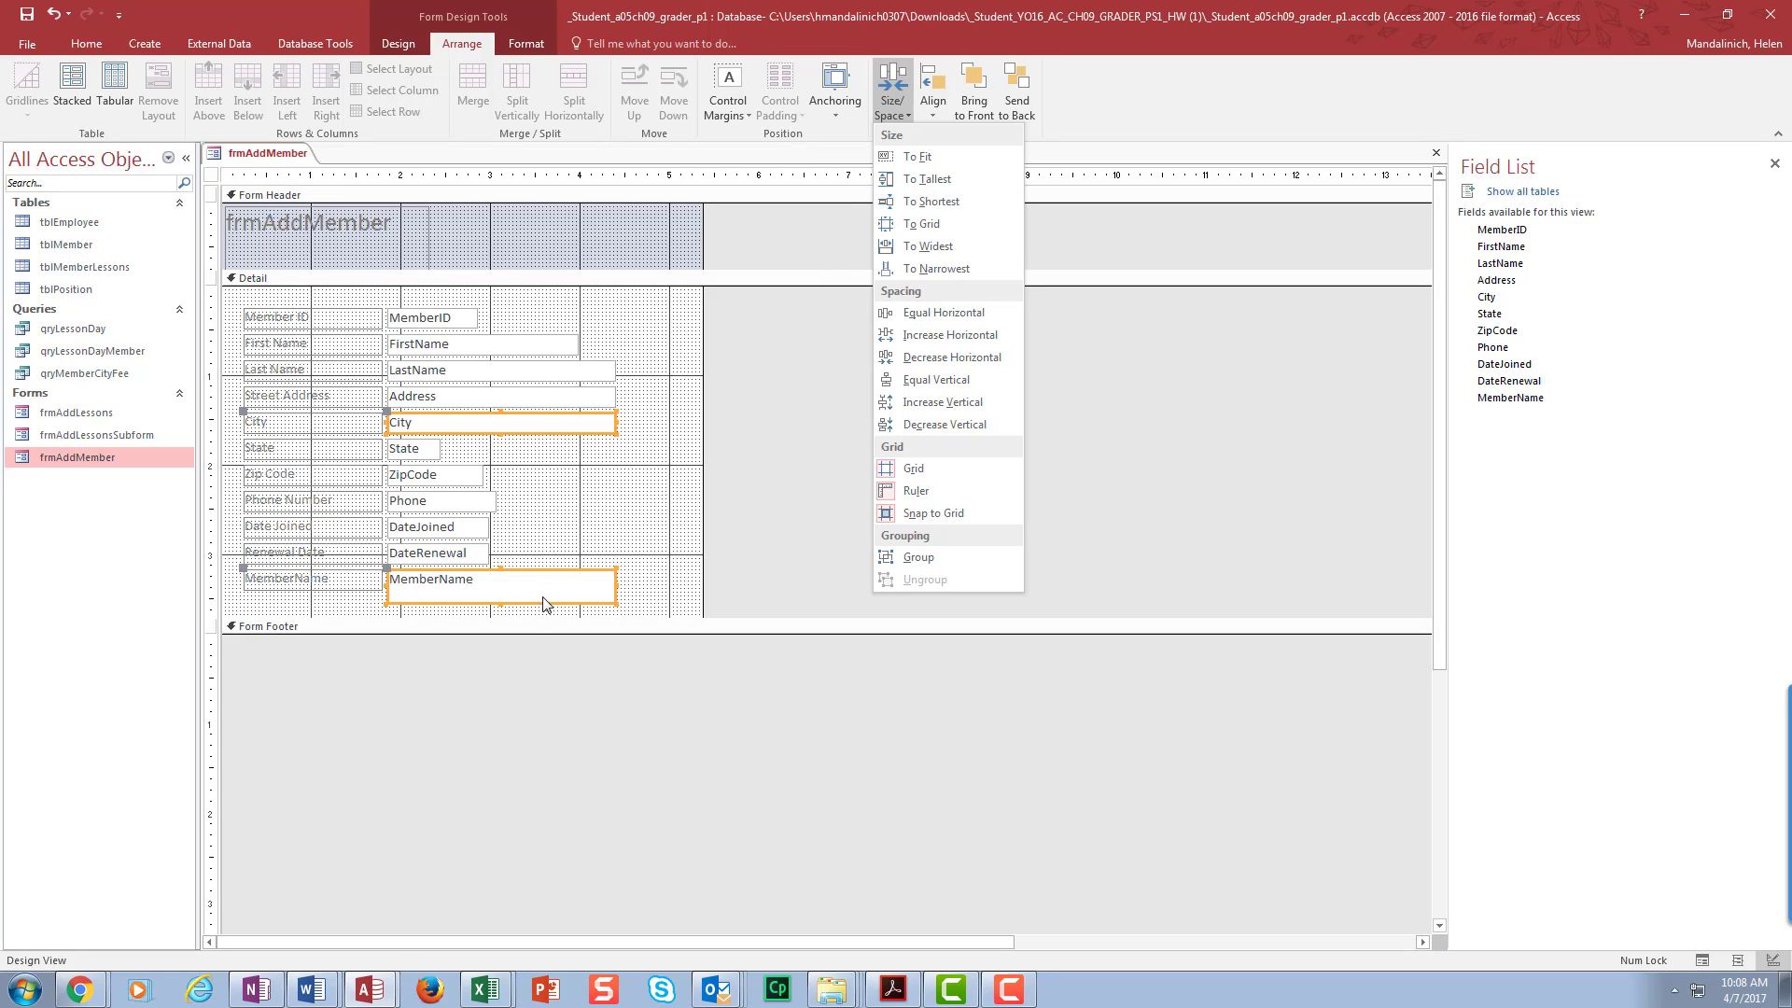
pyautogui.click(970, 203)
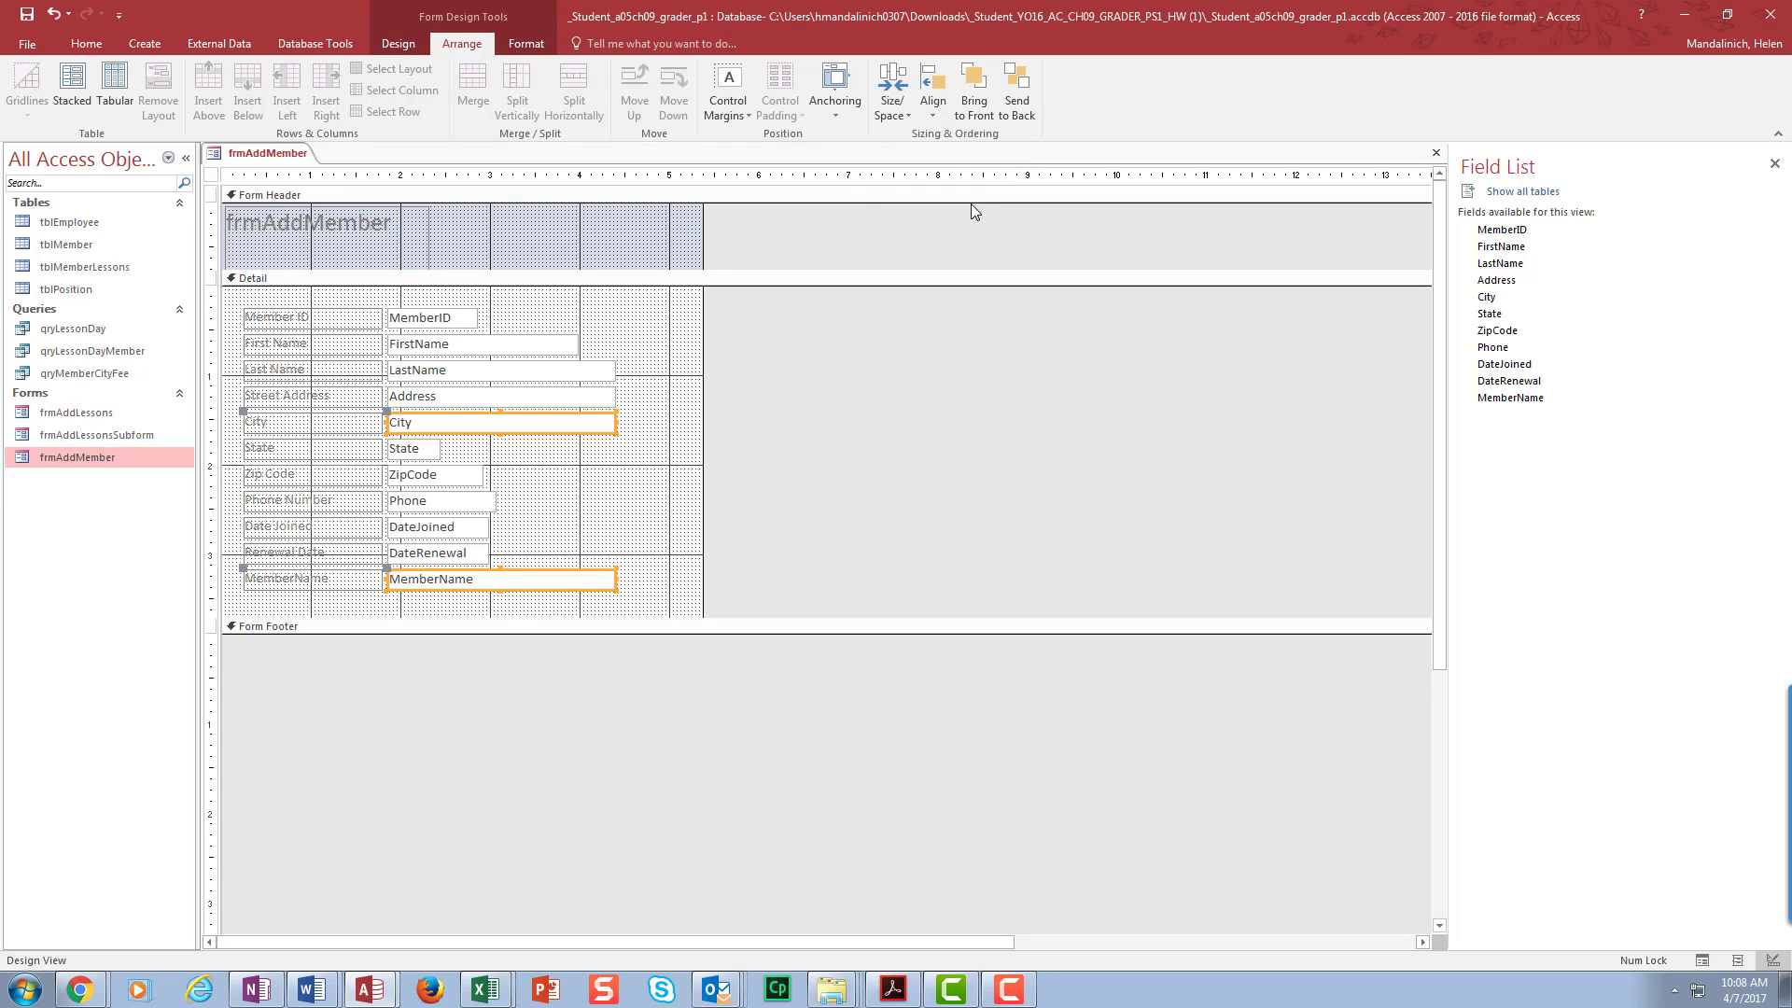
pyautogui.click(656, 471)
# - Switch frmAddMember to Layout view to show live member data
pyautogui.click(86, 44)
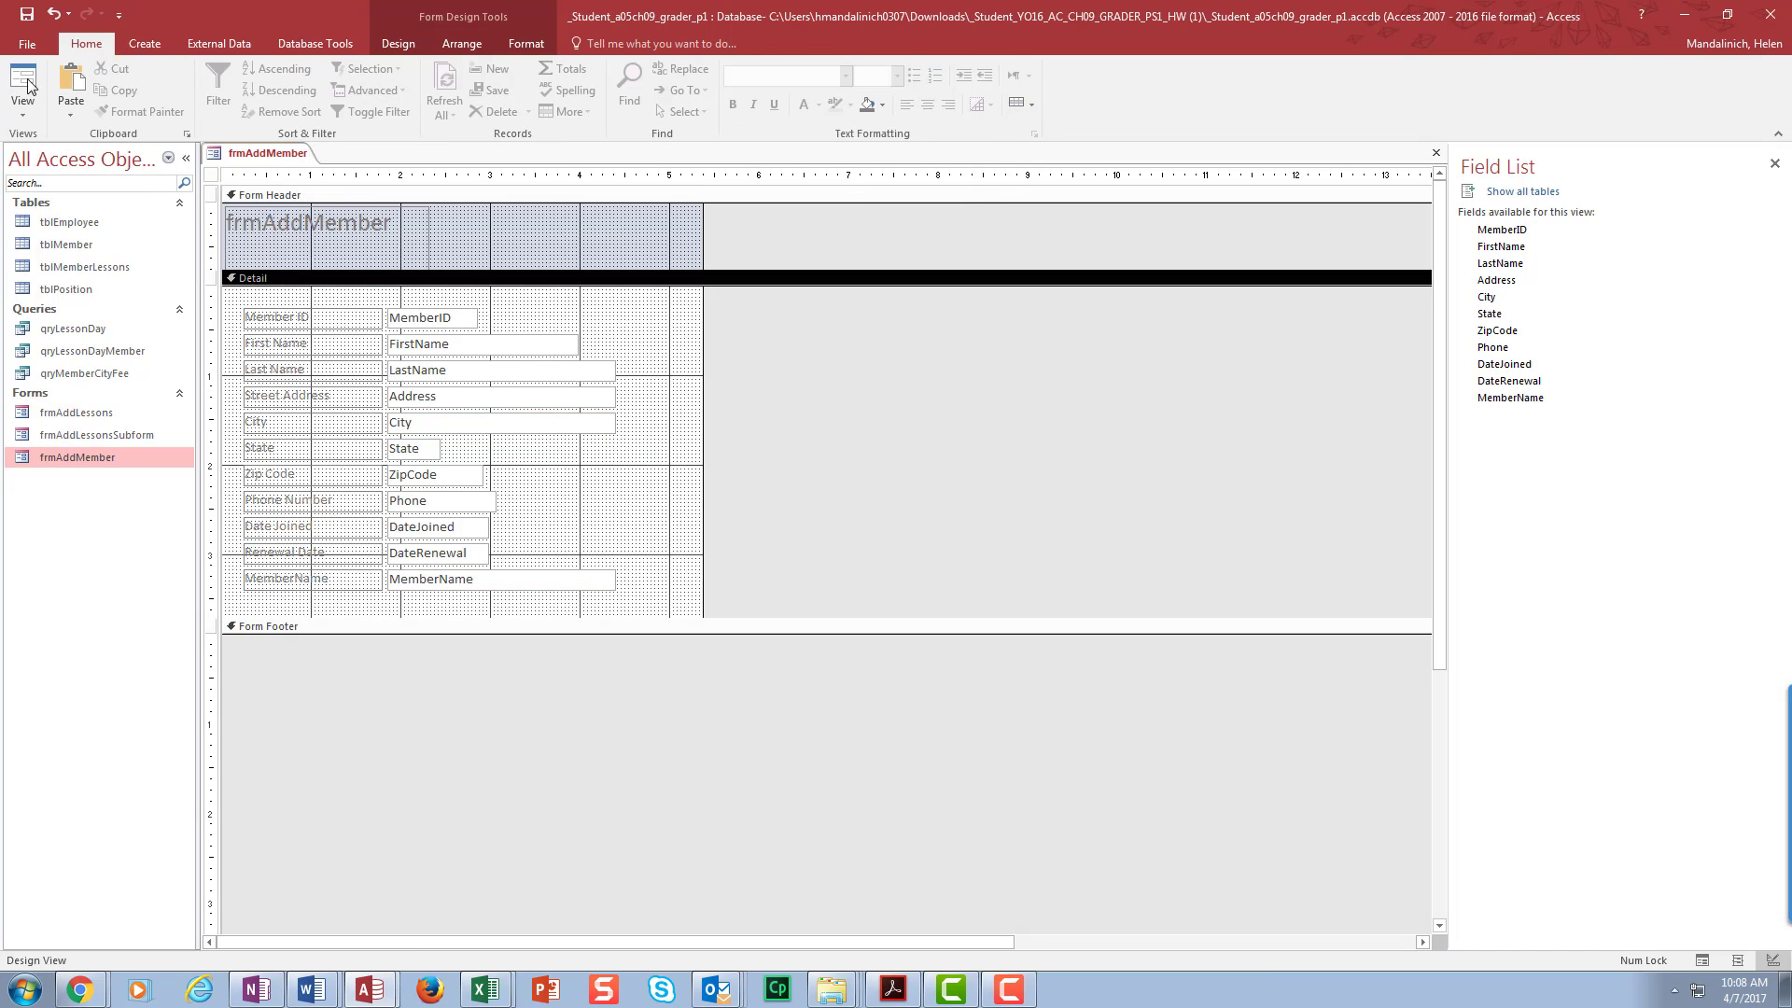
pyautogui.click(21, 113)
pyautogui.click(33, 192)
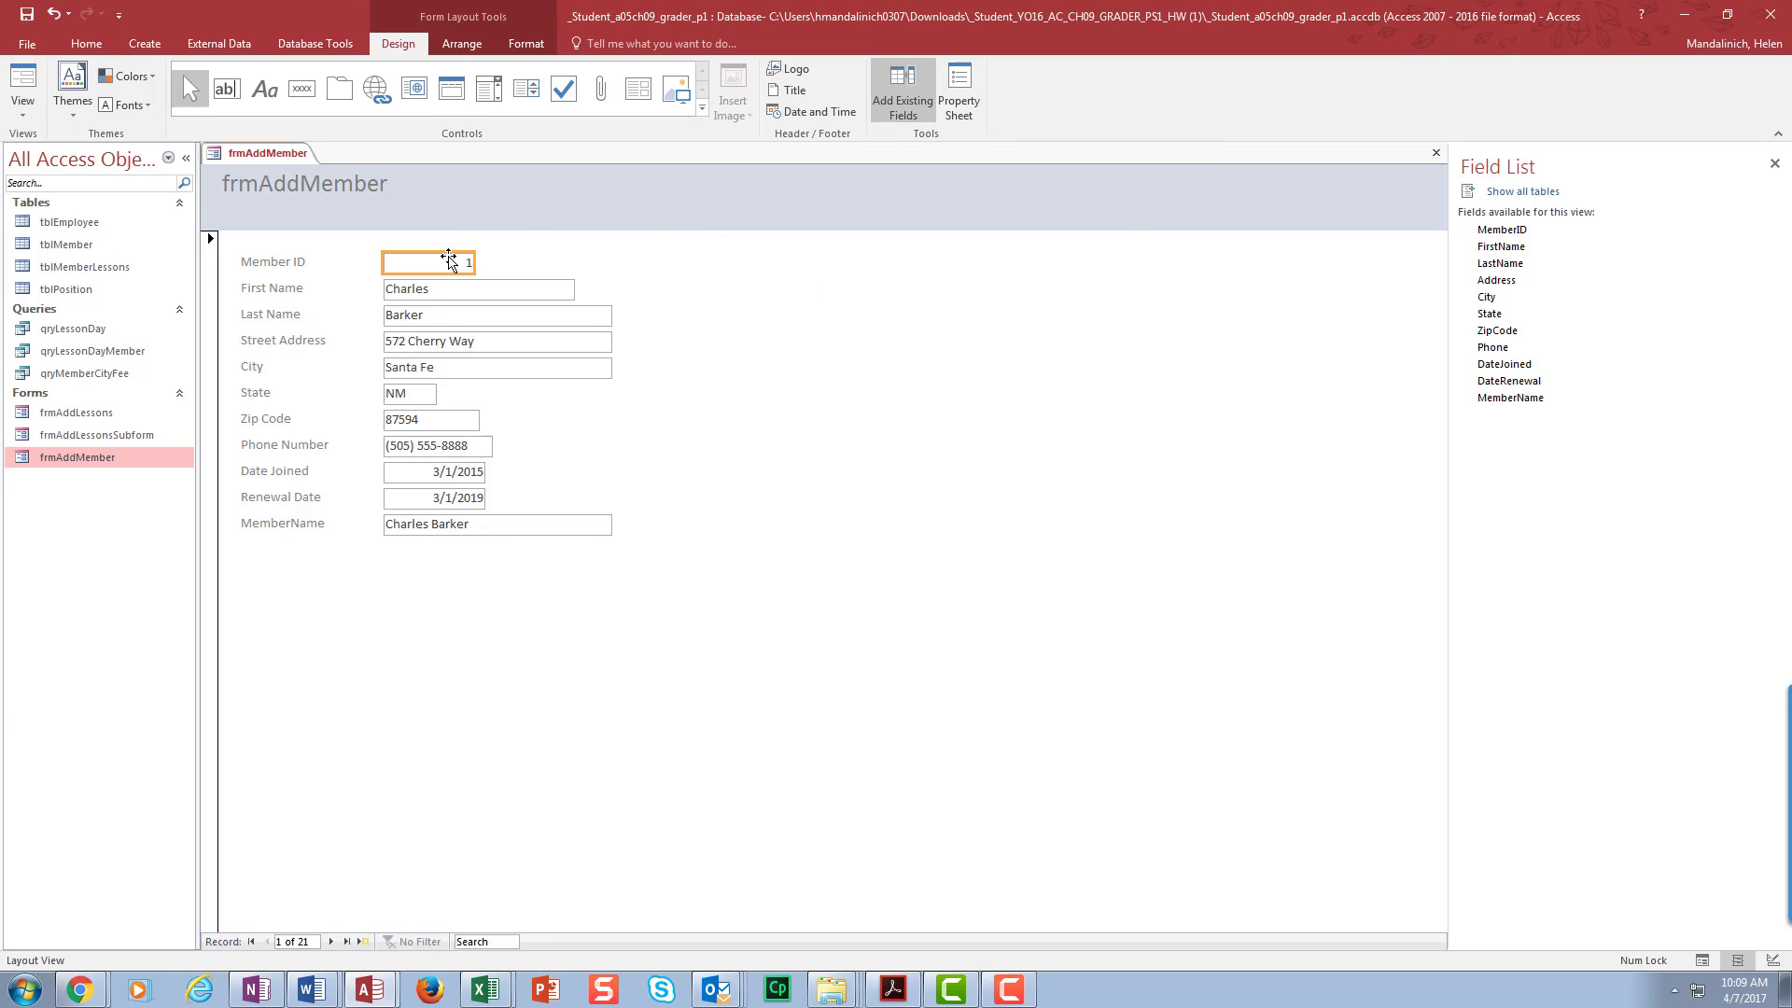
# - Select each field box down to MemberName and open its Property Sheet
pyautogui.click(466, 295)
pyautogui.click(481, 320)
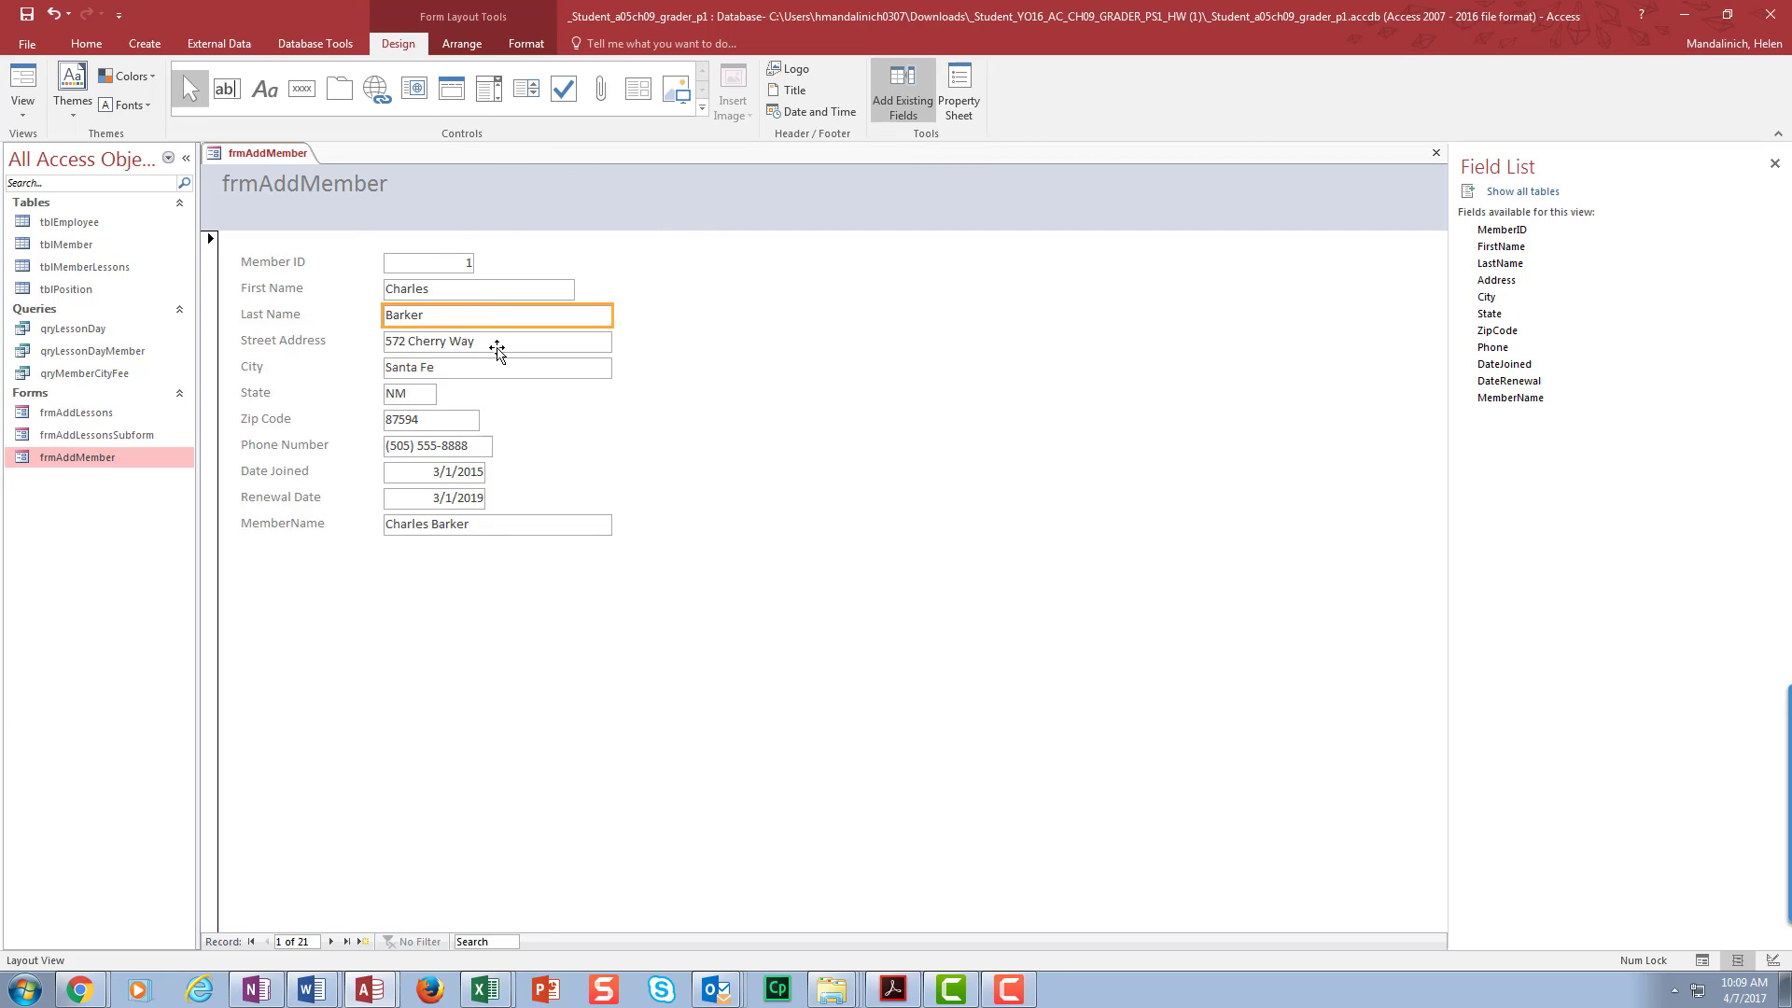
pyautogui.click(497, 343)
pyautogui.click(493, 368)
pyautogui.click(417, 394)
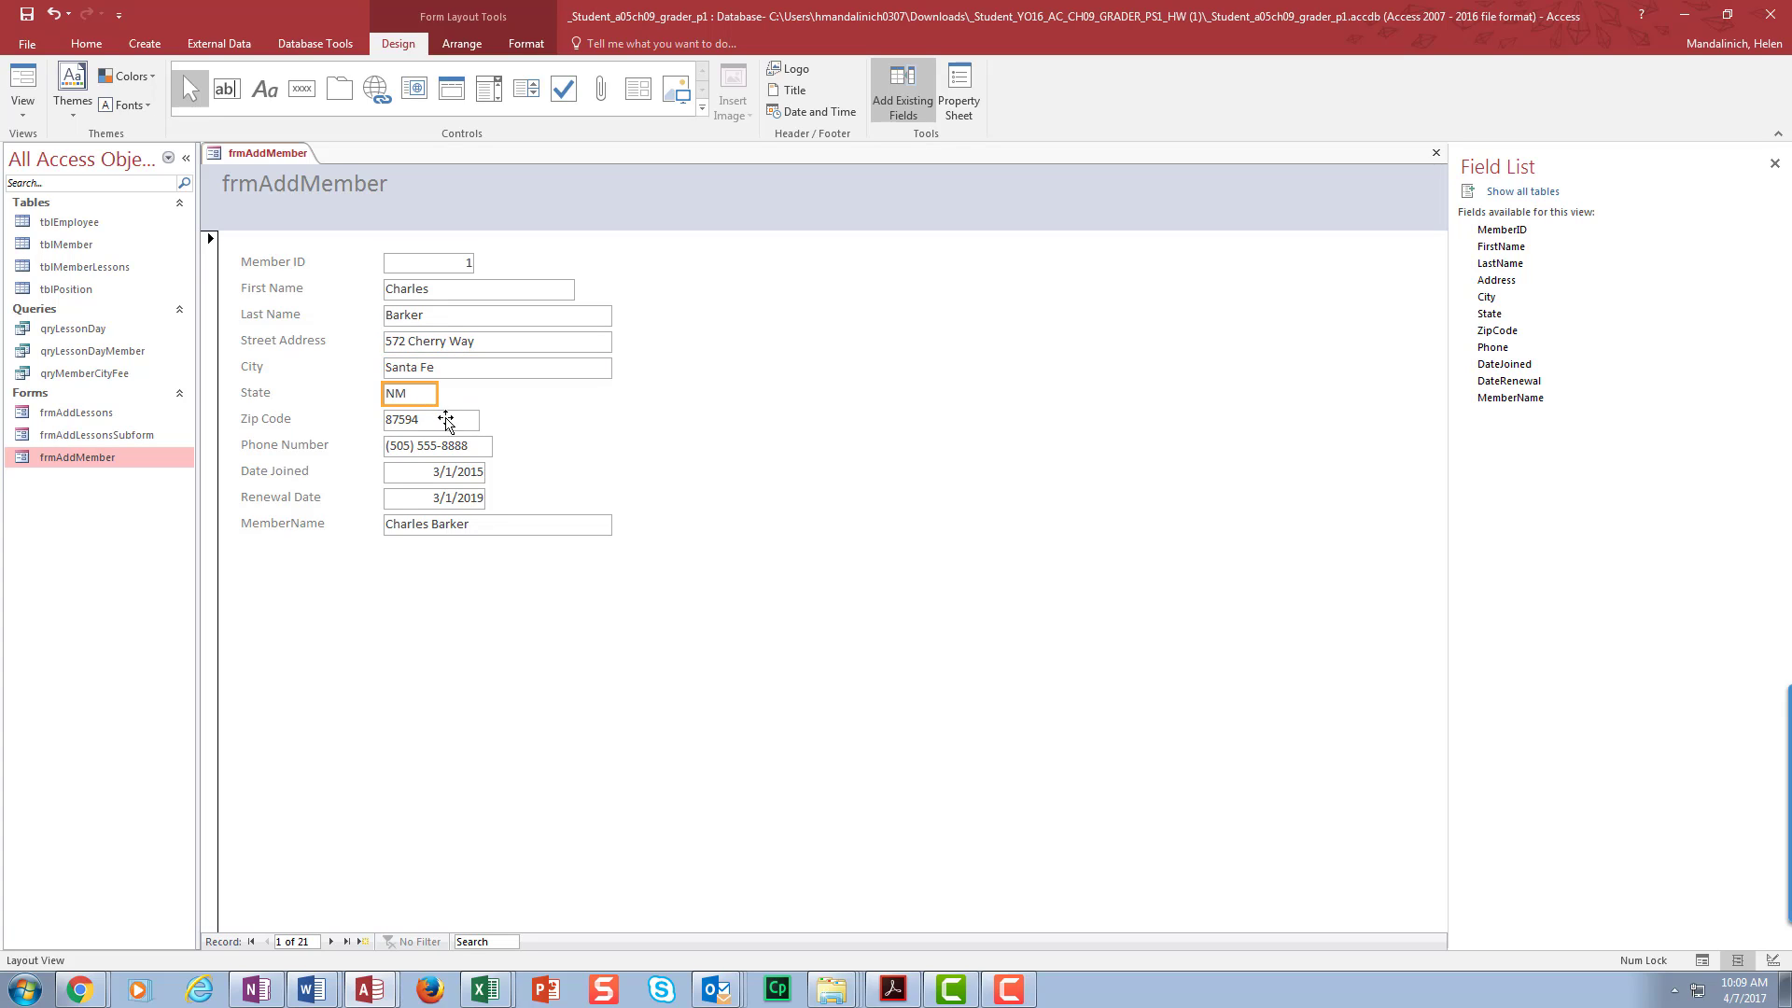
pyautogui.click(447, 421)
pyautogui.click(436, 448)
pyautogui.click(442, 474)
pyautogui.click(451, 500)
pyautogui.click(462, 522)
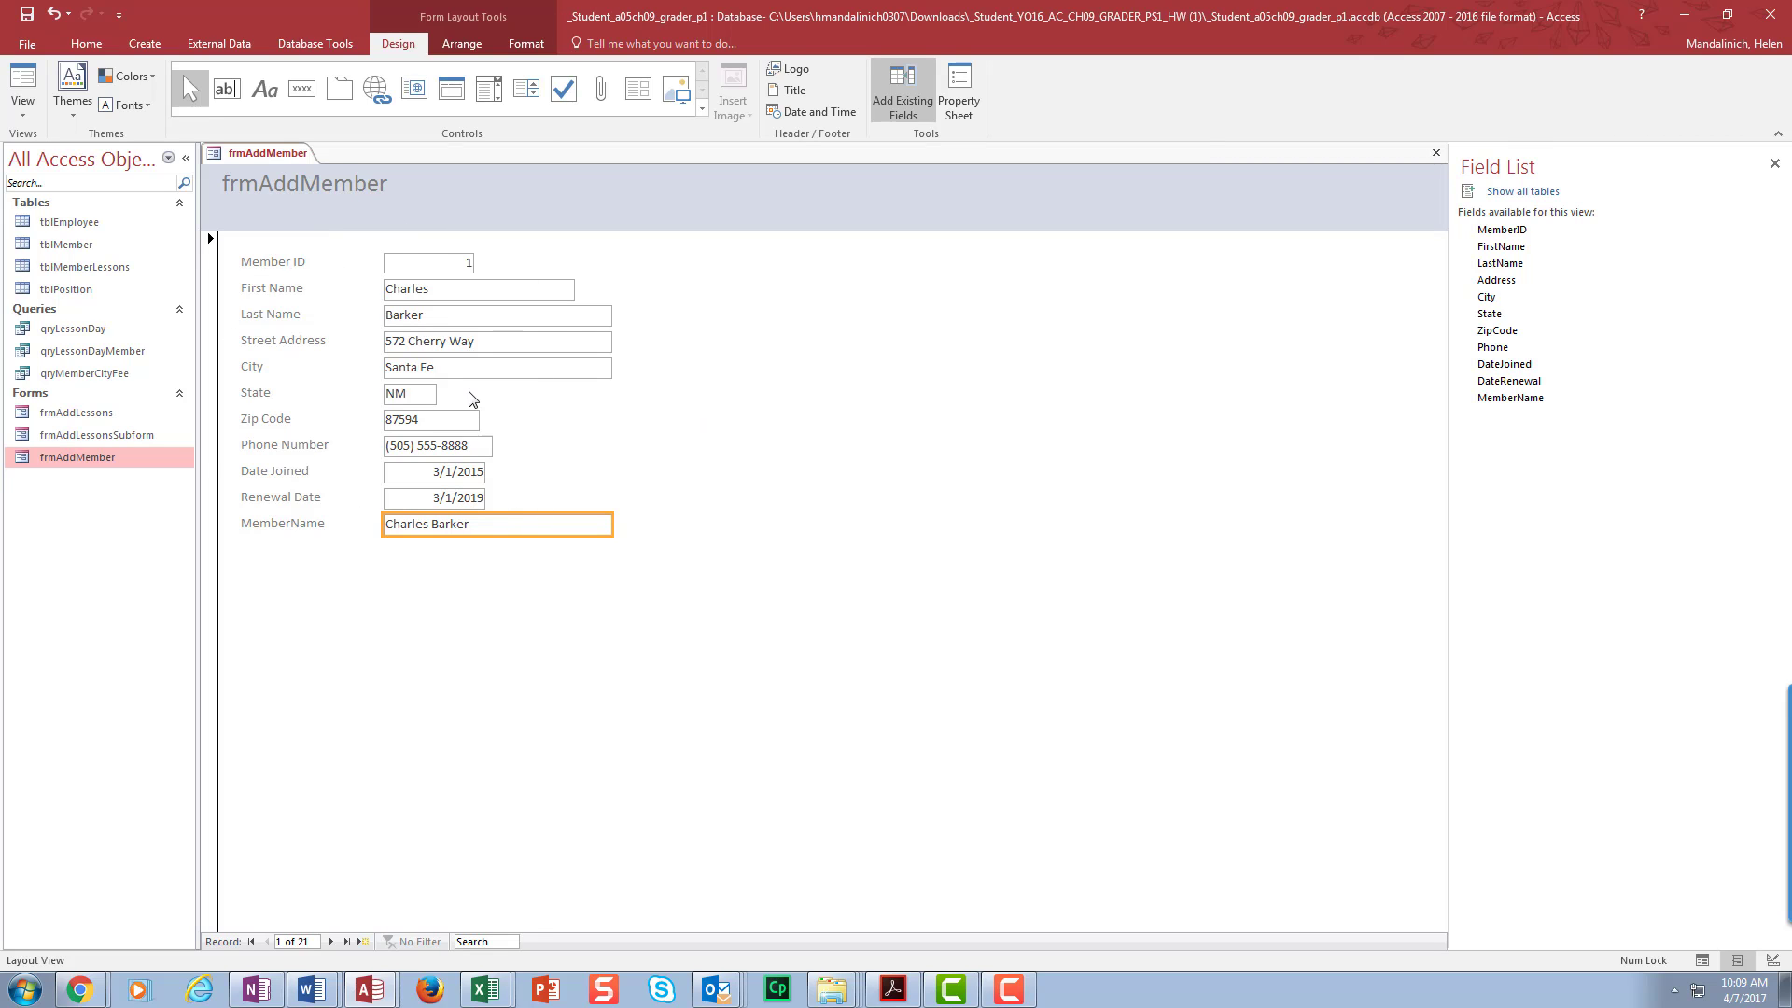
pyautogui.click(943, 79)
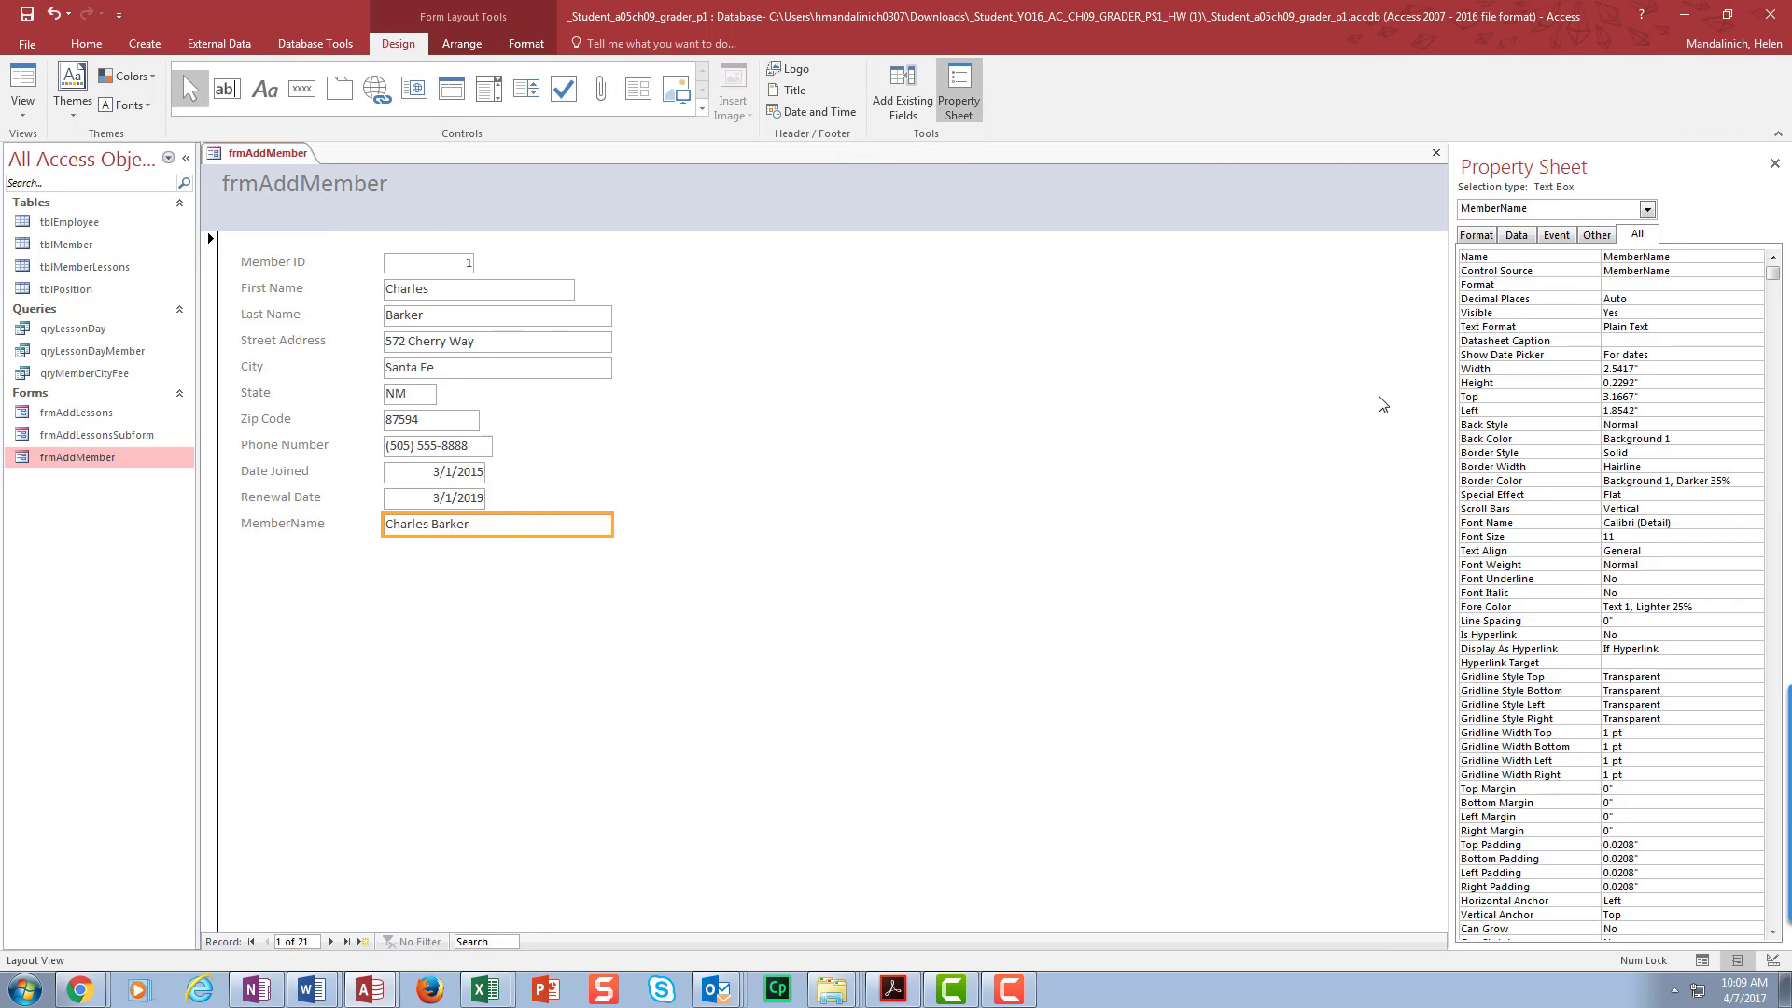
pyautogui.click(1648, 209)
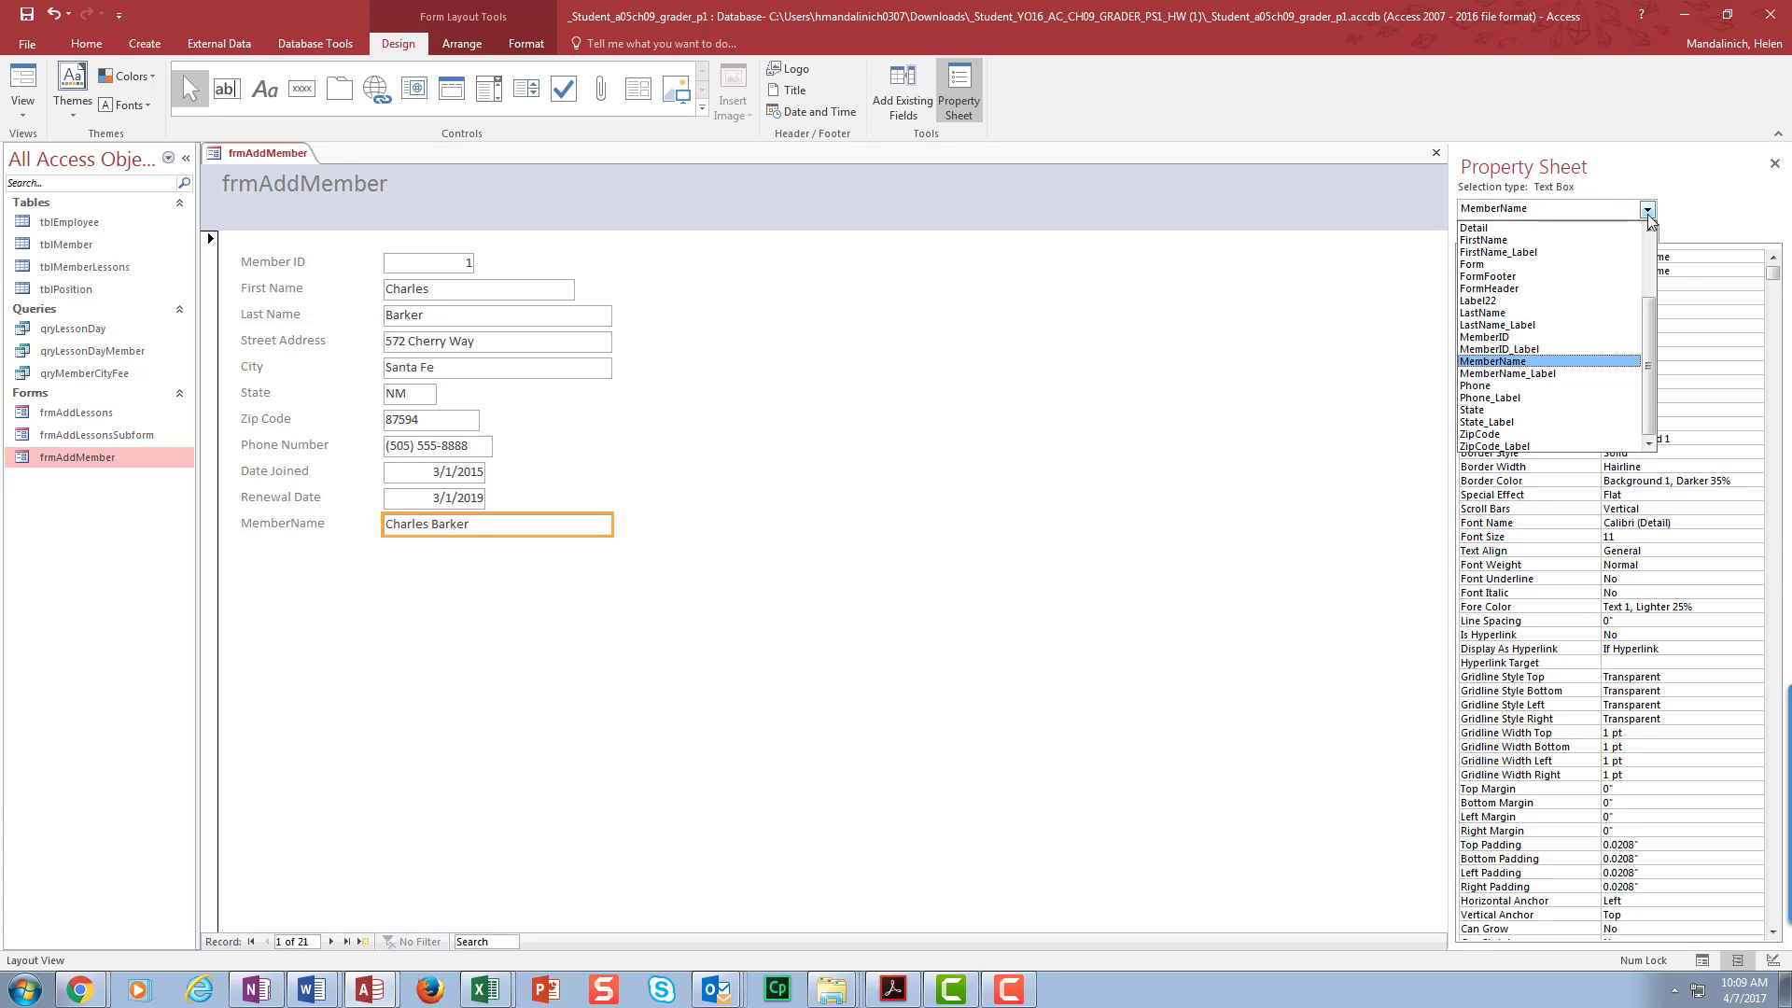
pyautogui.click(1605, 264)
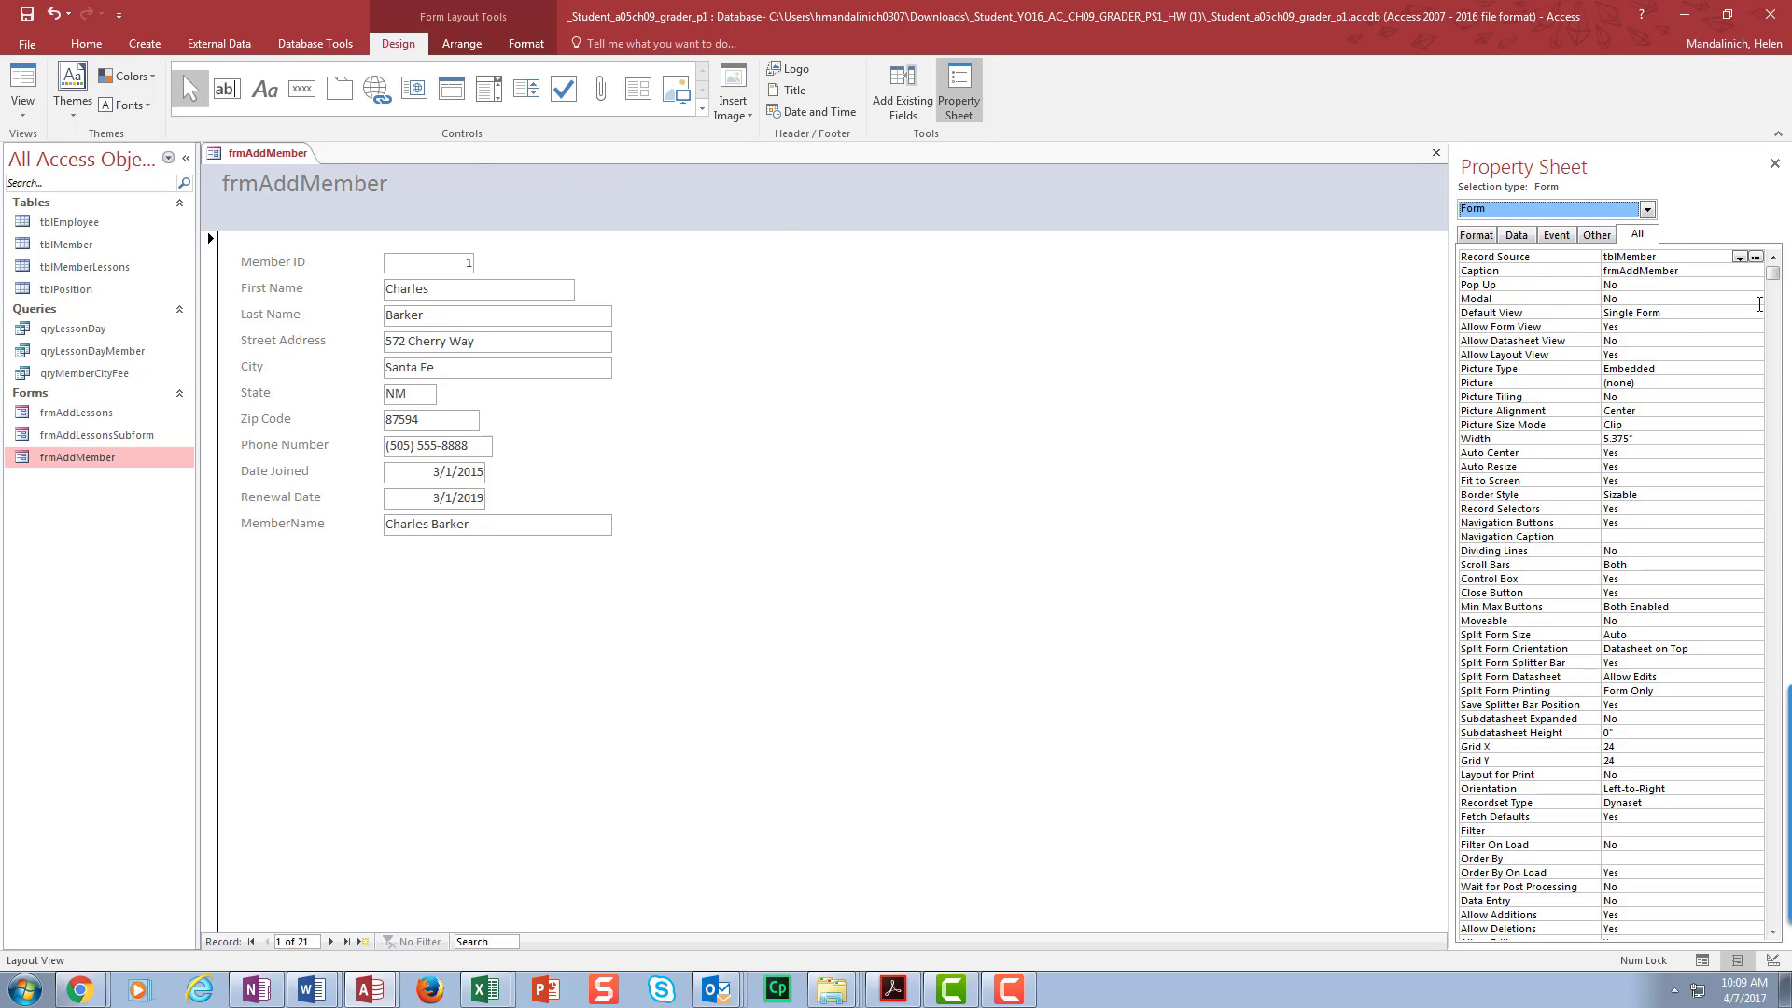
pyautogui.click(434, 271)
pyautogui.click(459, 292)
pyautogui.click(478, 318)
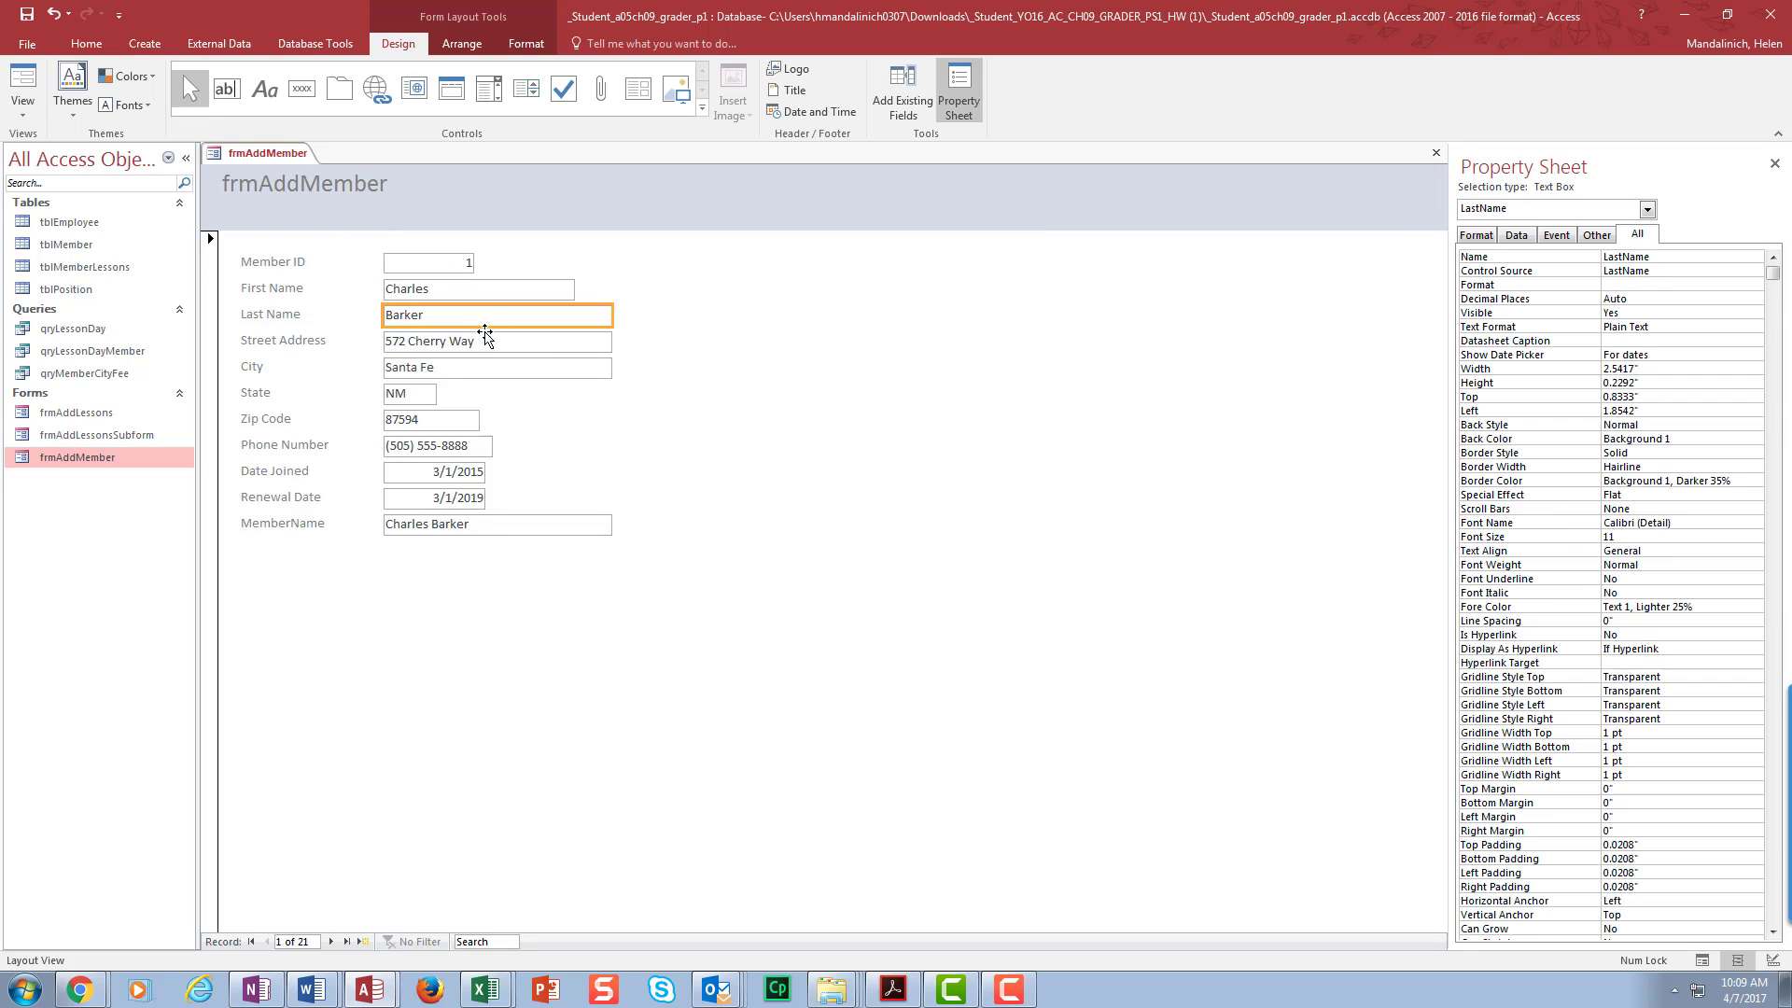
pyautogui.click(490, 343)
pyautogui.click(474, 369)
pyautogui.click(412, 395)
pyautogui.click(451, 422)
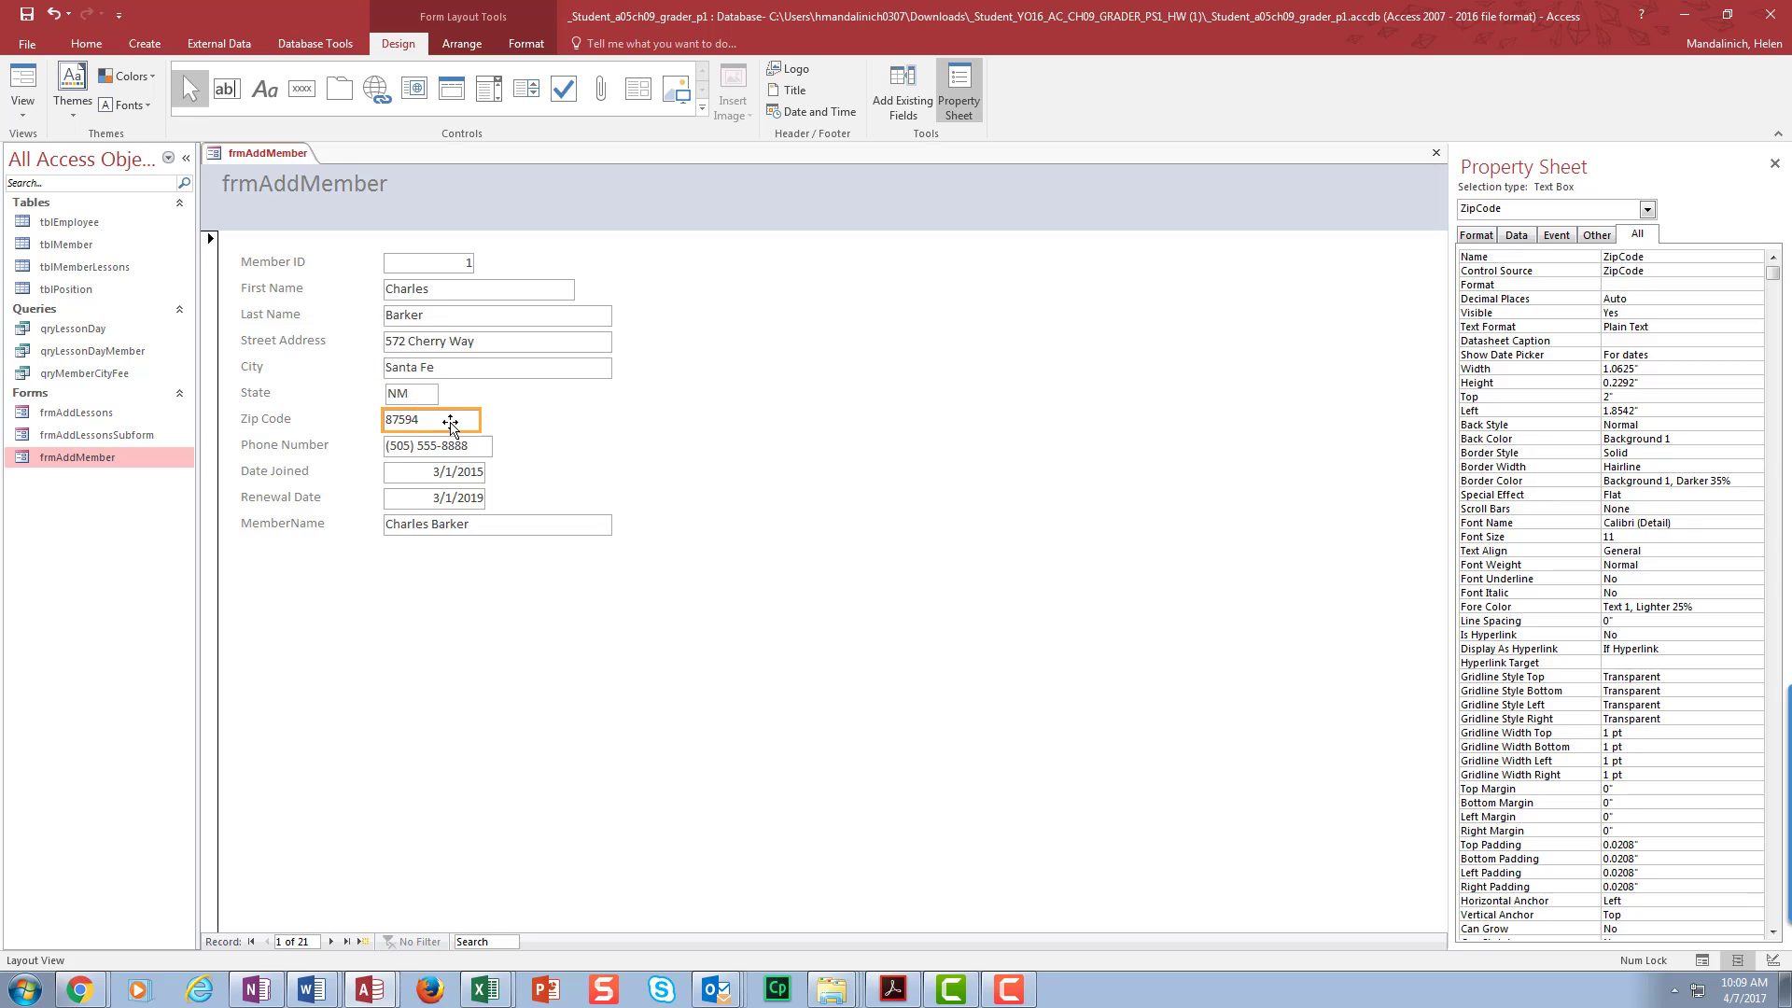
pyautogui.click(383, 390)
pyautogui.hotkey('ctrl', 'z')
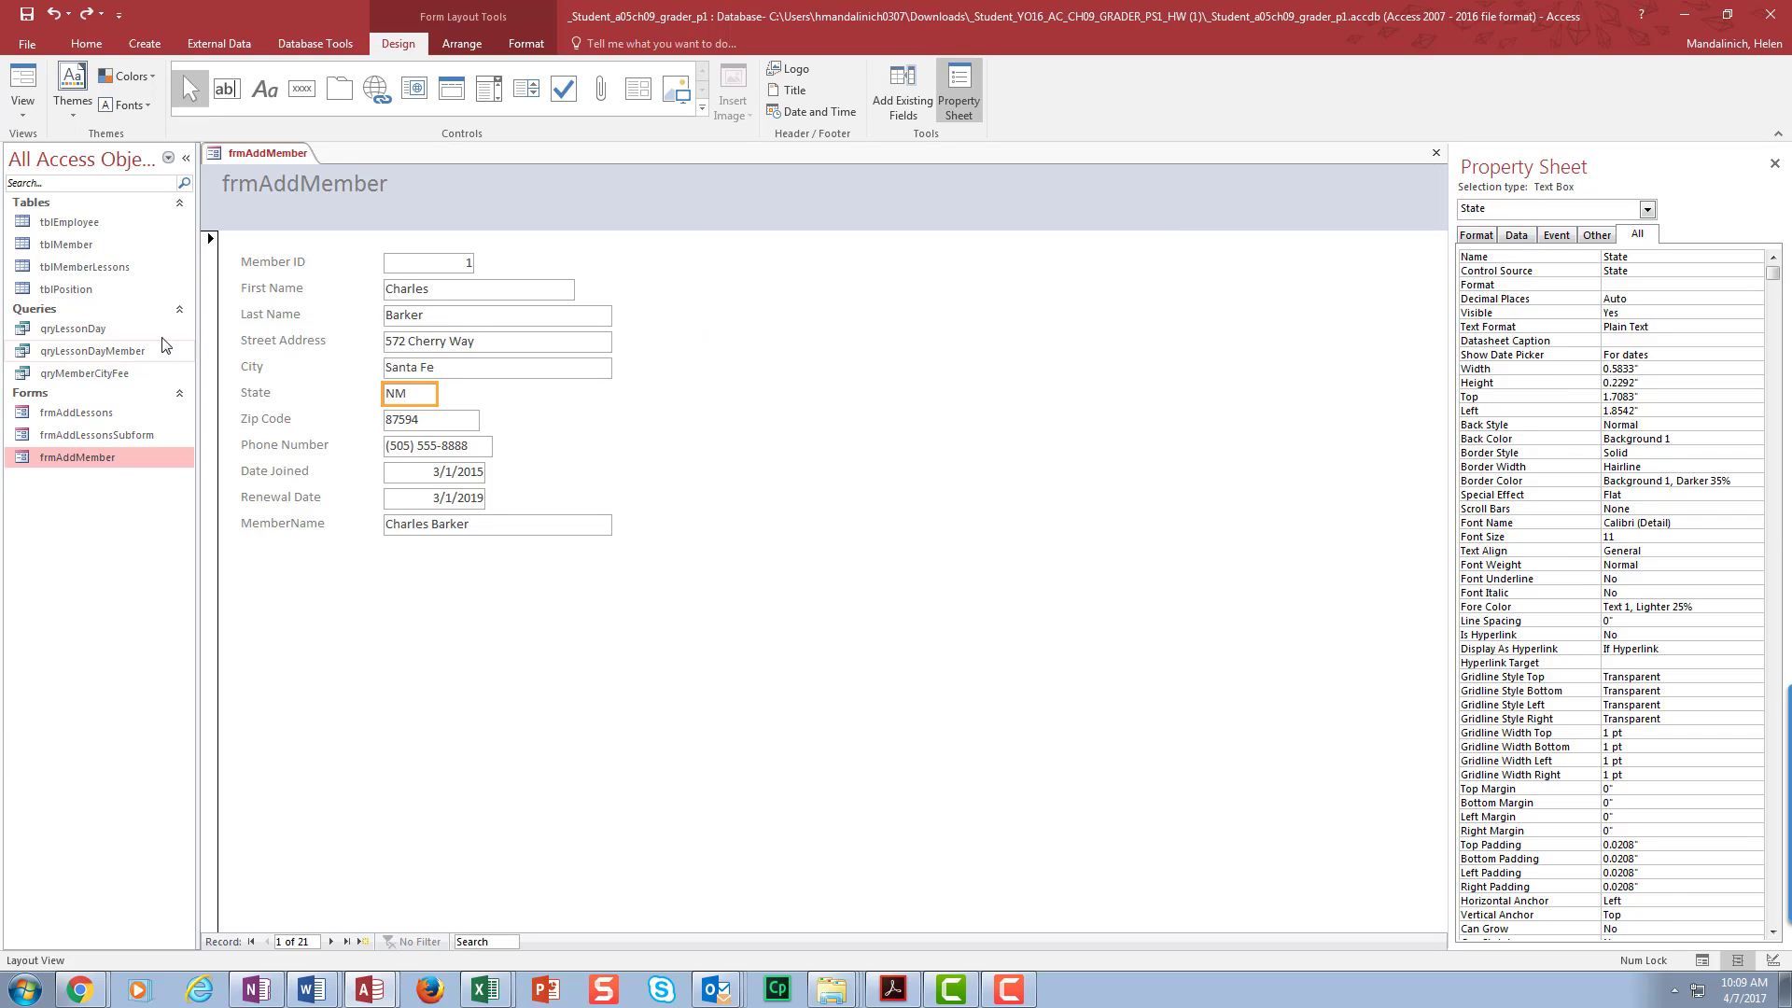
pyautogui.click(279, 267)
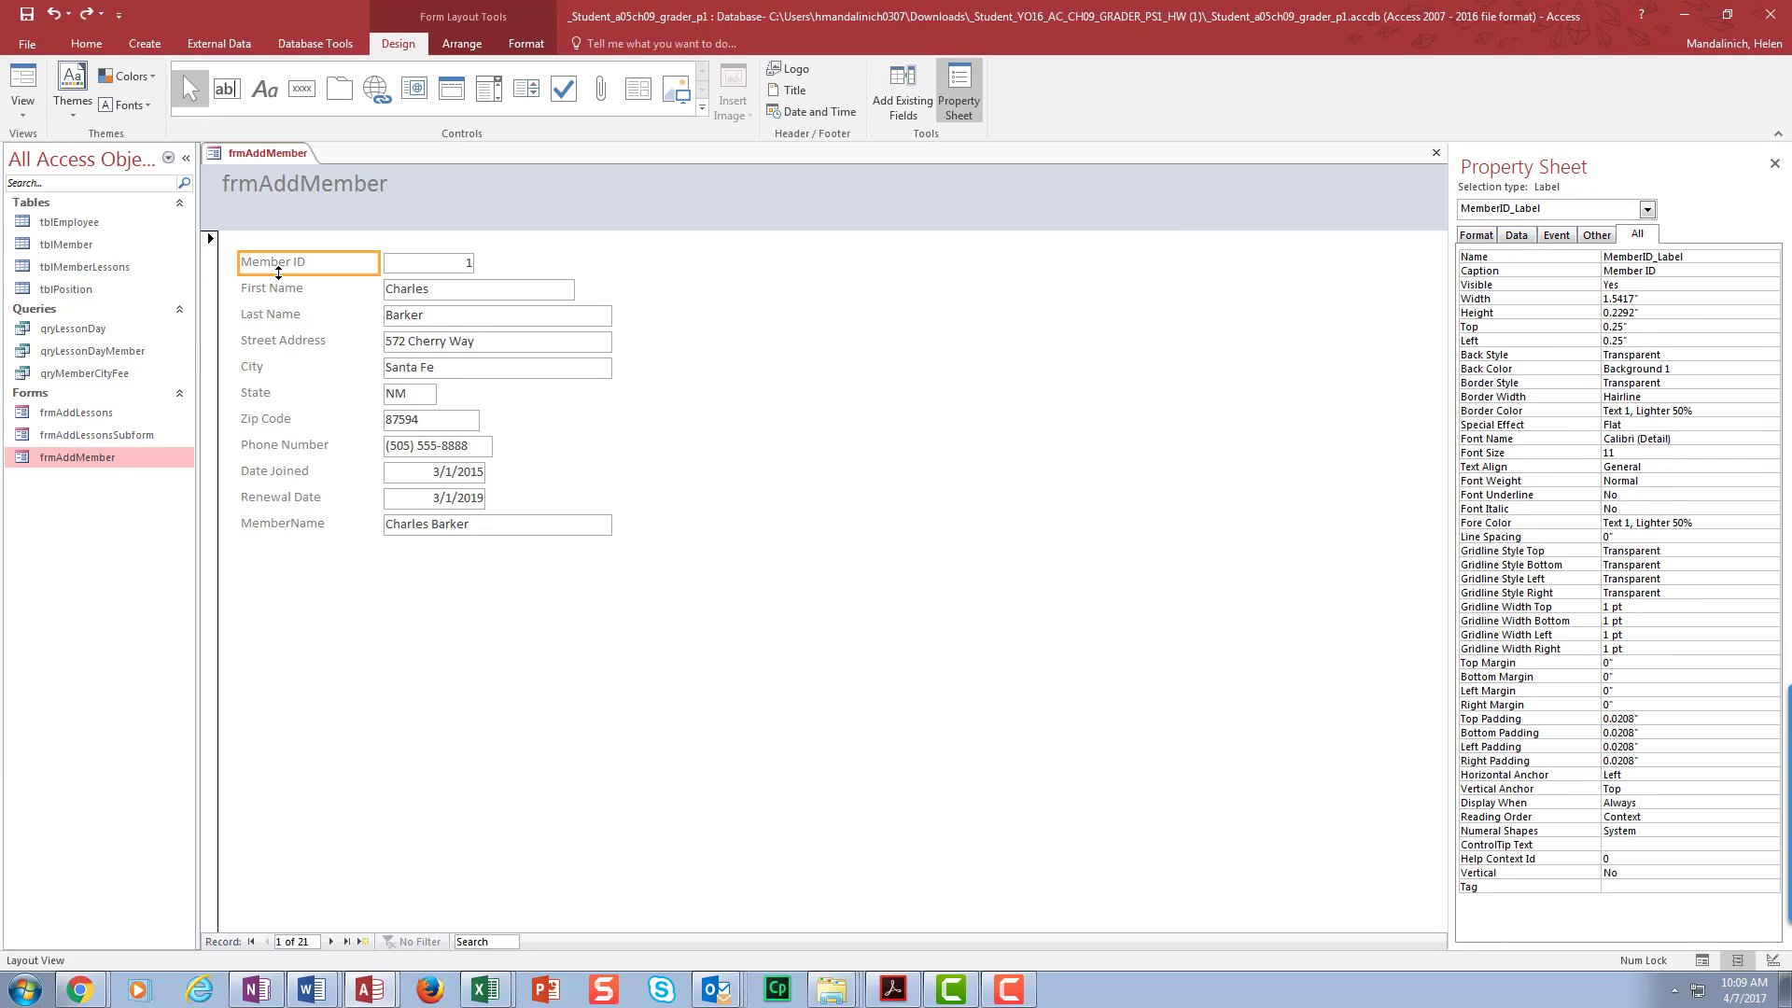
pyautogui.click(274, 290)
pyautogui.click(278, 318)
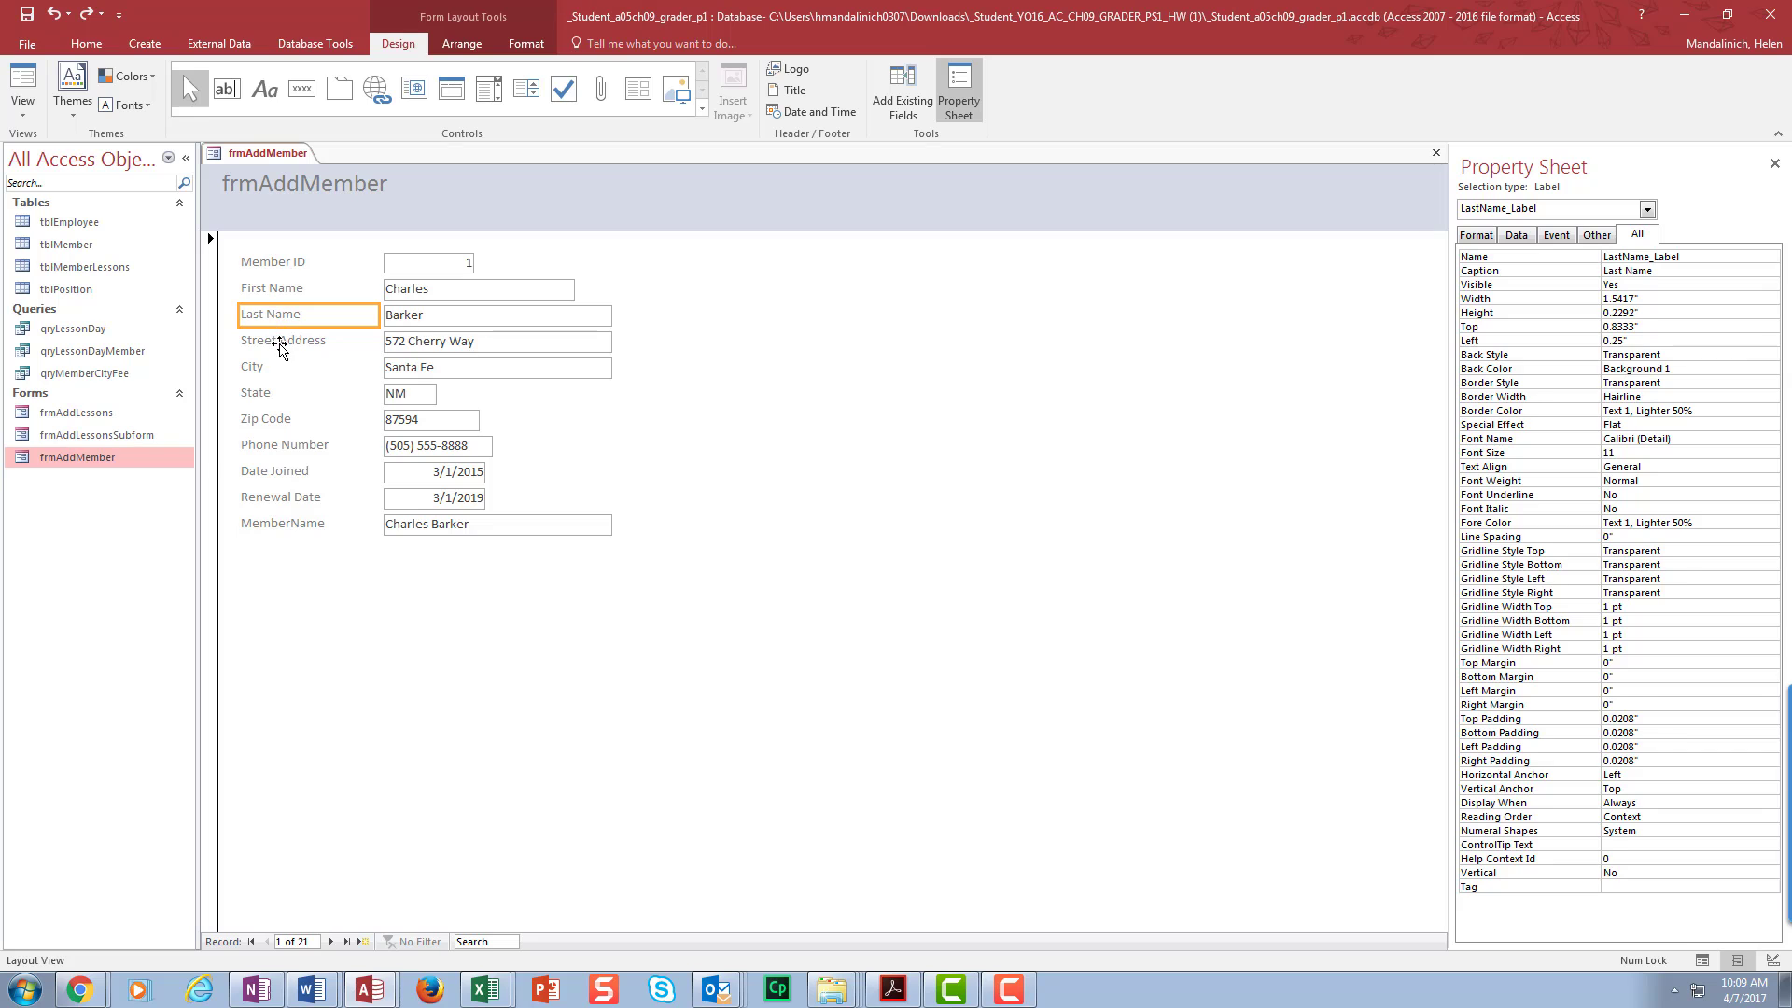
pyautogui.click(279, 345)
pyautogui.click(270, 372)
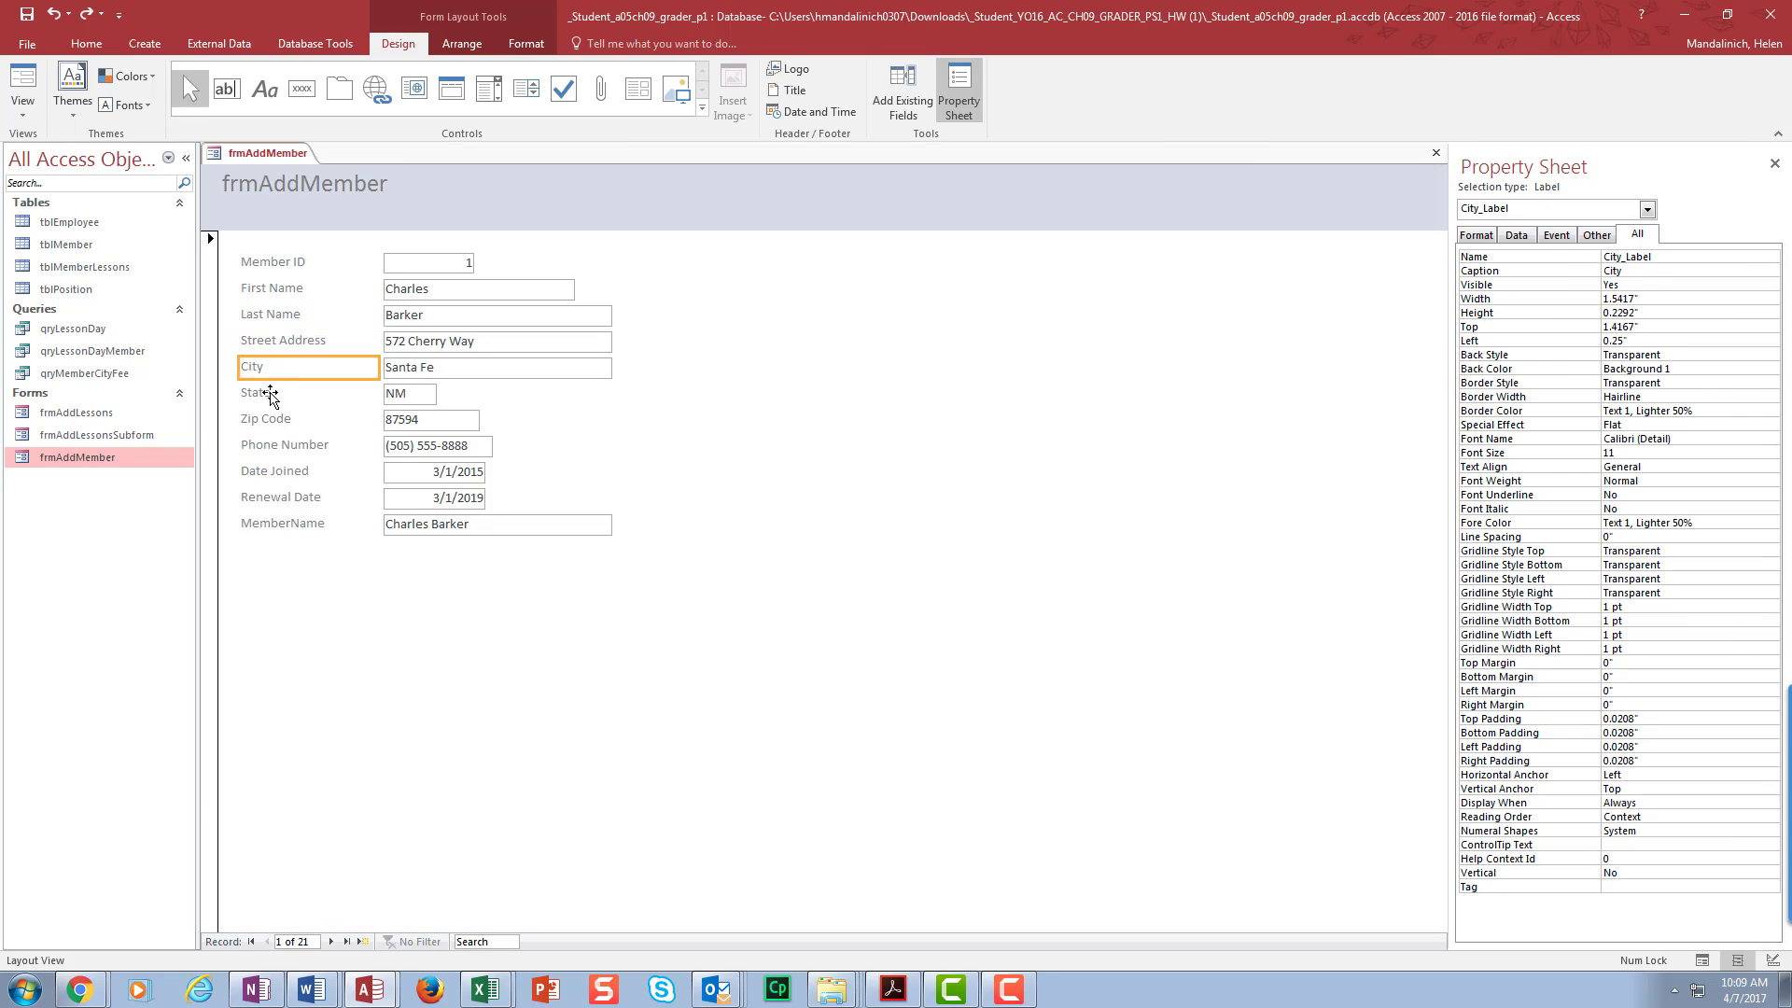
pyautogui.click(270, 393)
pyautogui.click(270, 419)
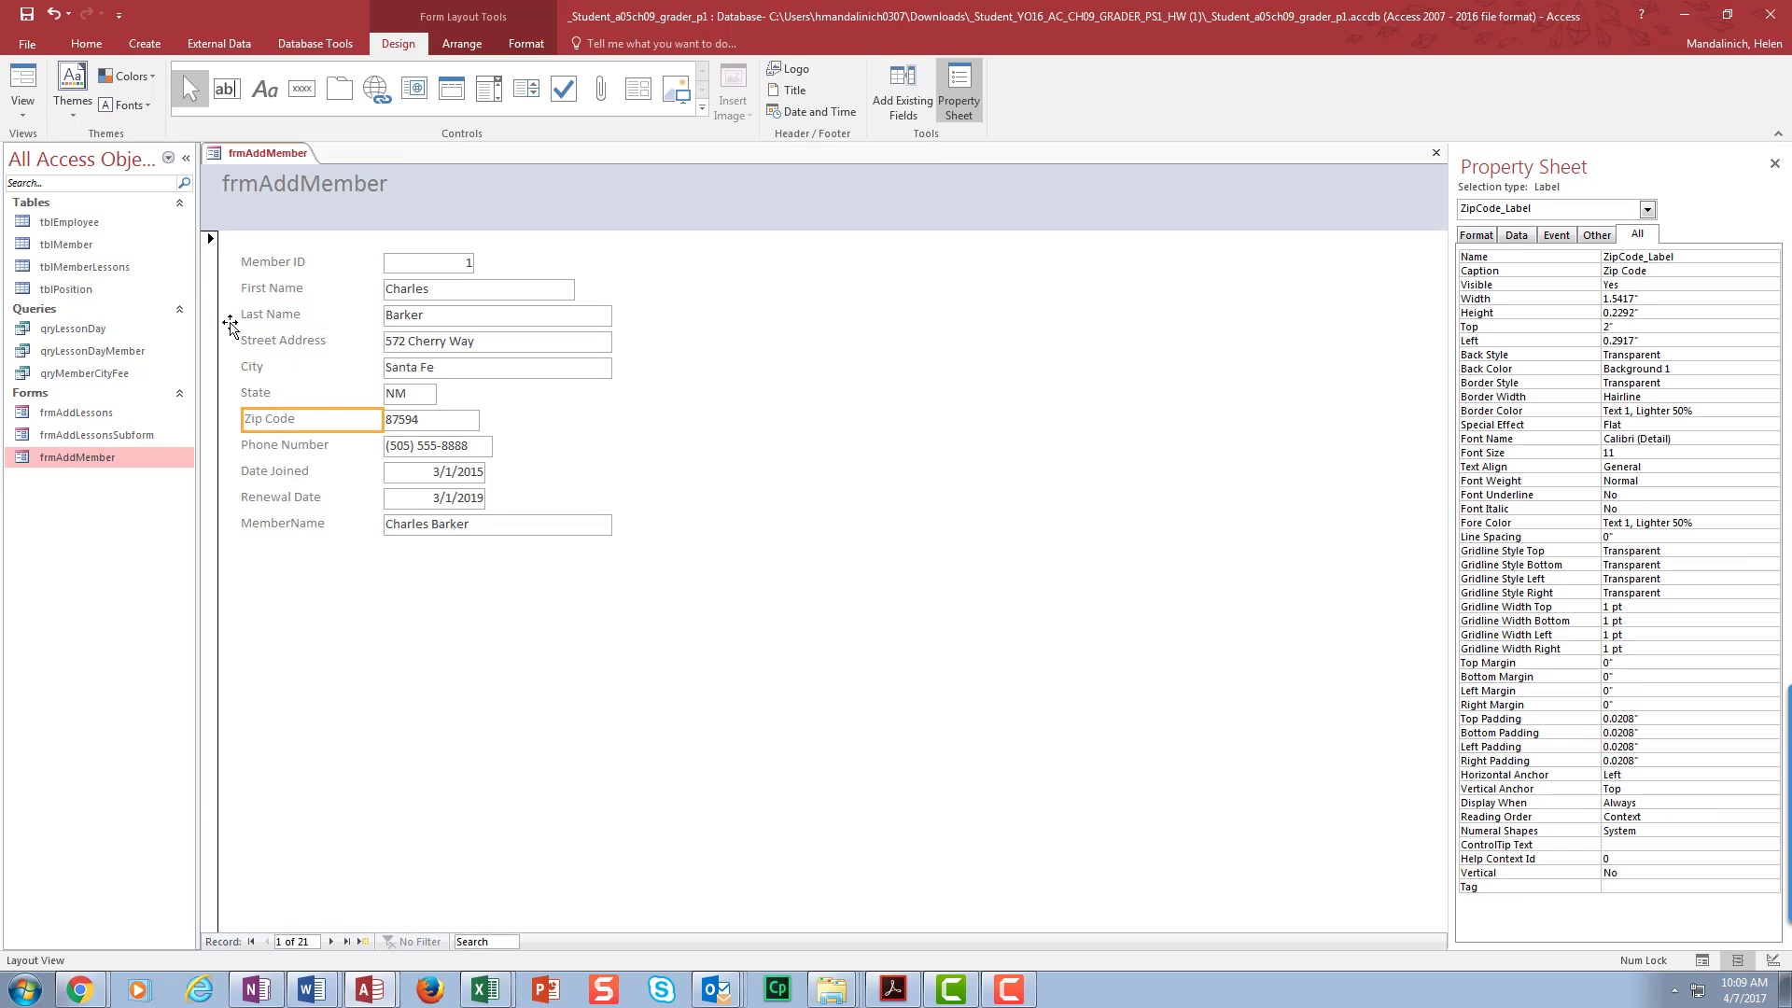
pyautogui.click(53, 13)
# - Select the First Name box and place a new text box beside it
pyautogui.click(455, 291)
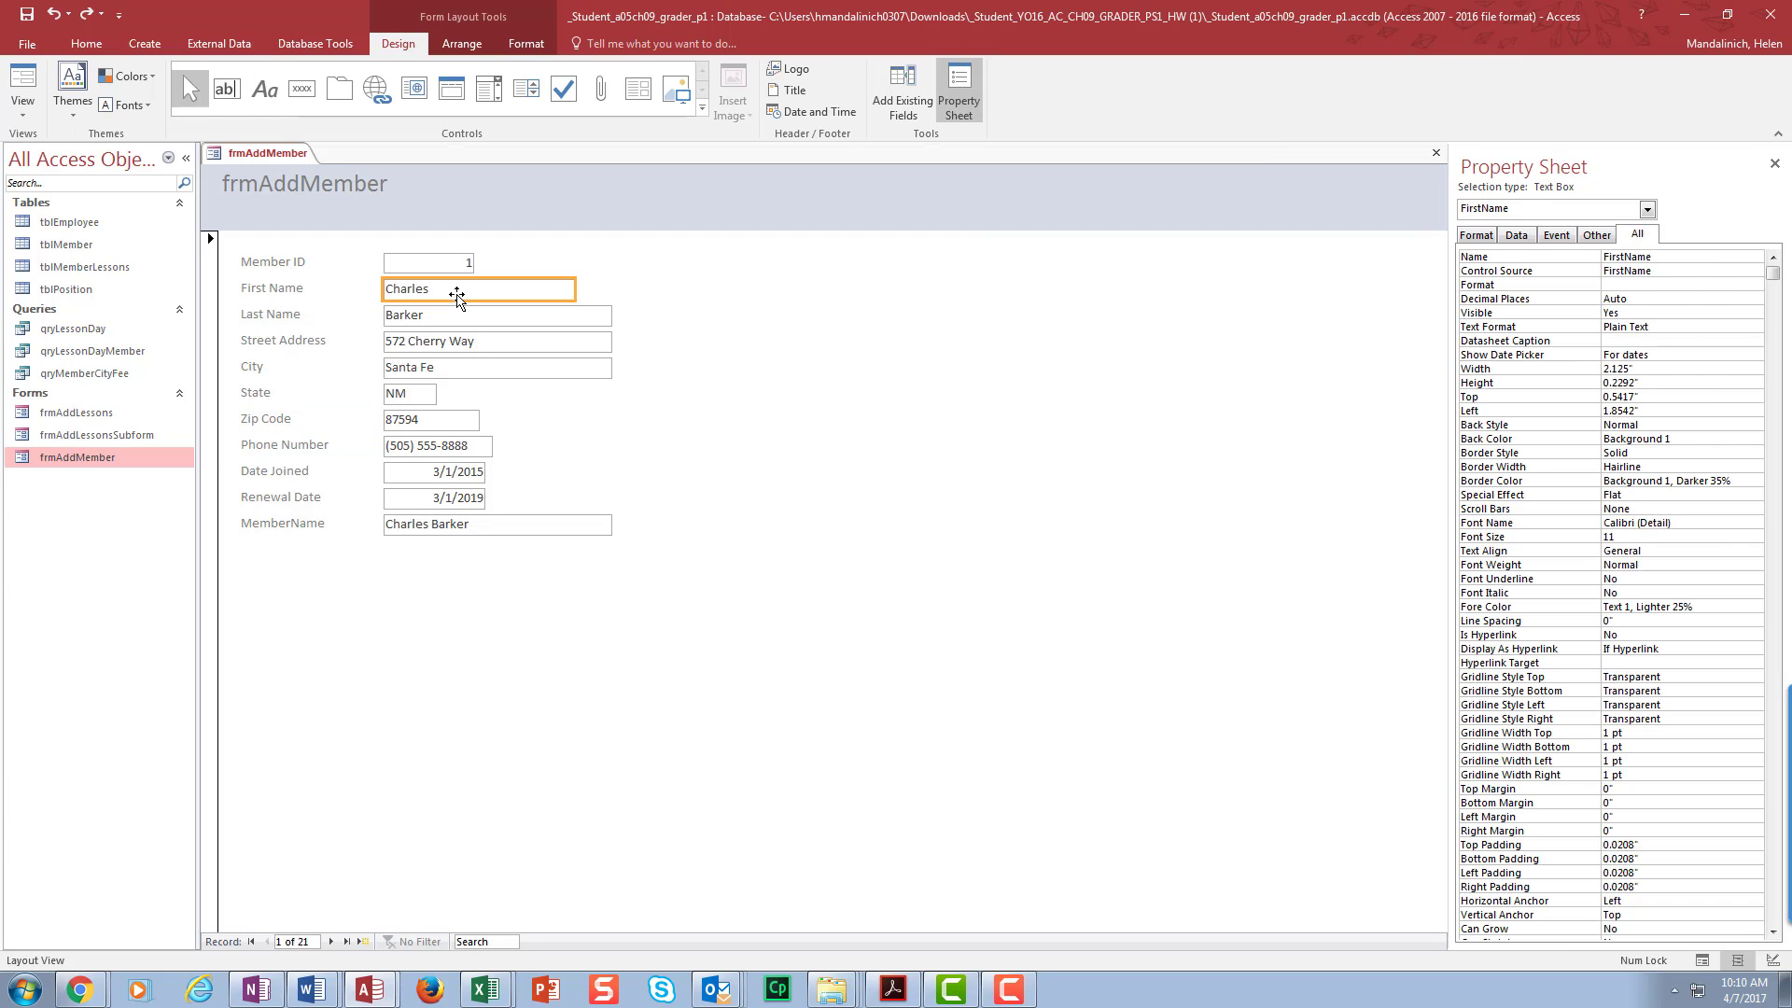
pyautogui.click(232, 89)
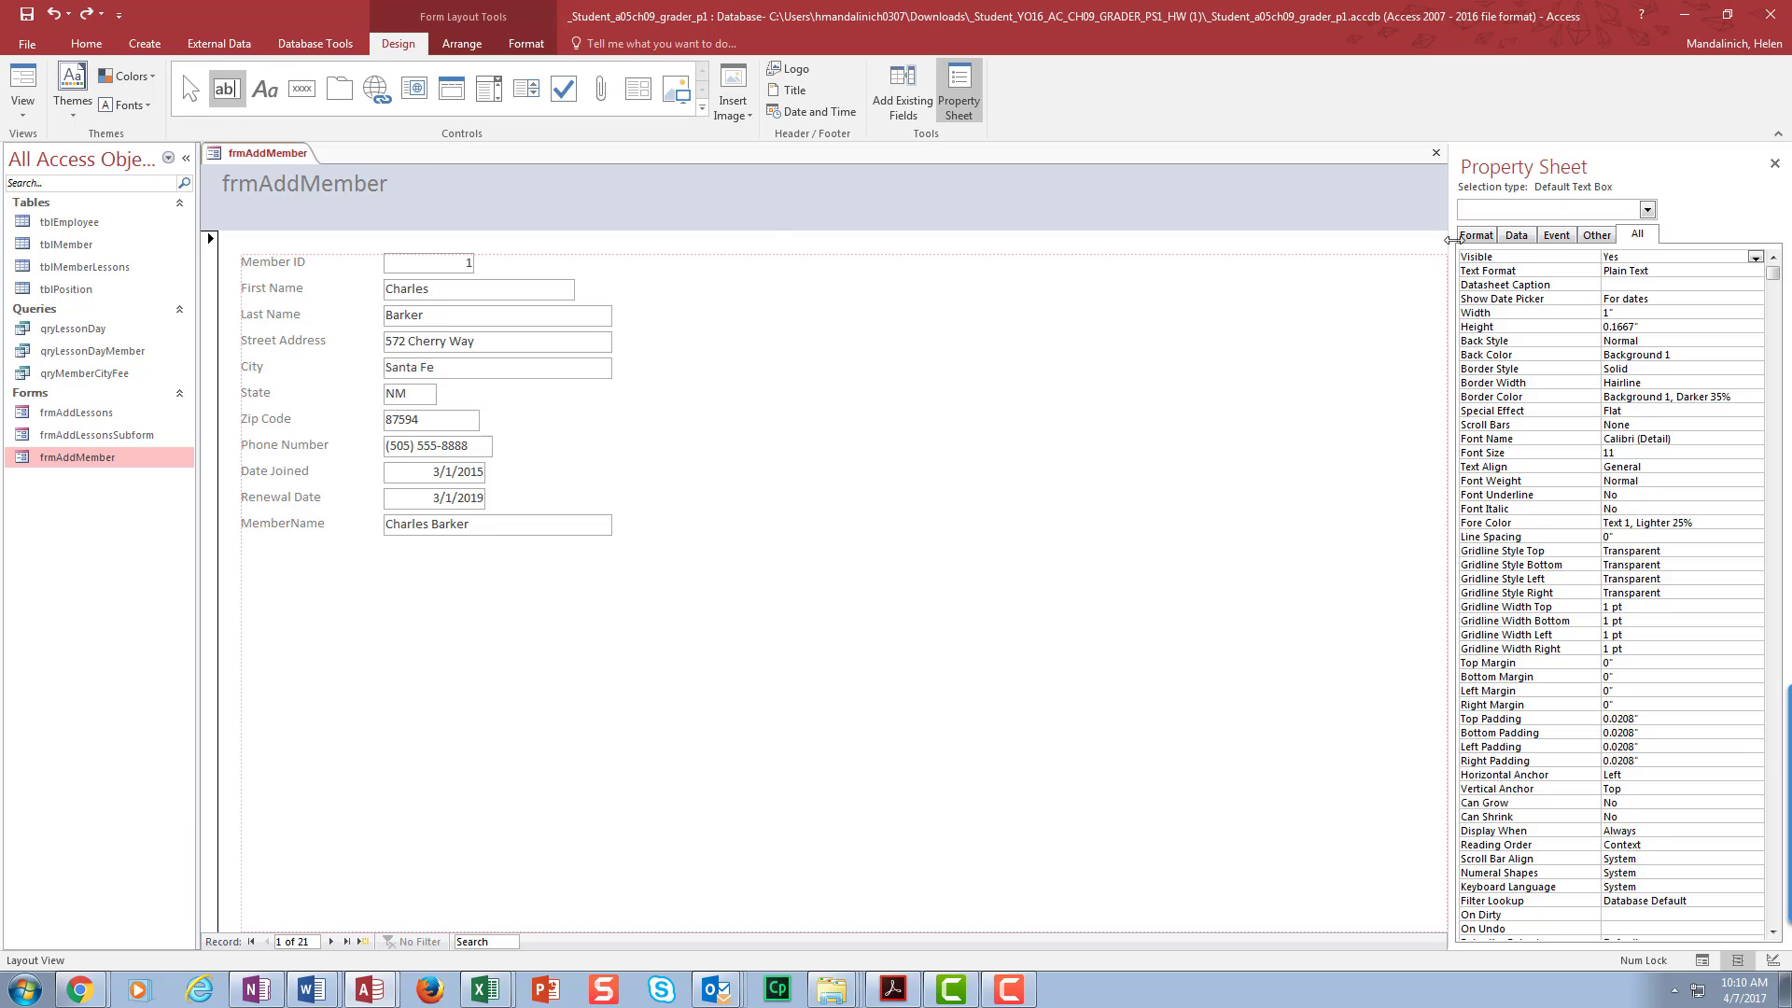
pyautogui.click(584, 291)
pyautogui.click(513, 290)
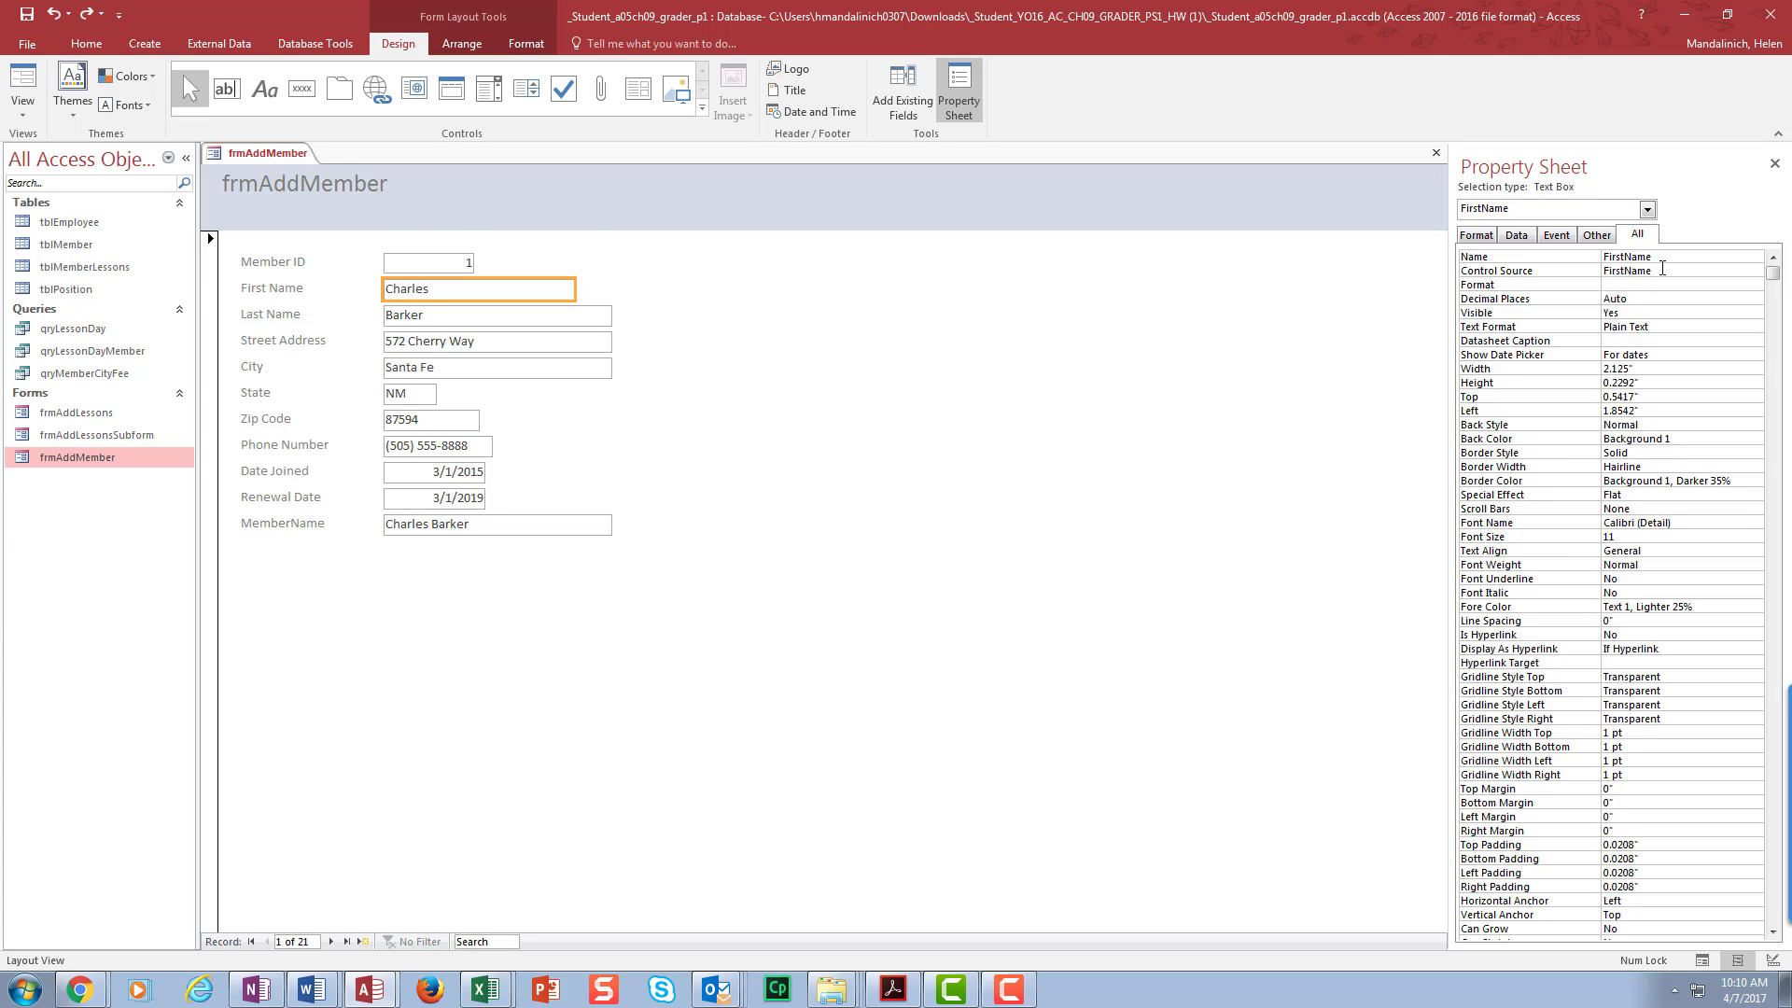
# - Advance to record 4 of 21 and select the First Name label
pyautogui.click(331, 941)
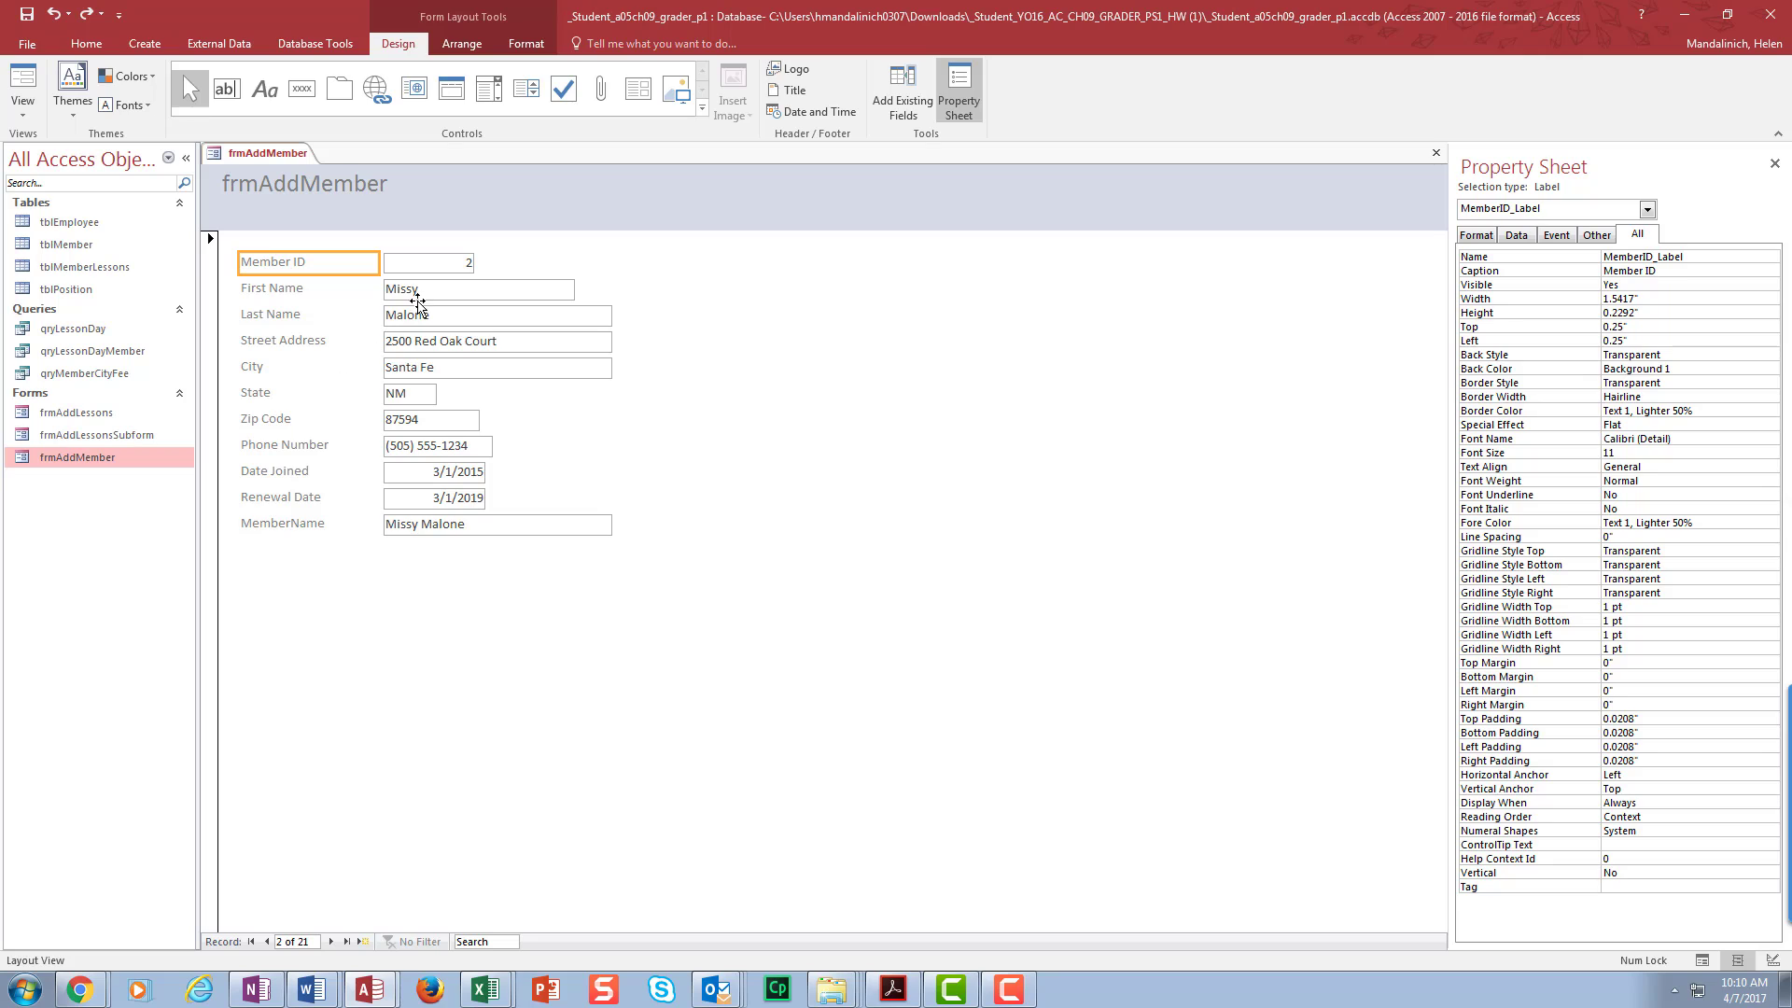
pyautogui.click(332, 942)
pyautogui.click(333, 942)
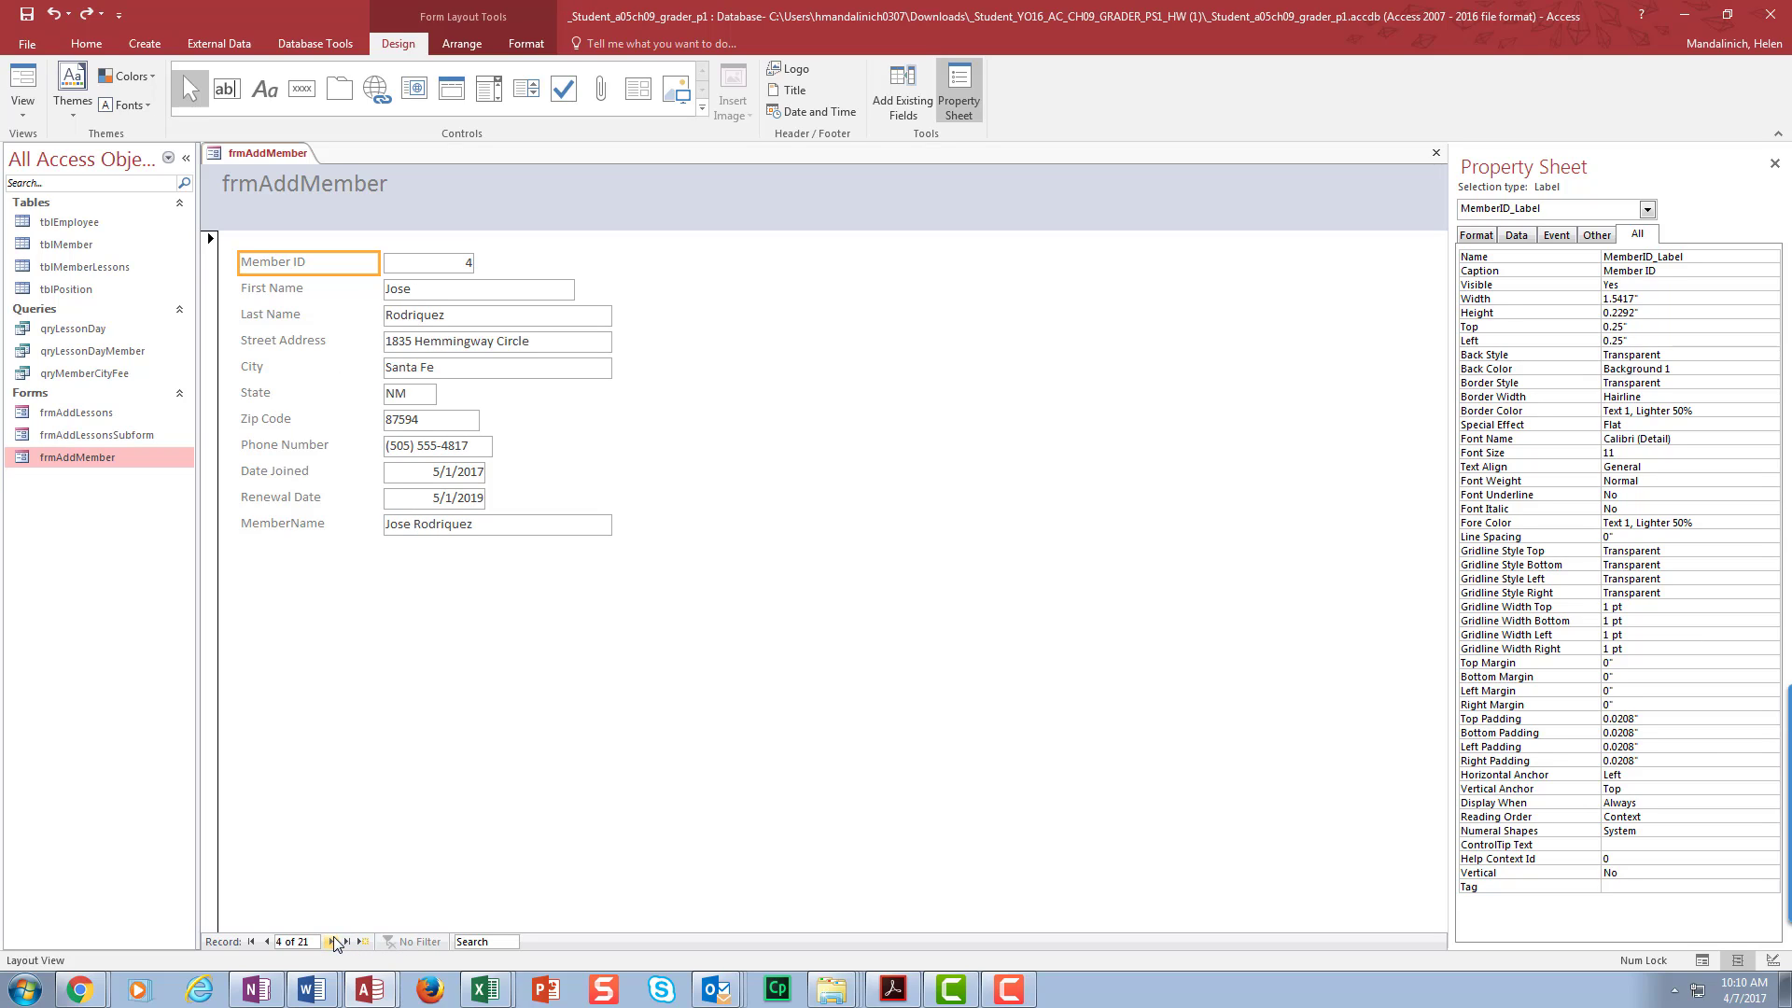
pyautogui.click(285, 295)
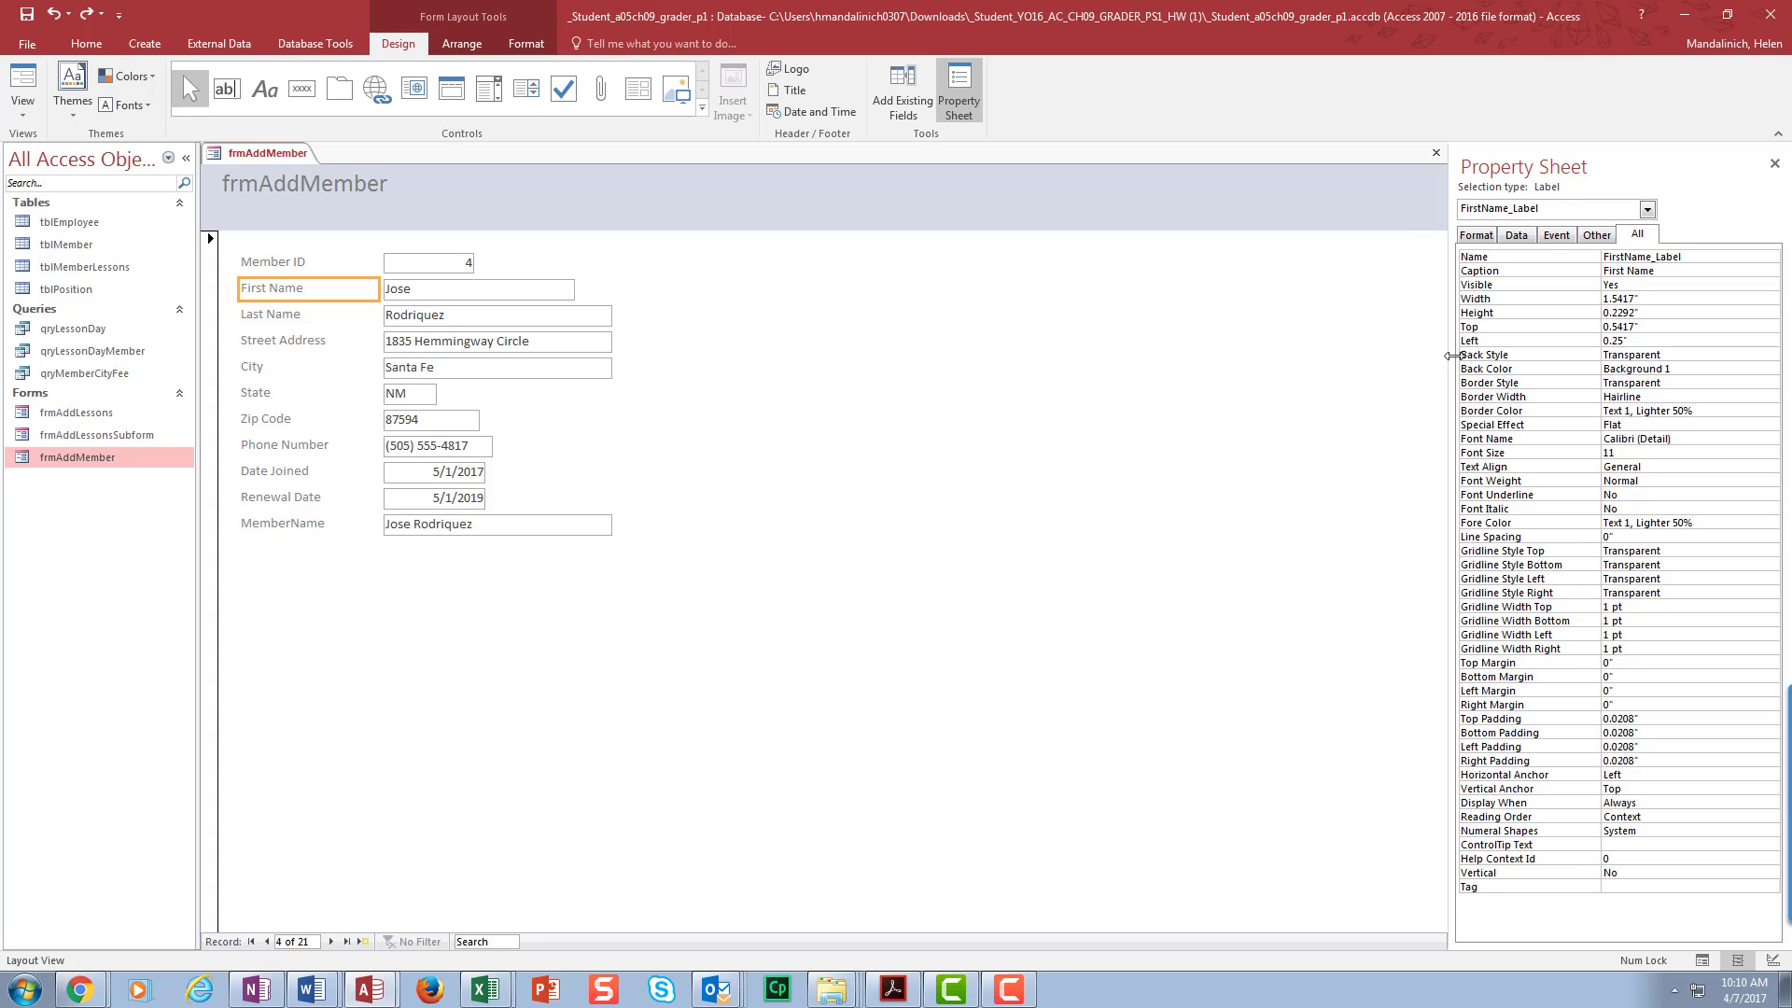
# - Drag the Property Sheet wider and show the City text box's properties
pyautogui.moveTo(1452, 358); pyautogui.dragTo(883, 376)
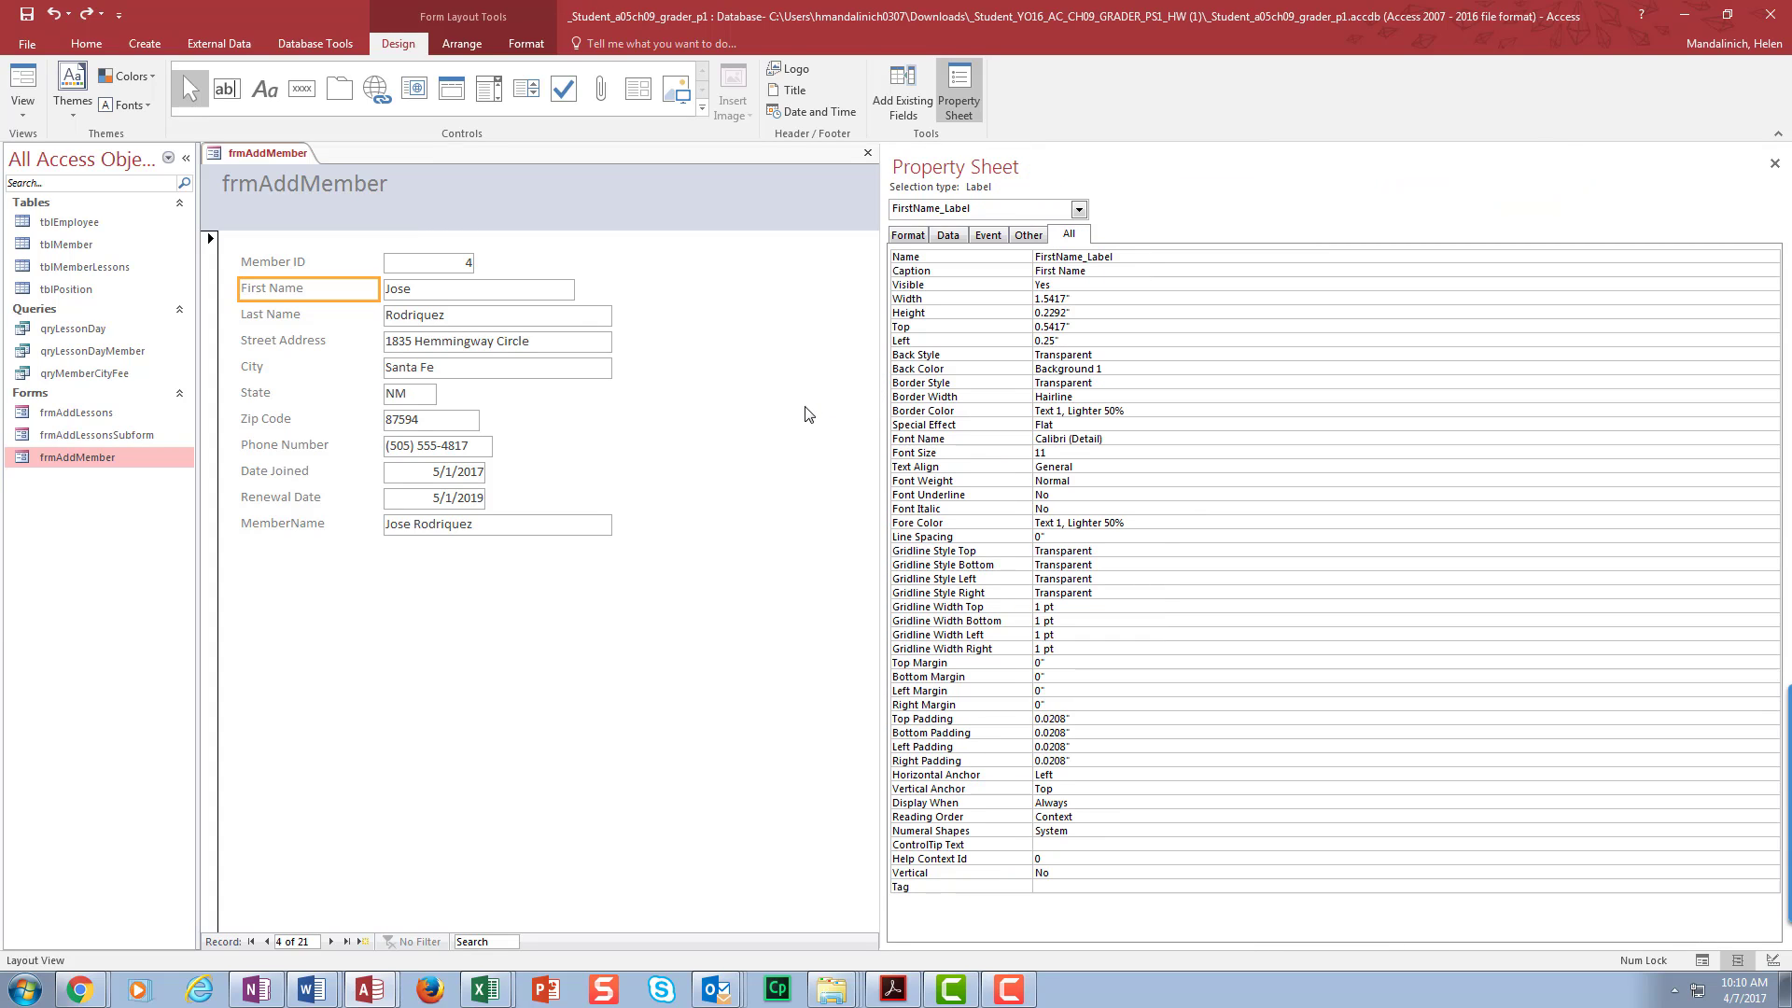
pyautogui.click(433, 371)
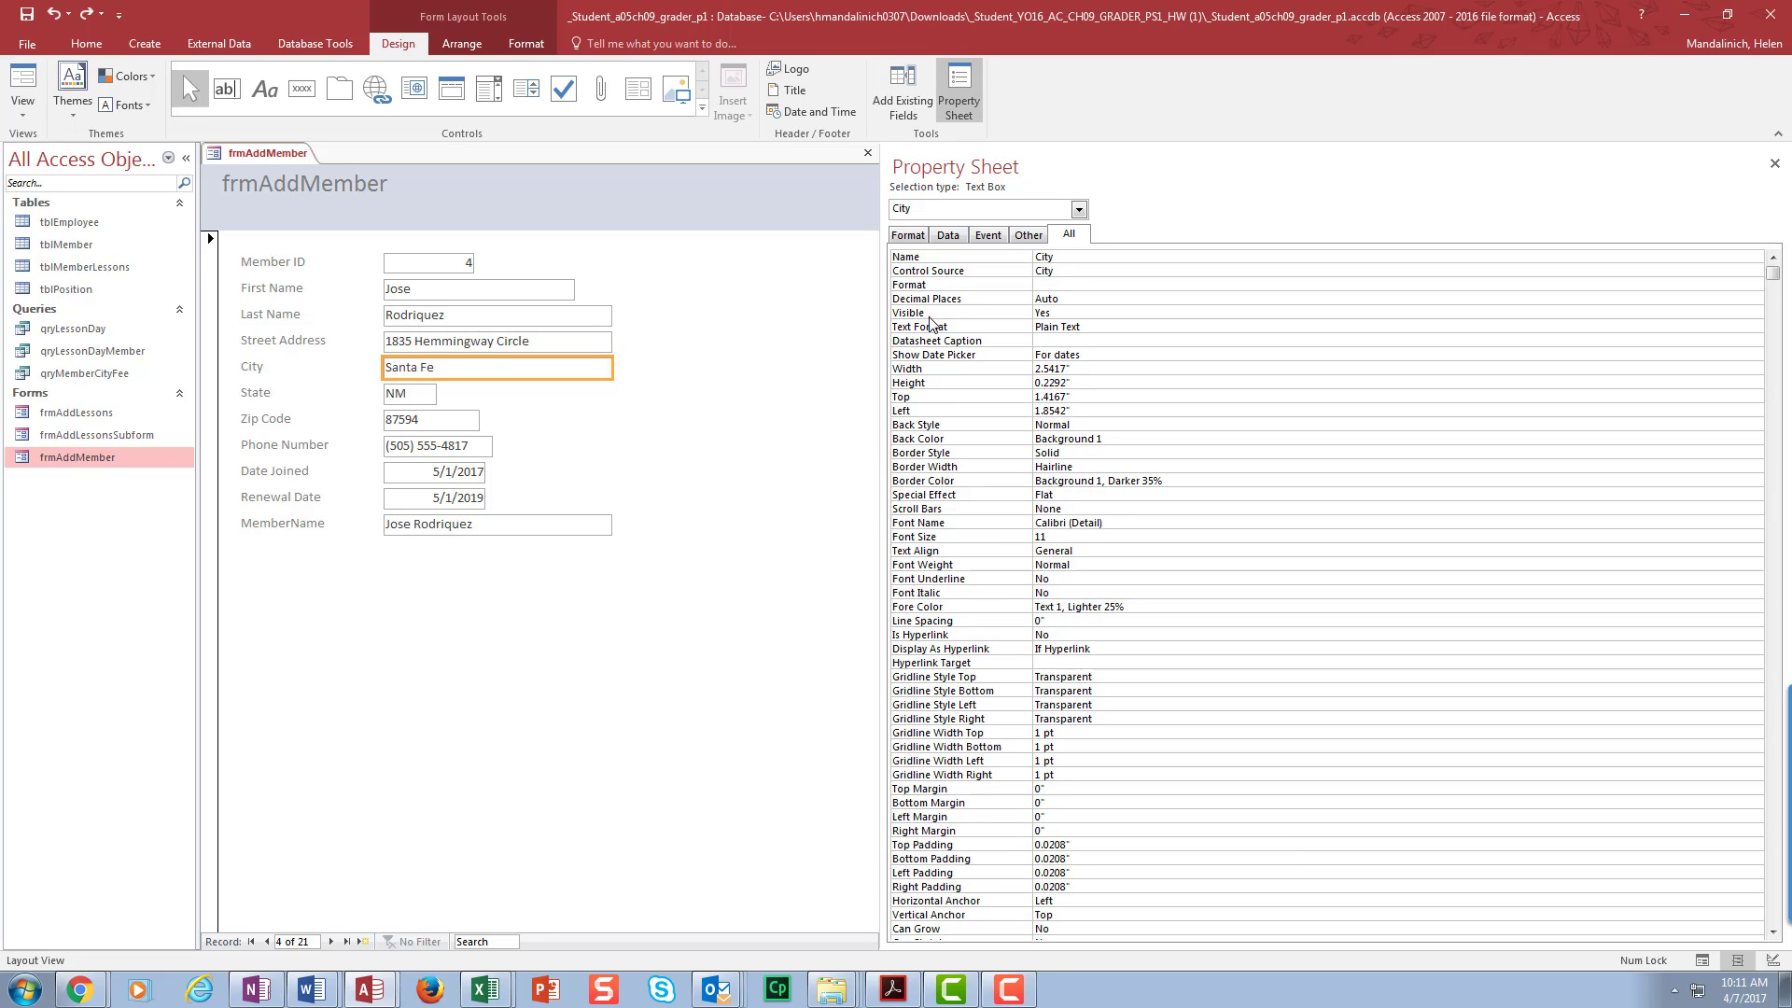
# - On the Data tab, give the City box a Default Value of Santa Fe
pyautogui.click(948, 236)
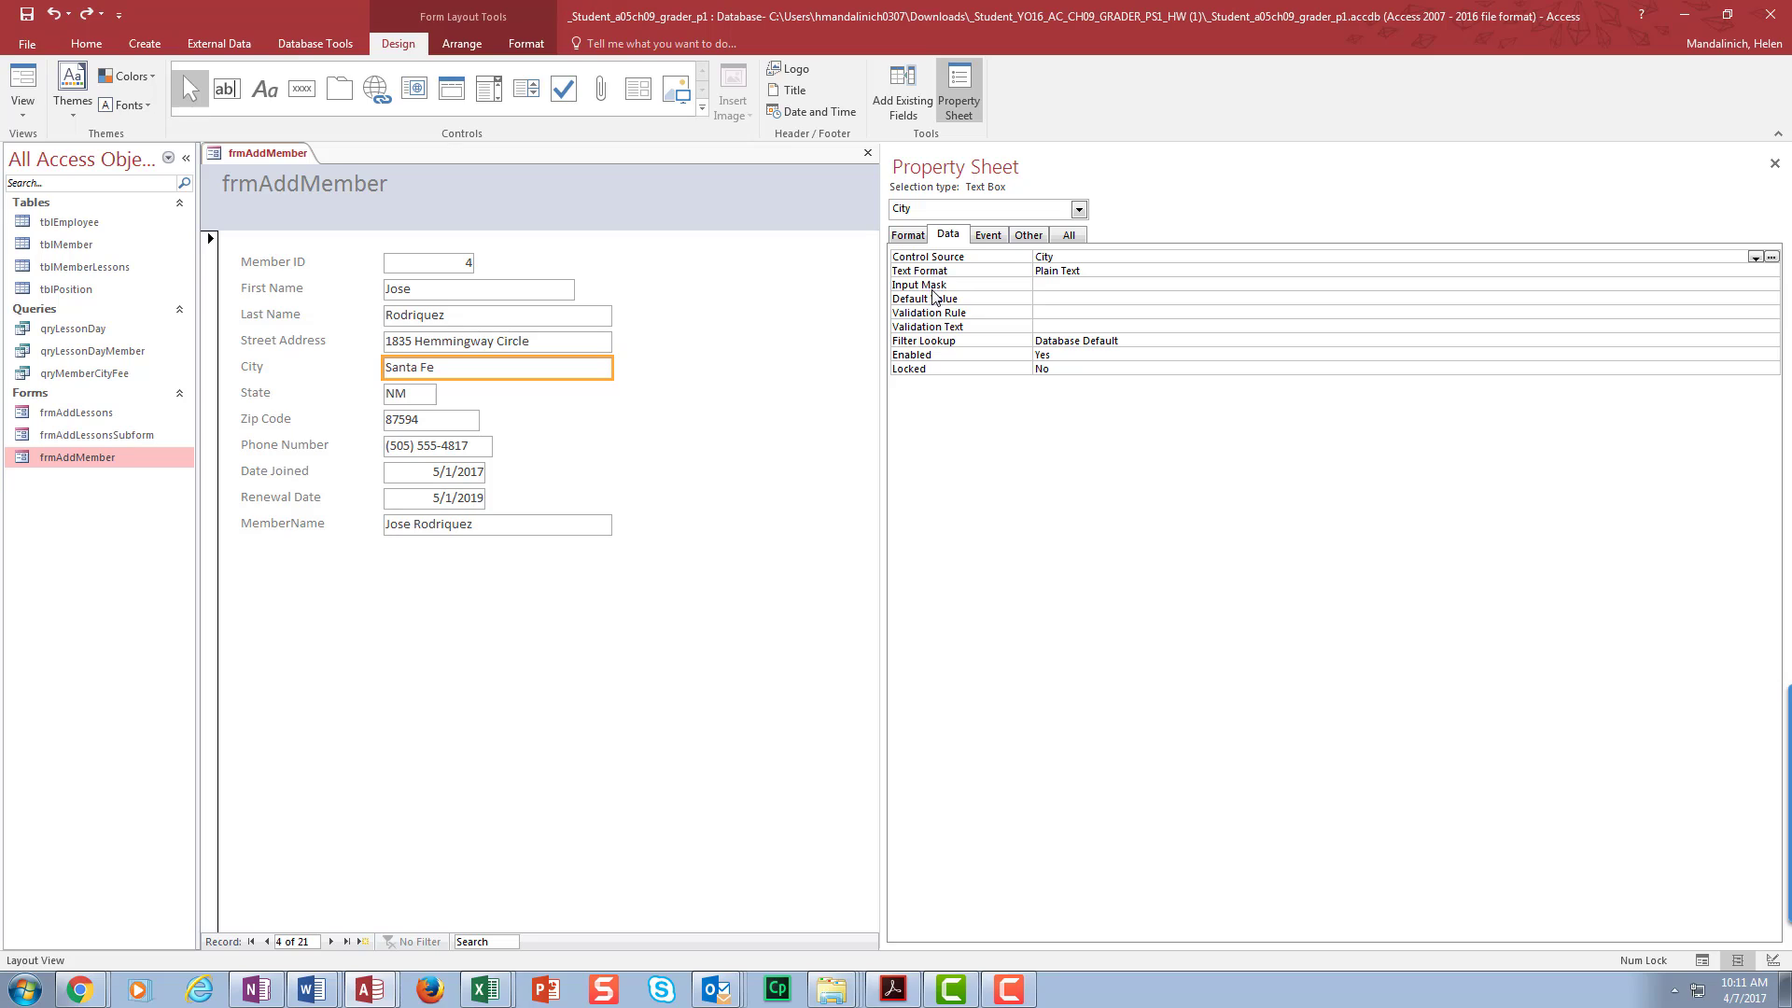
pyautogui.click(1041, 298)
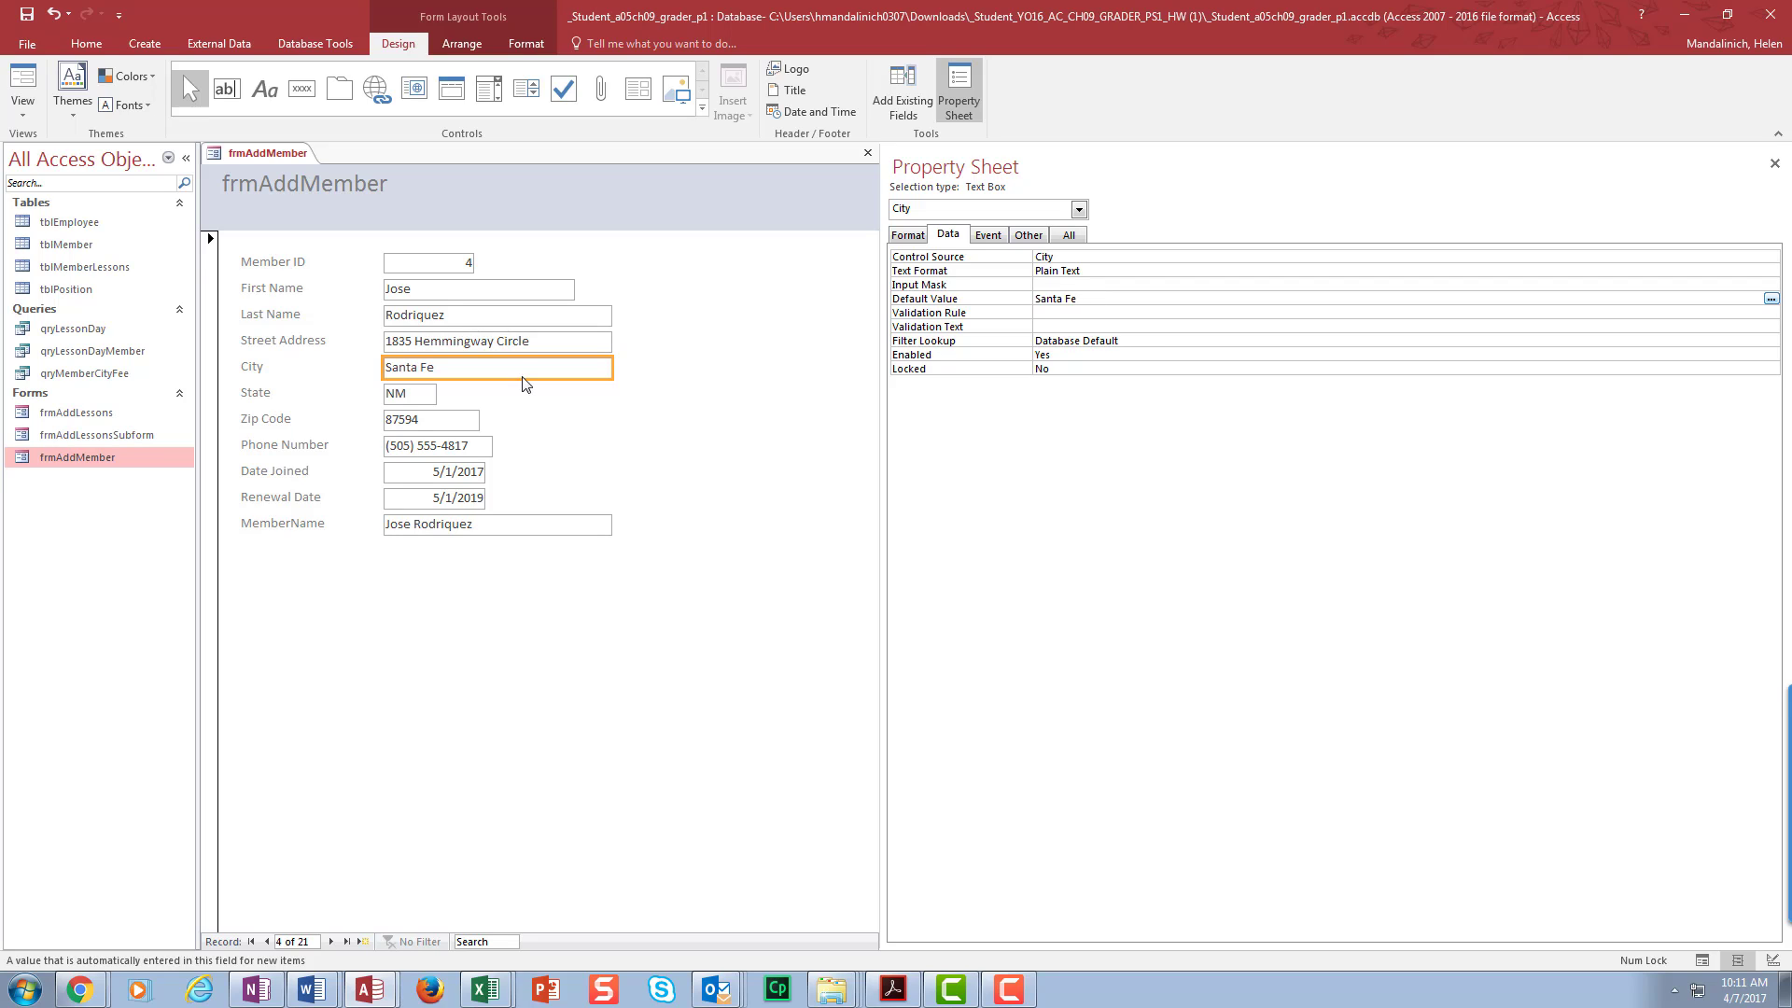
pyautogui.click(417, 395)
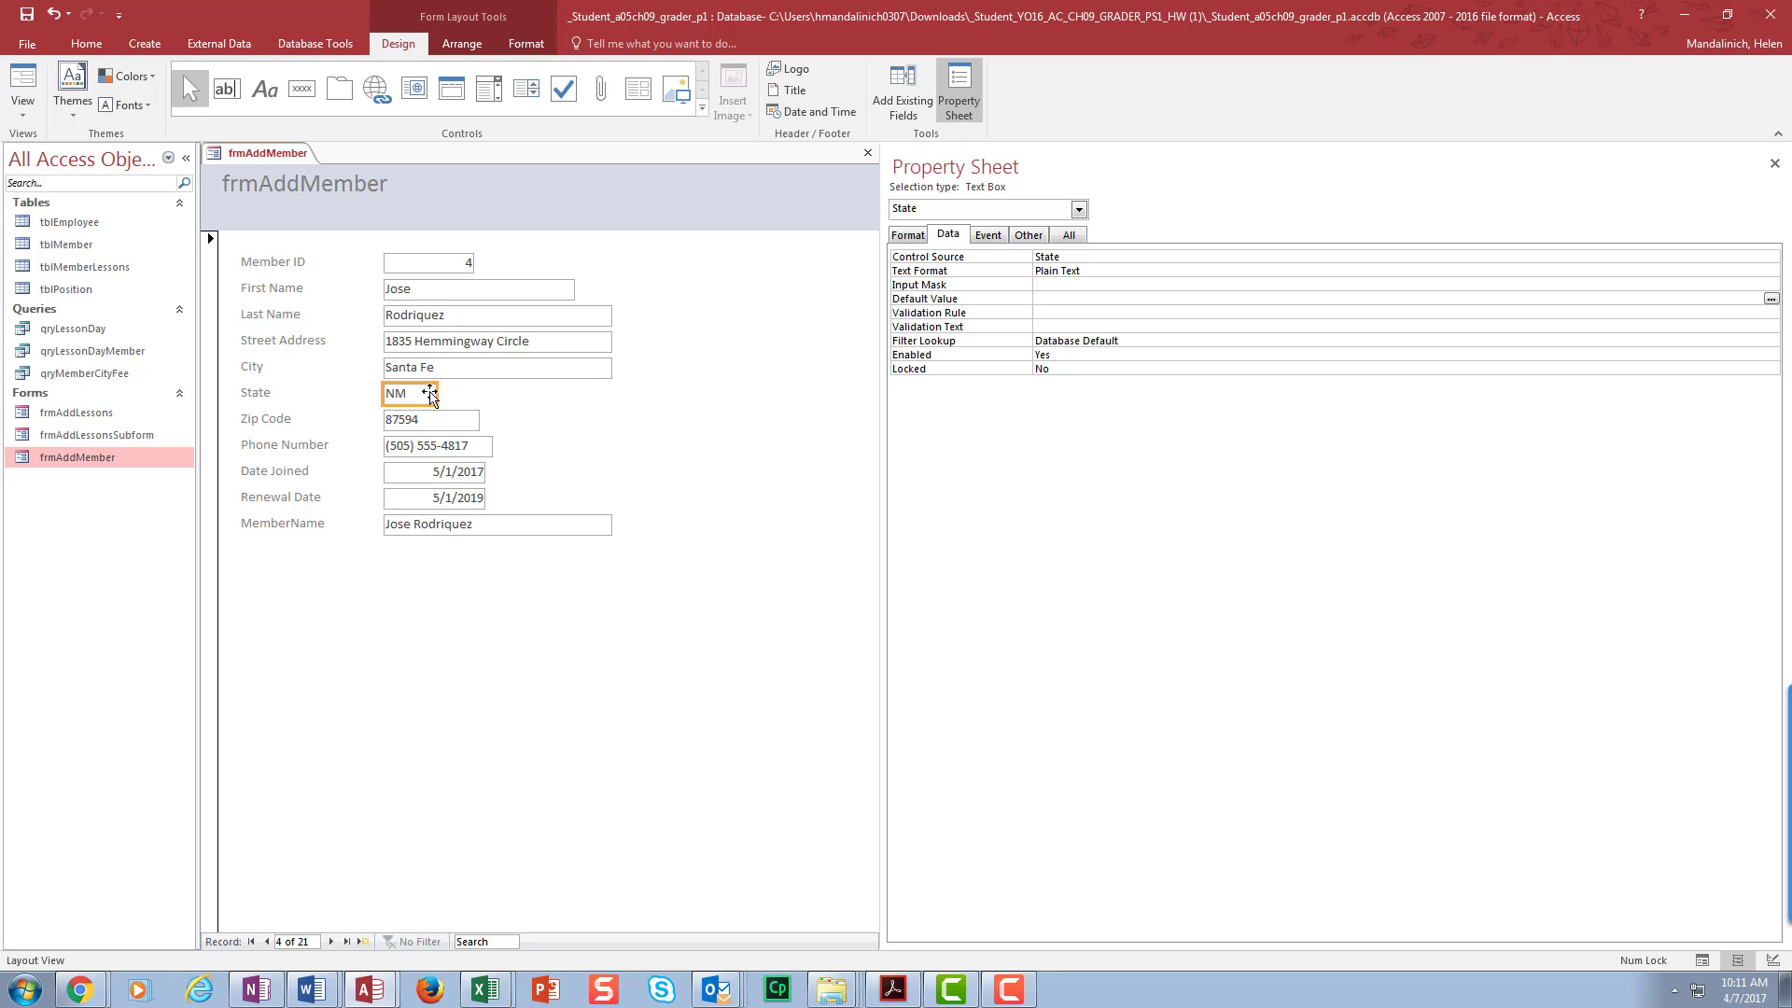
# - Enter NM as the State box's Default Value
pyautogui.click(1062, 299)
pyautogui.write('NM')
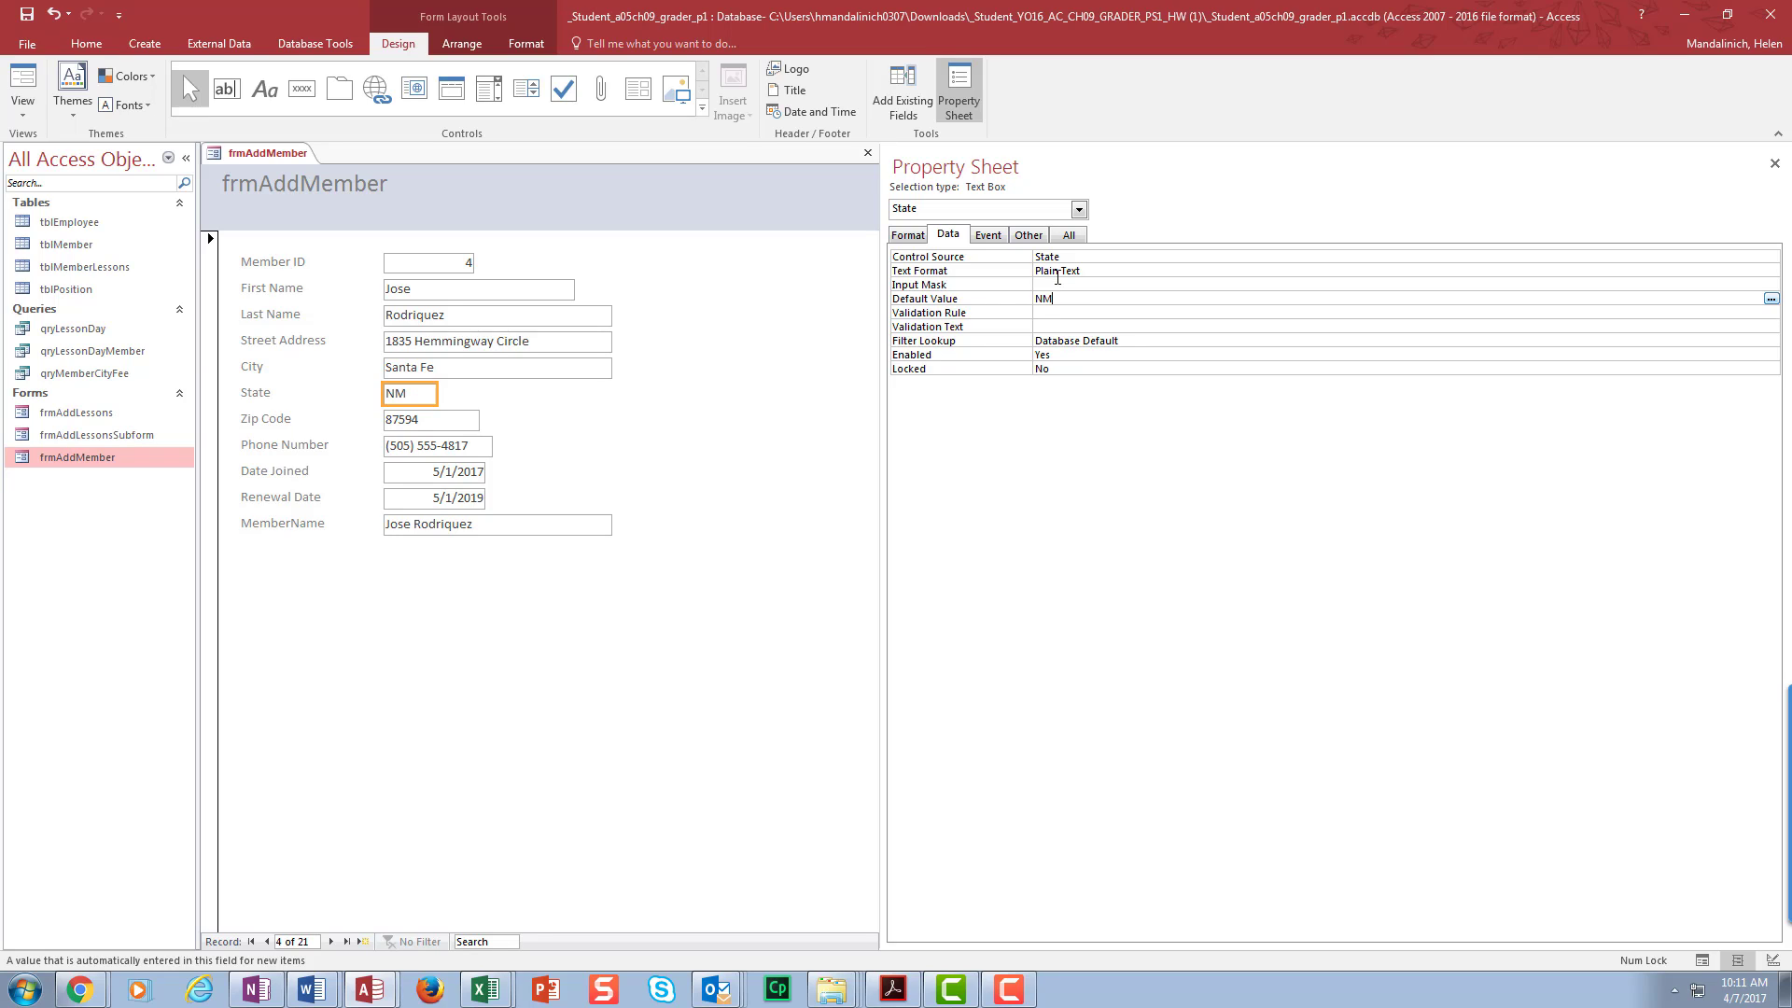
pyautogui.click(1112, 326)
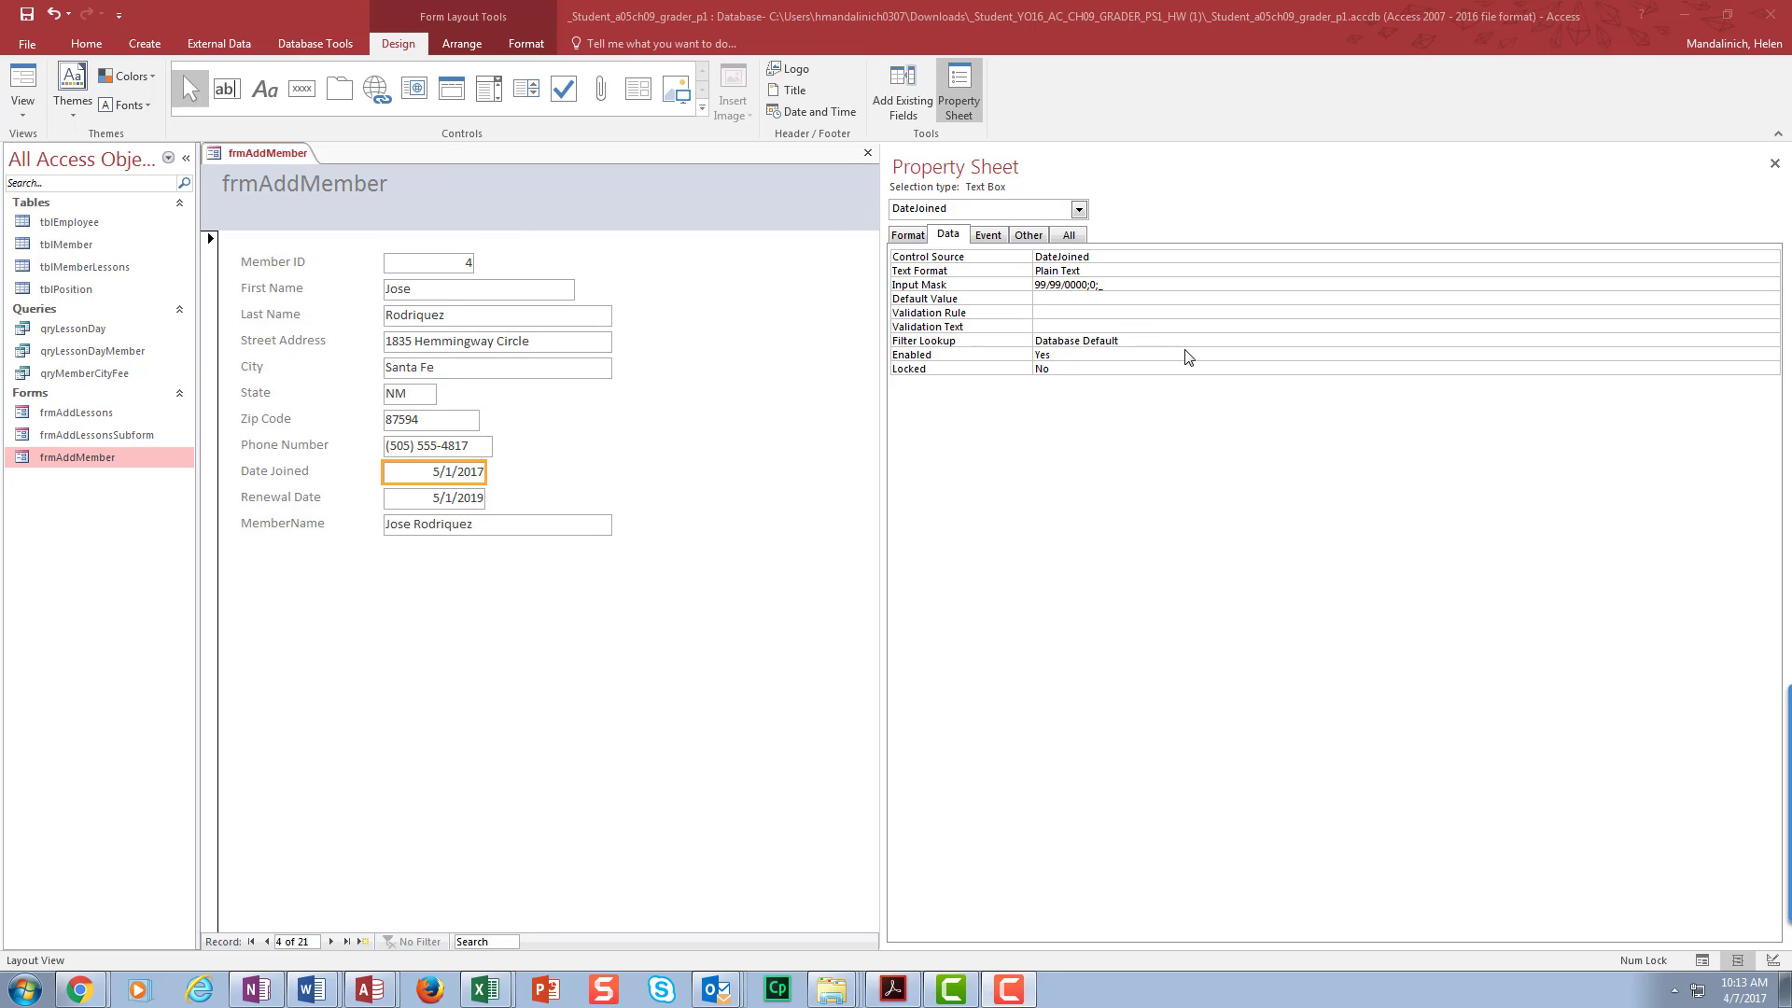
# - Open Expression Builder for the Date Joined box's Default Value
pyautogui.click(1075, 297)
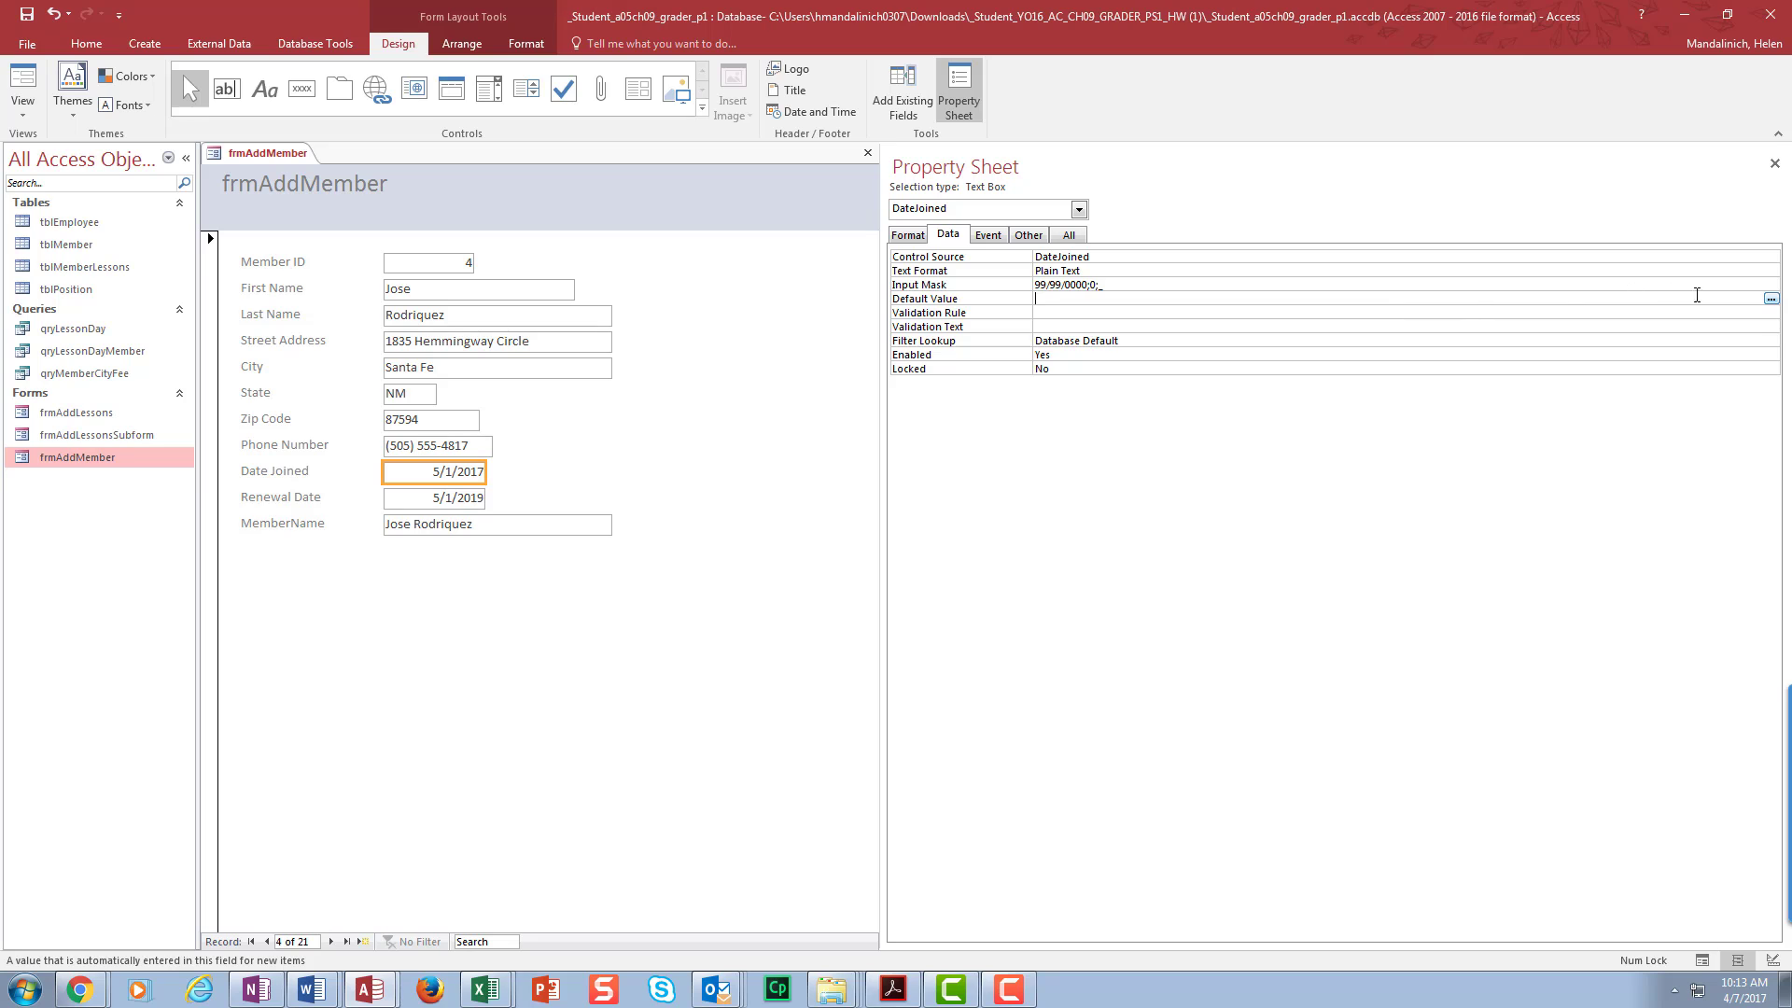
pyautogui.click(1770, 300)
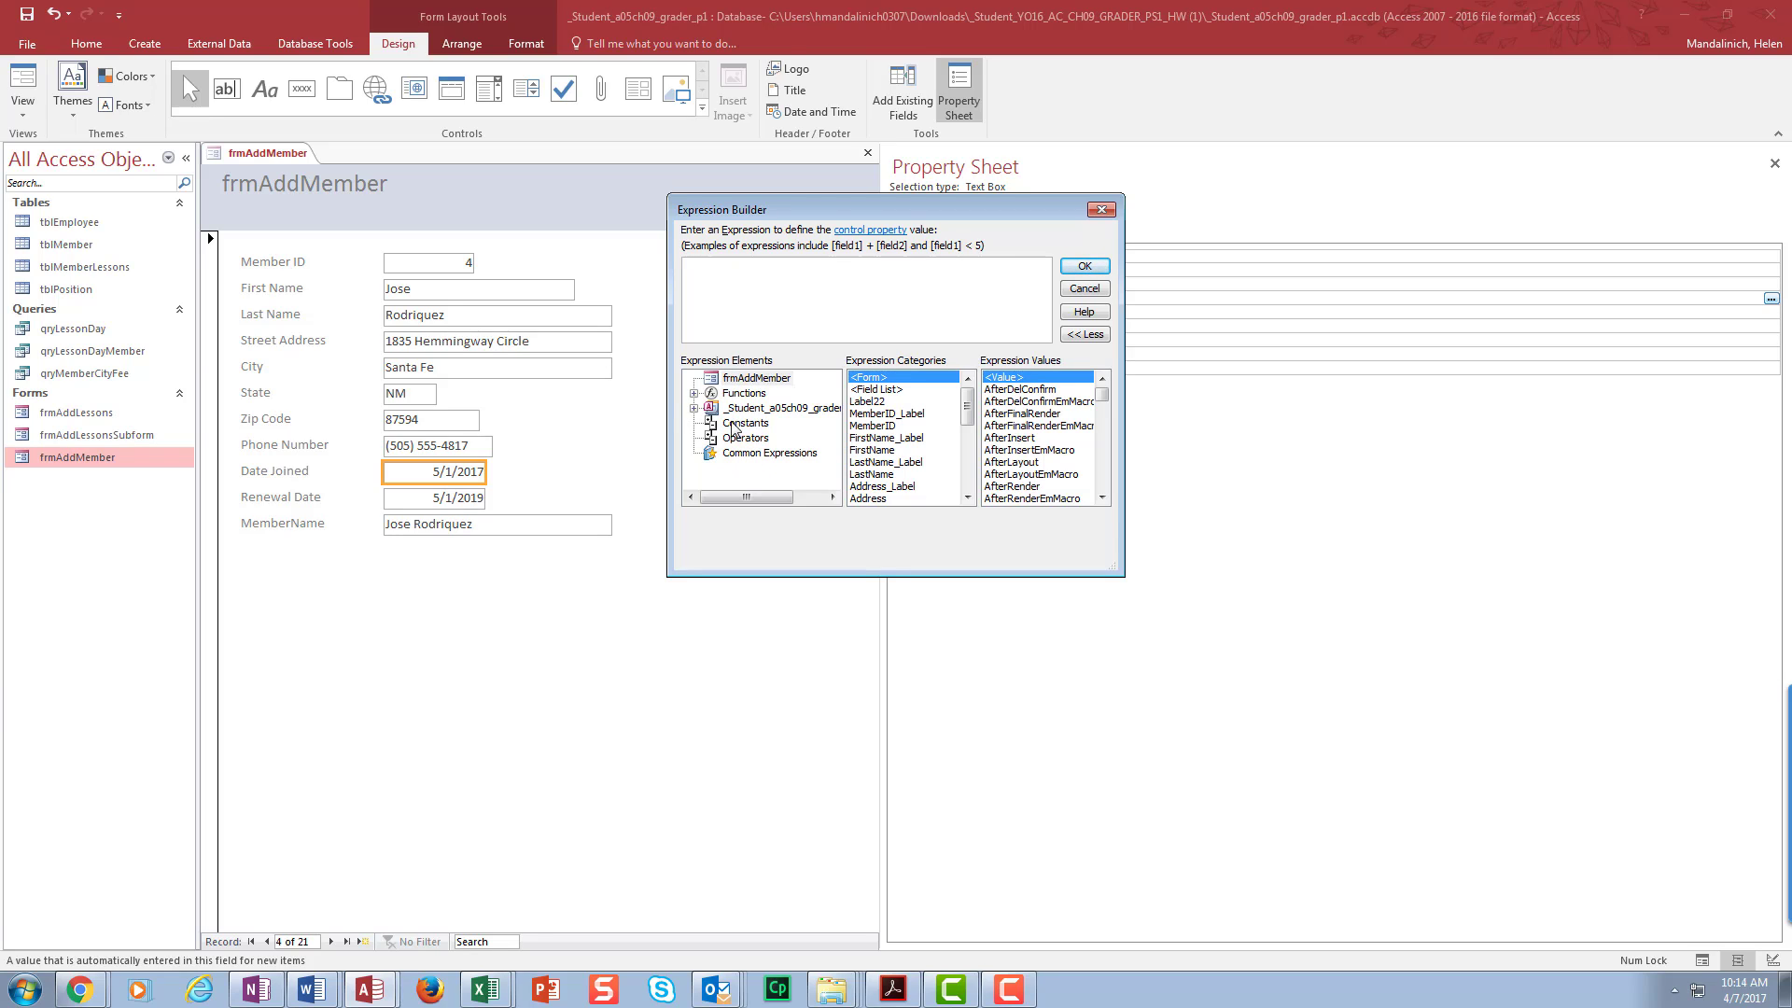
# - Insert Date() from Common Expressions > Current Date and apply it as Date Joined's default
pyautogui.click(740, 456)
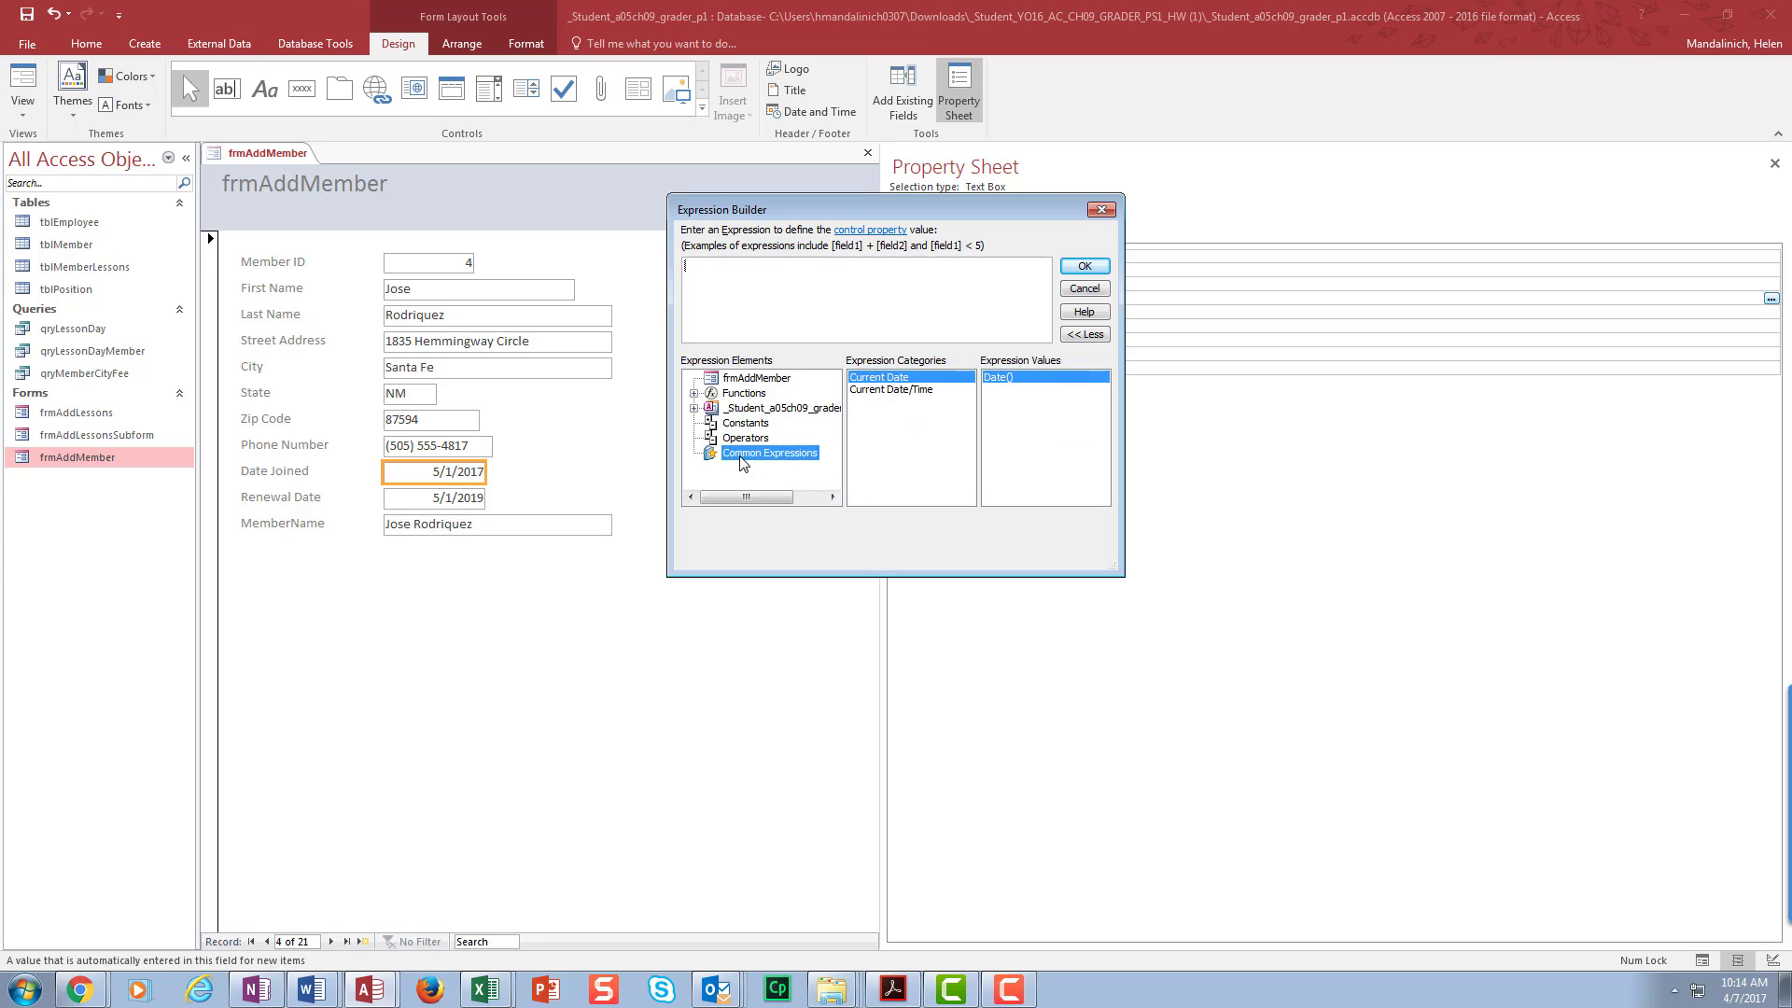
pyautogui.click(884, 378)
pyautogui.doubleClick(997, 377)
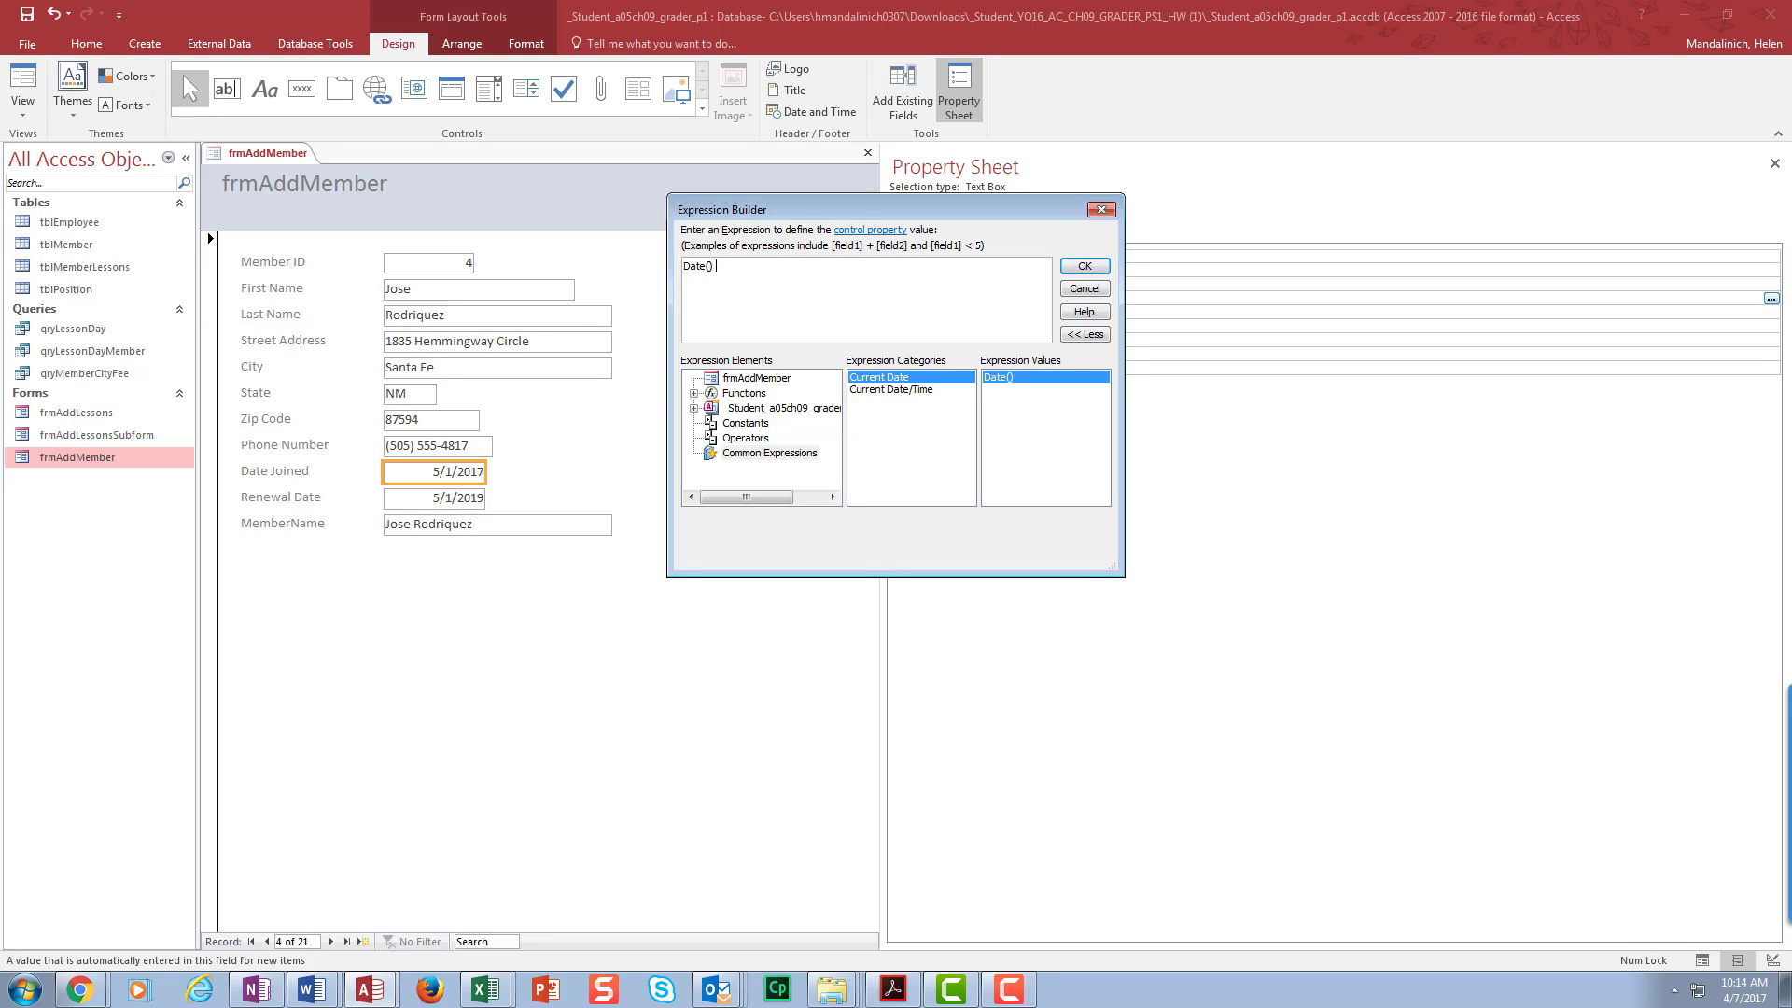
pyautogui.click(1085, 267)
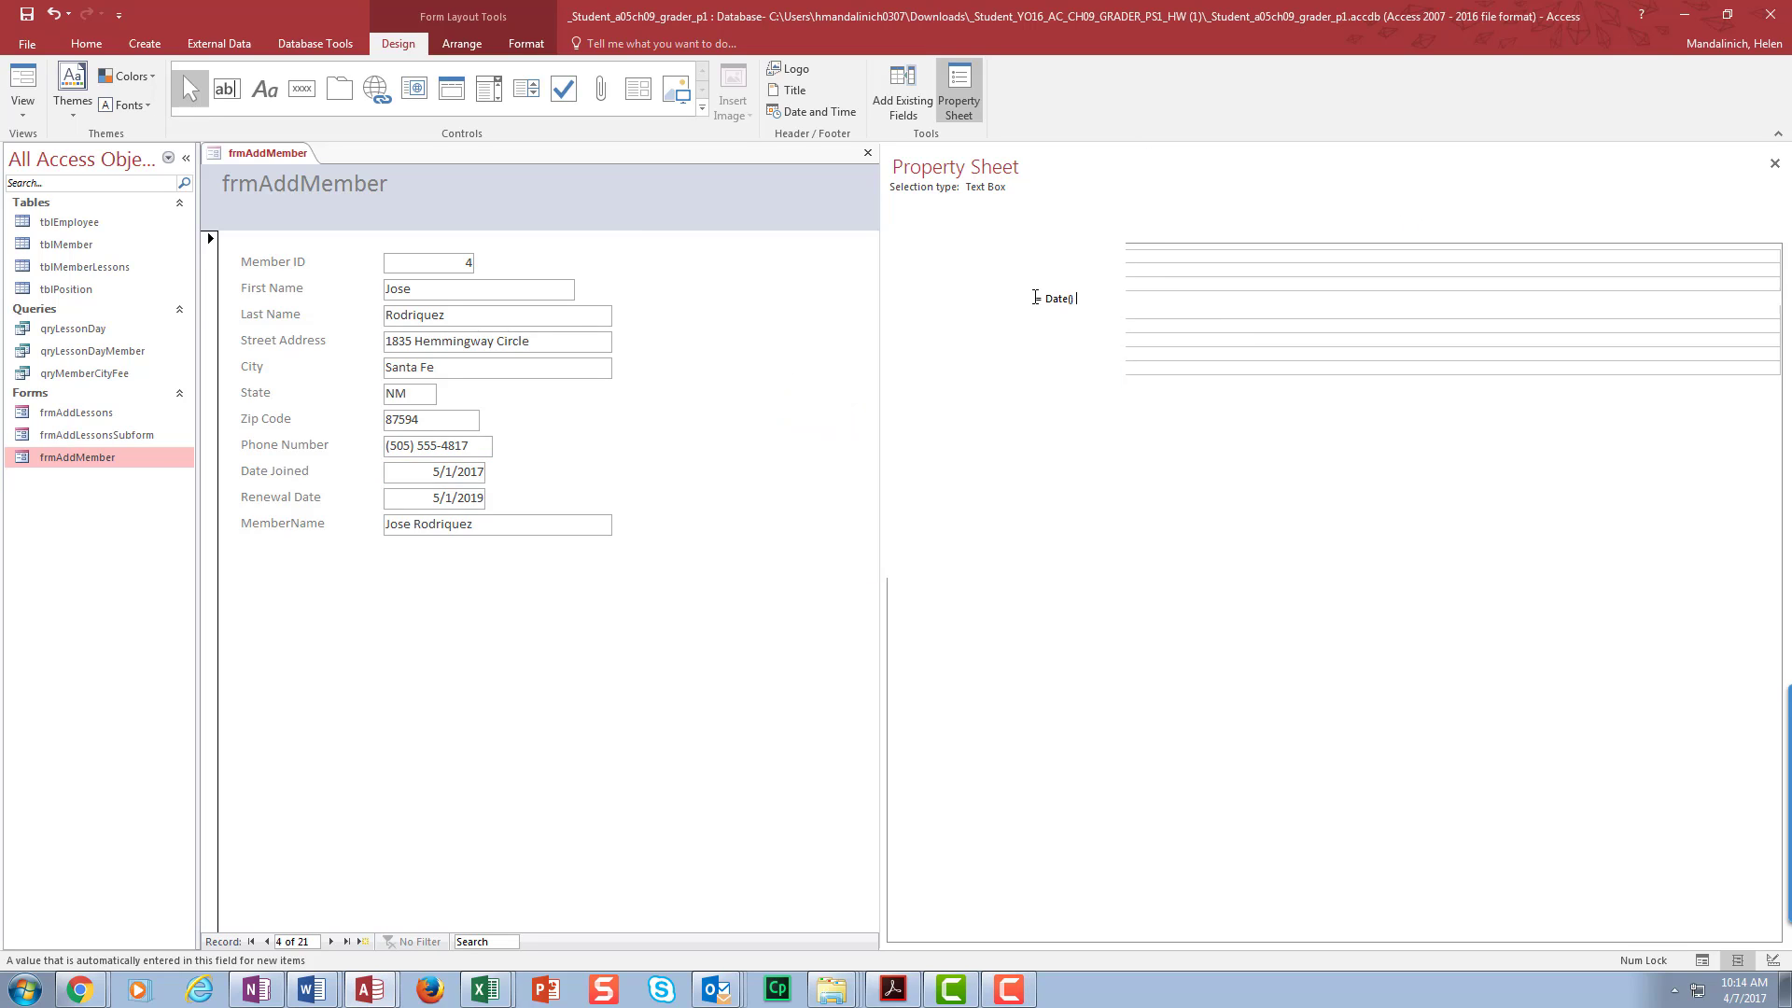
# - Select the Renewal Date box and open Expression Builder for its Default Value
pyautogui.click(418, 497)
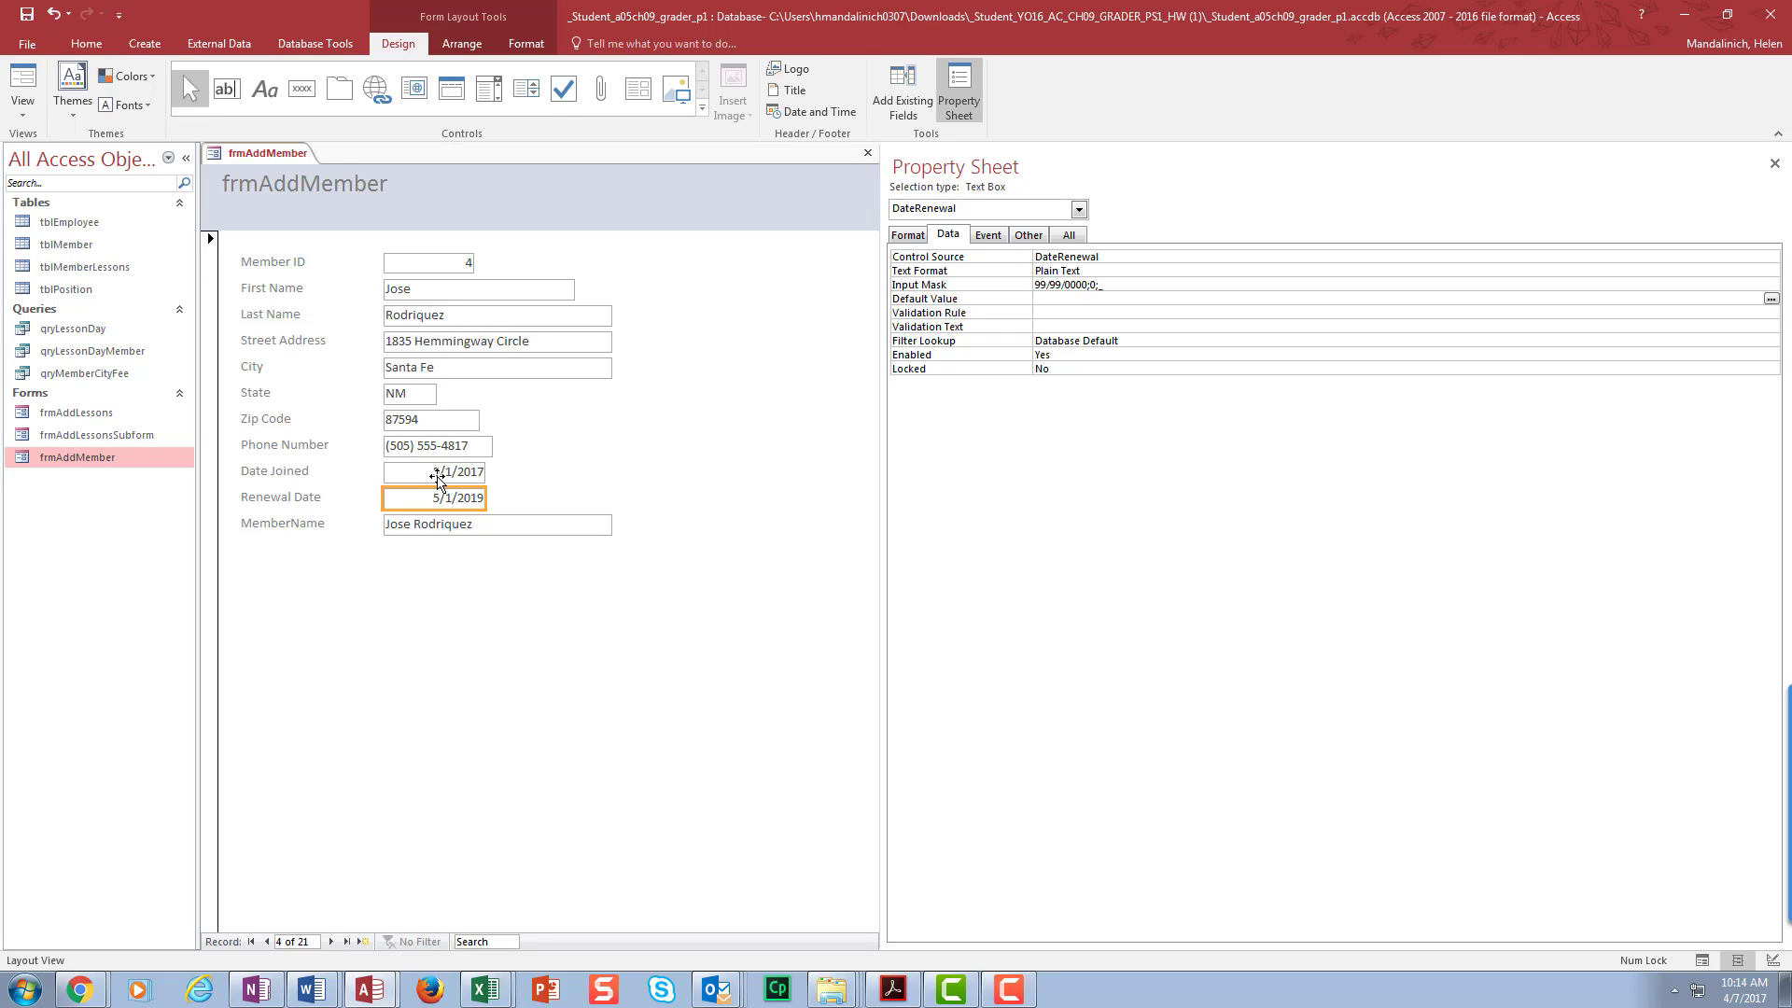
pyautogui.click(1053, 299)
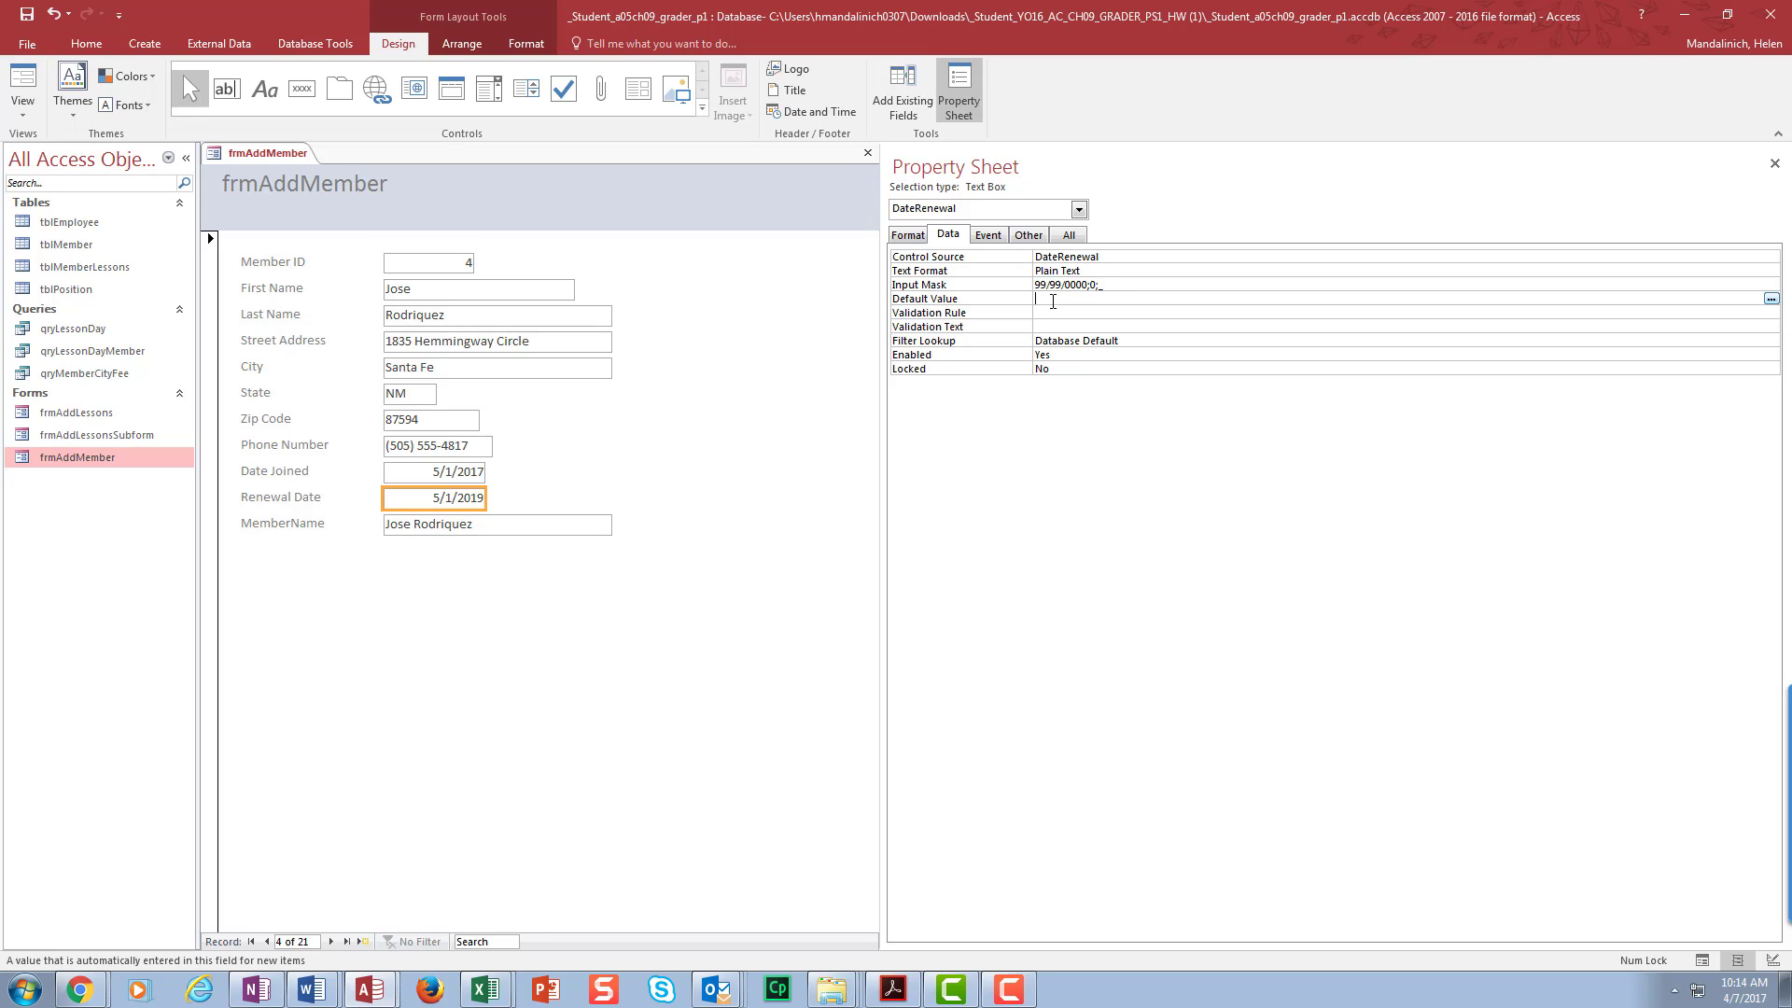
pyautogui.click(1770, 298)
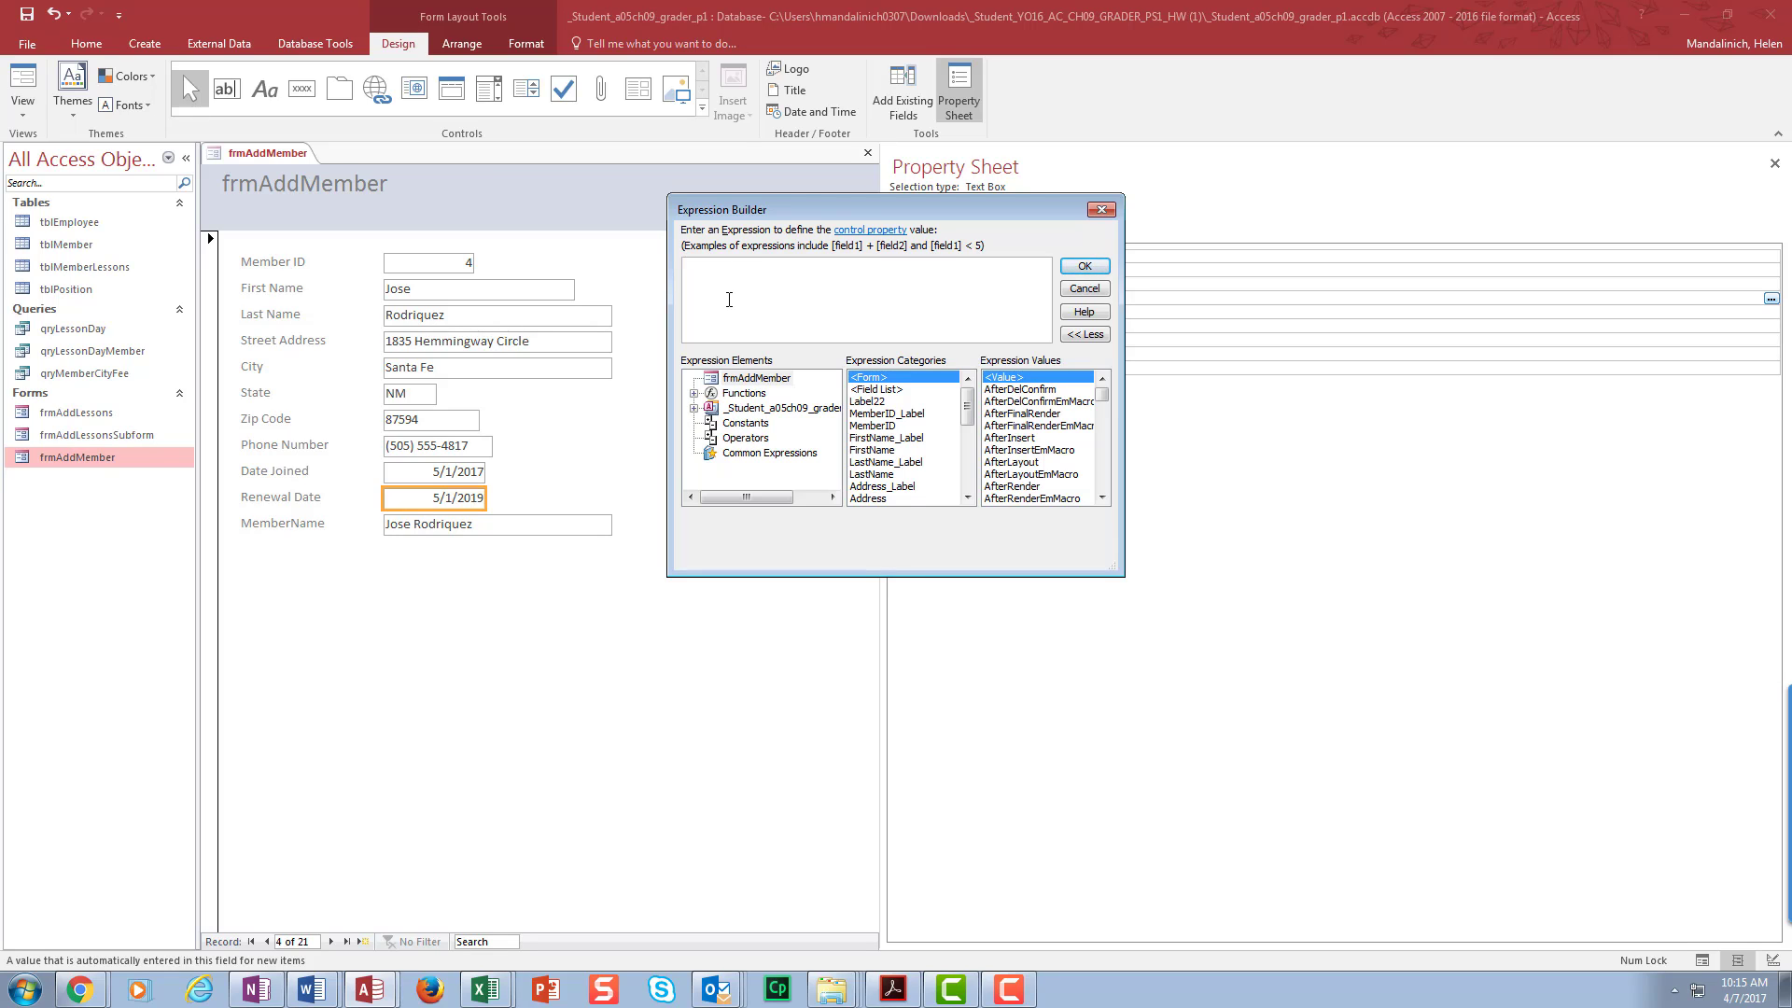
# - Enter =DateAdd("yyyy",1,[DateJoined]) in Expression Builder and apply it to Renewal Date
pyautogui.write('=DateAA')
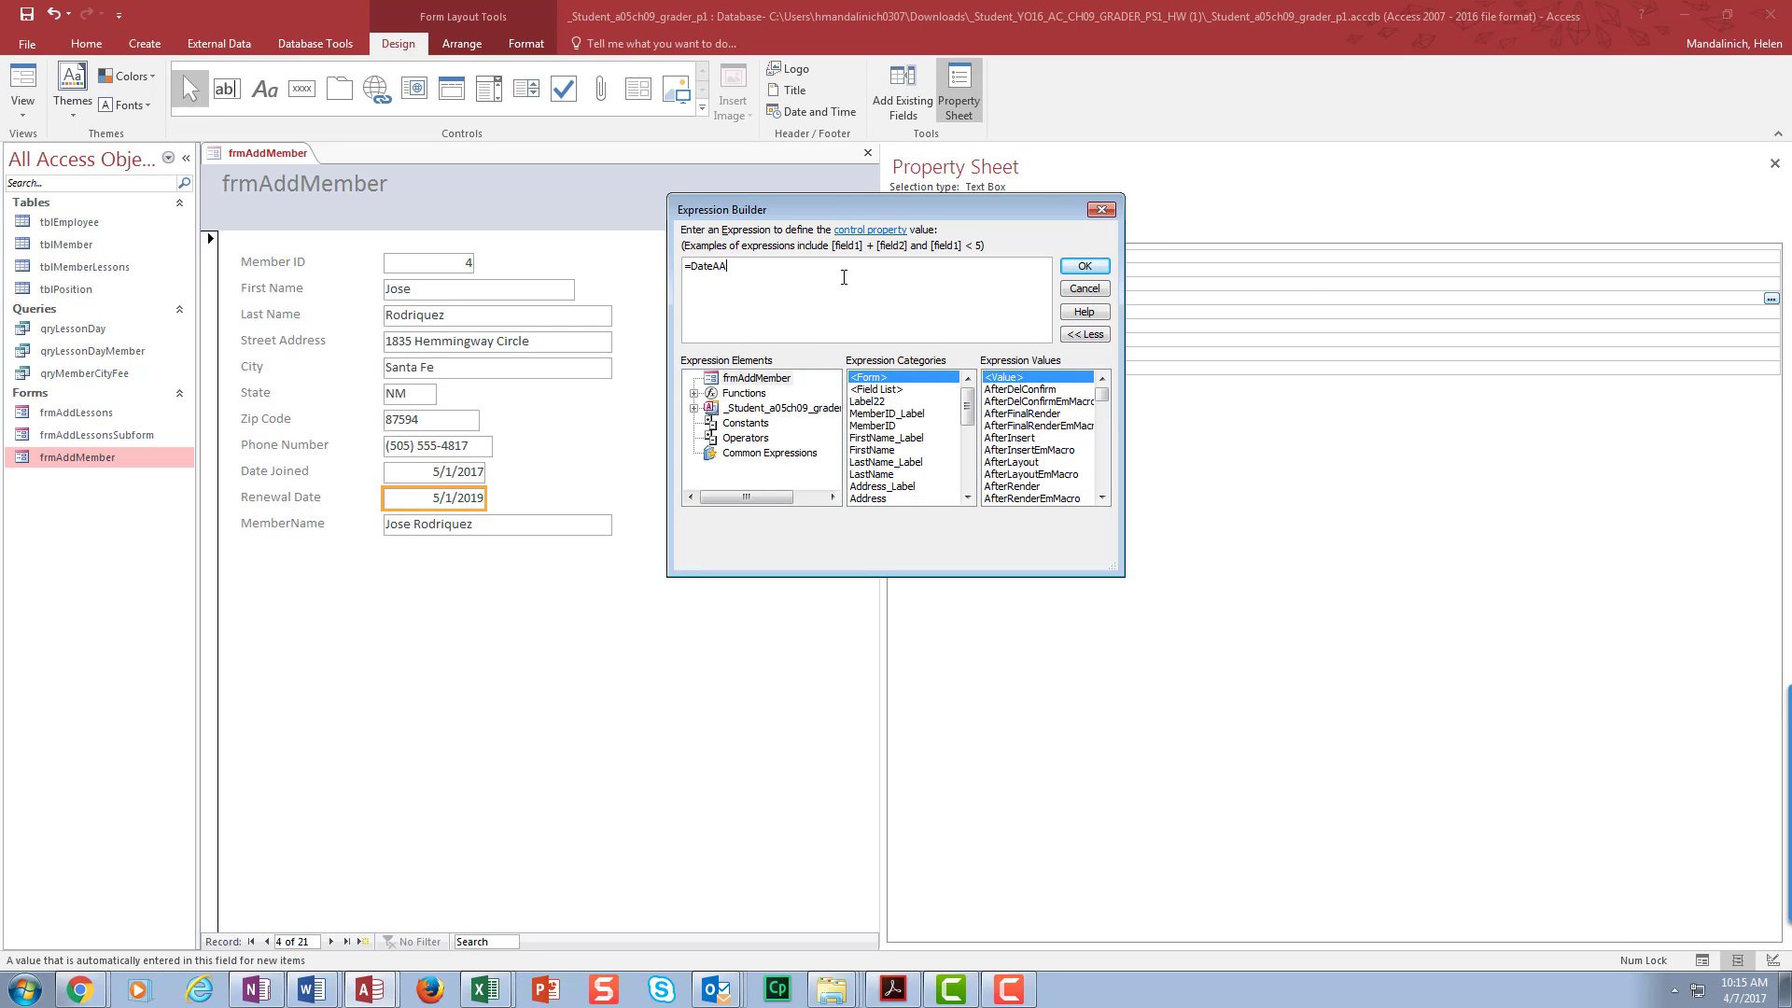
pyautogui.press('BackSpace')
pyautogui.write('d')
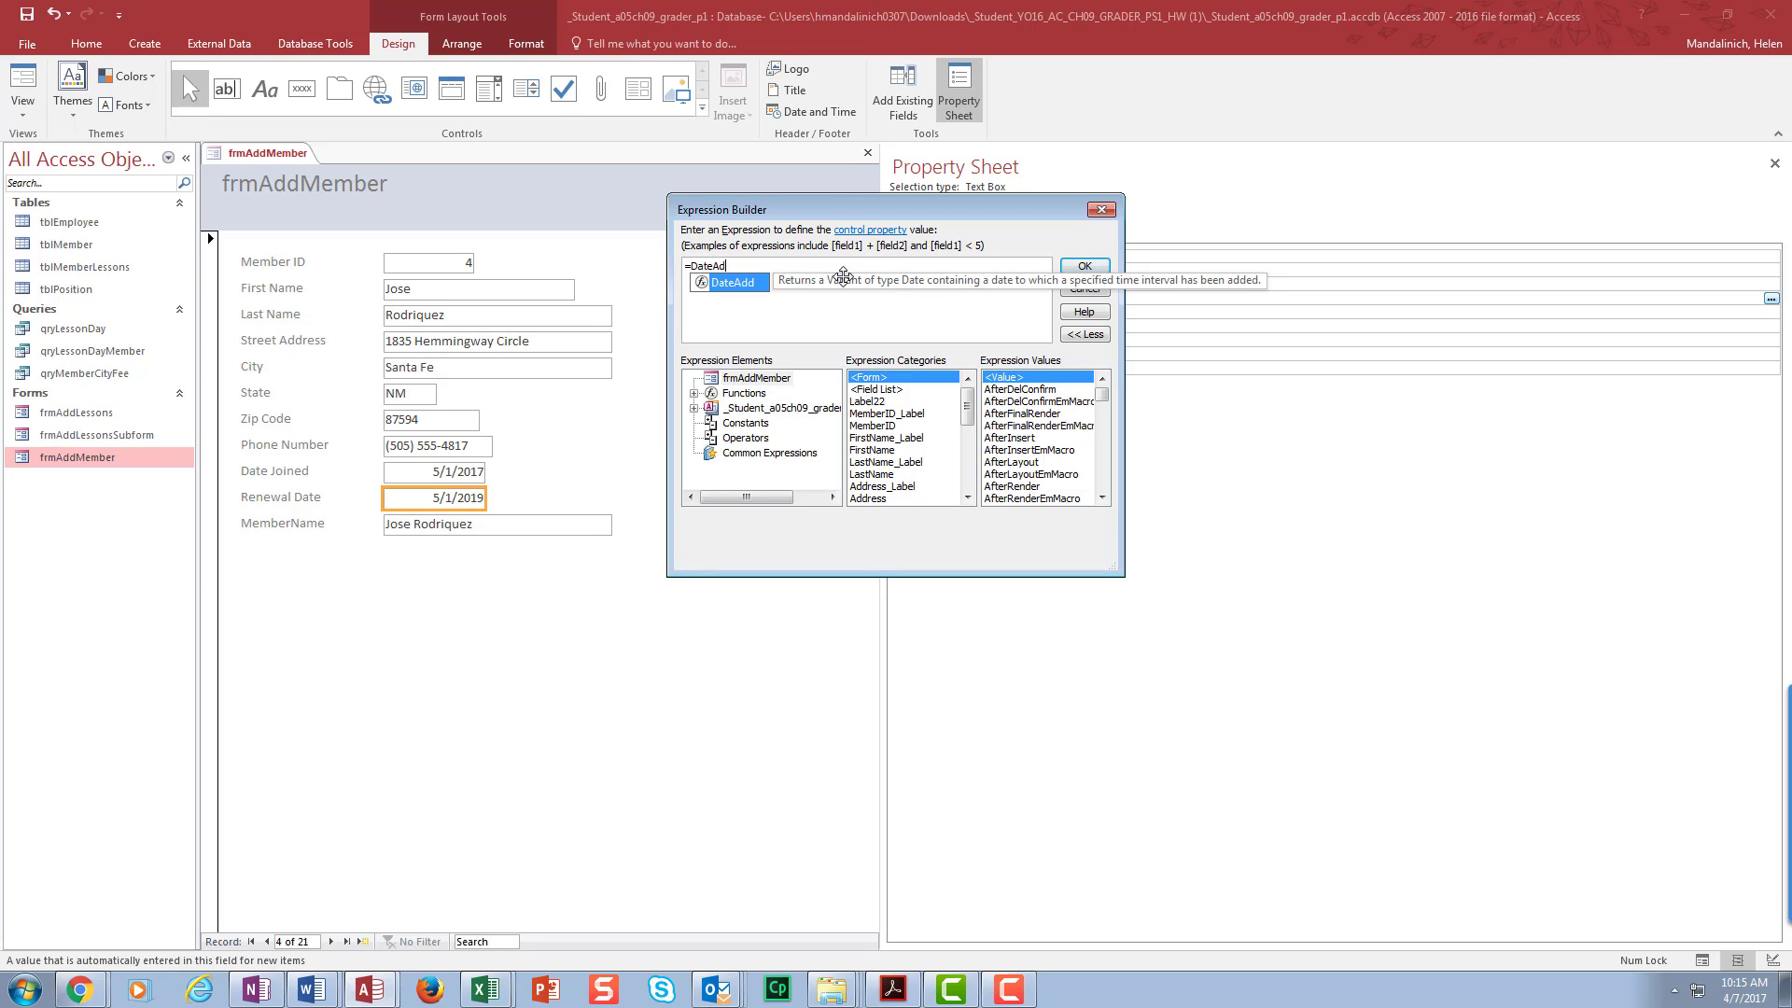
pyautogui.doubleClick(734, 283)
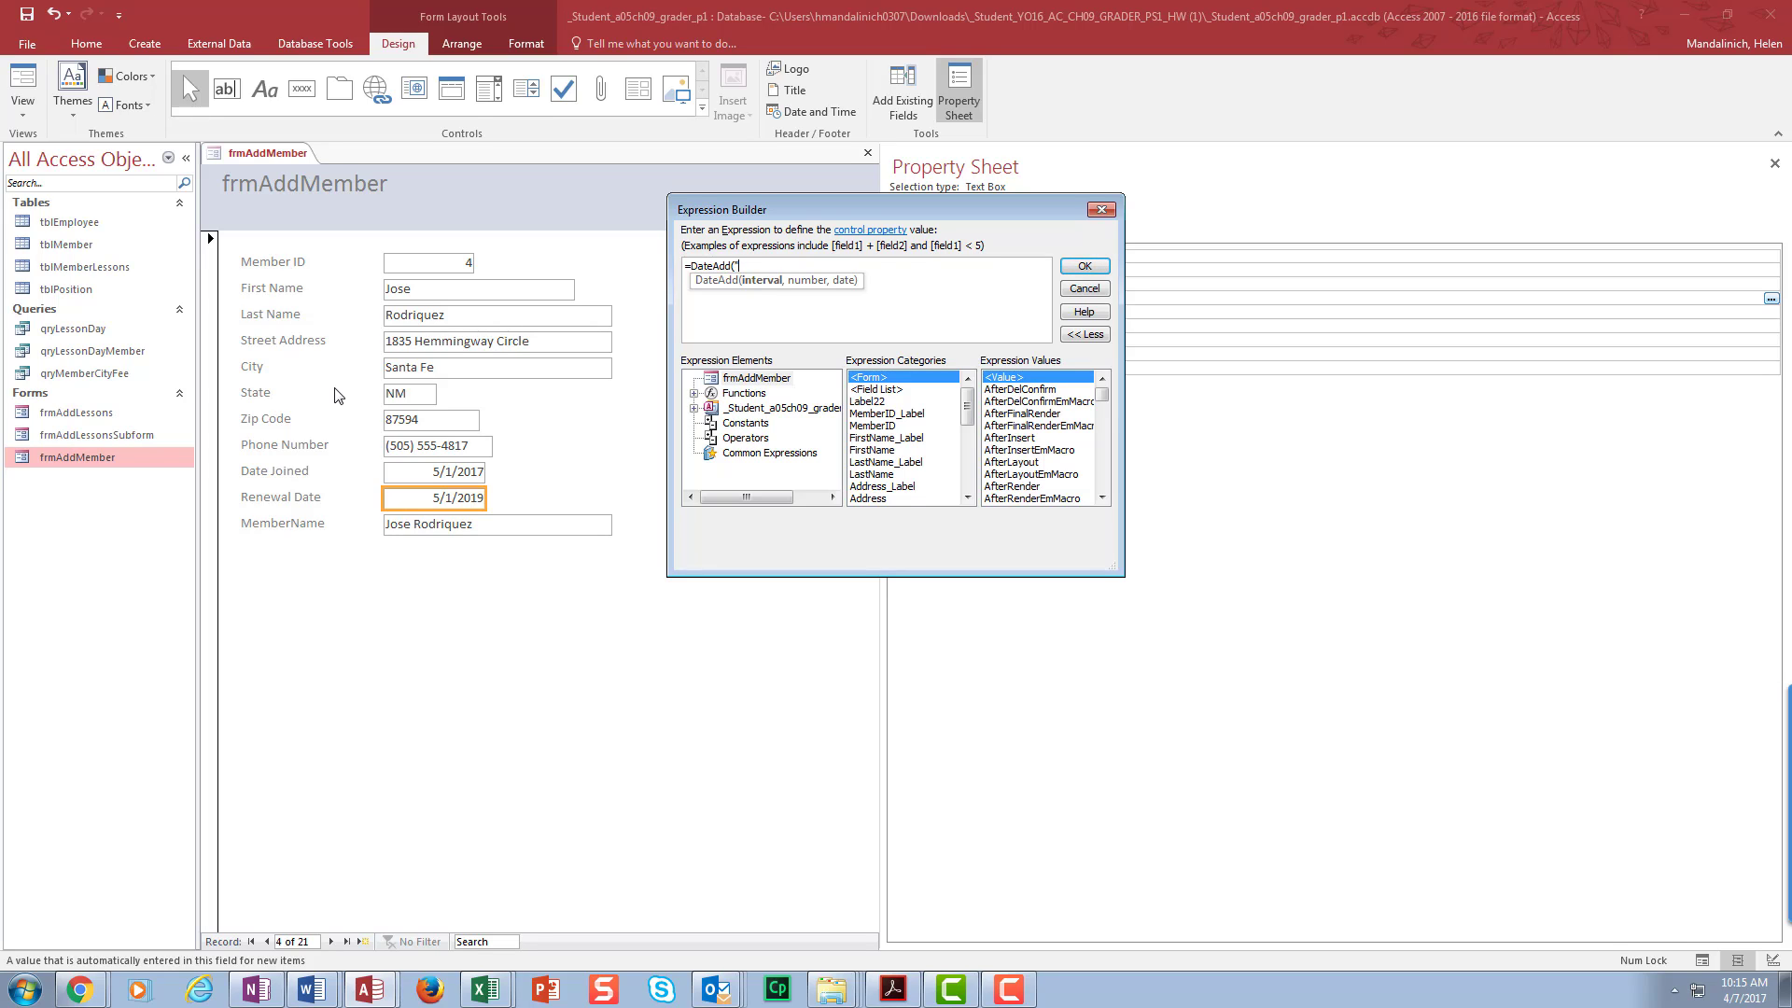
pyautogui.write('yyyy",')
pyautogui.write('1,')
pyautogui.write('[Date')
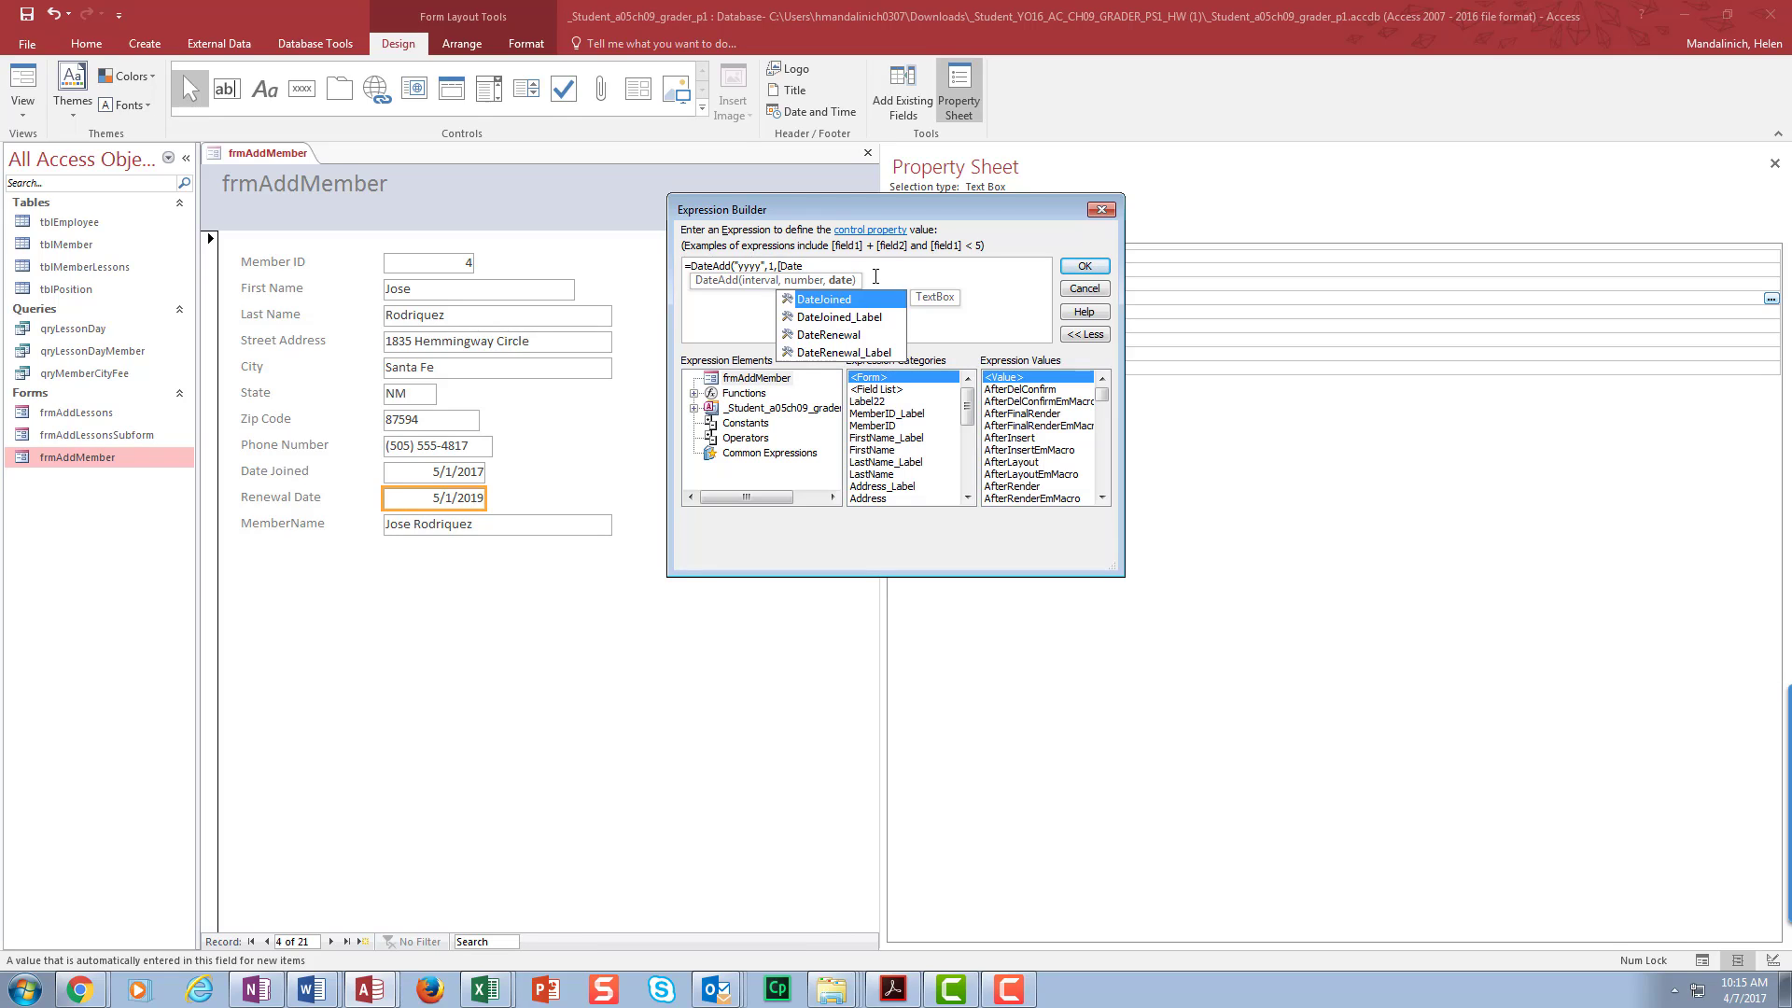
pyautogui.doubleClick(825, 300)
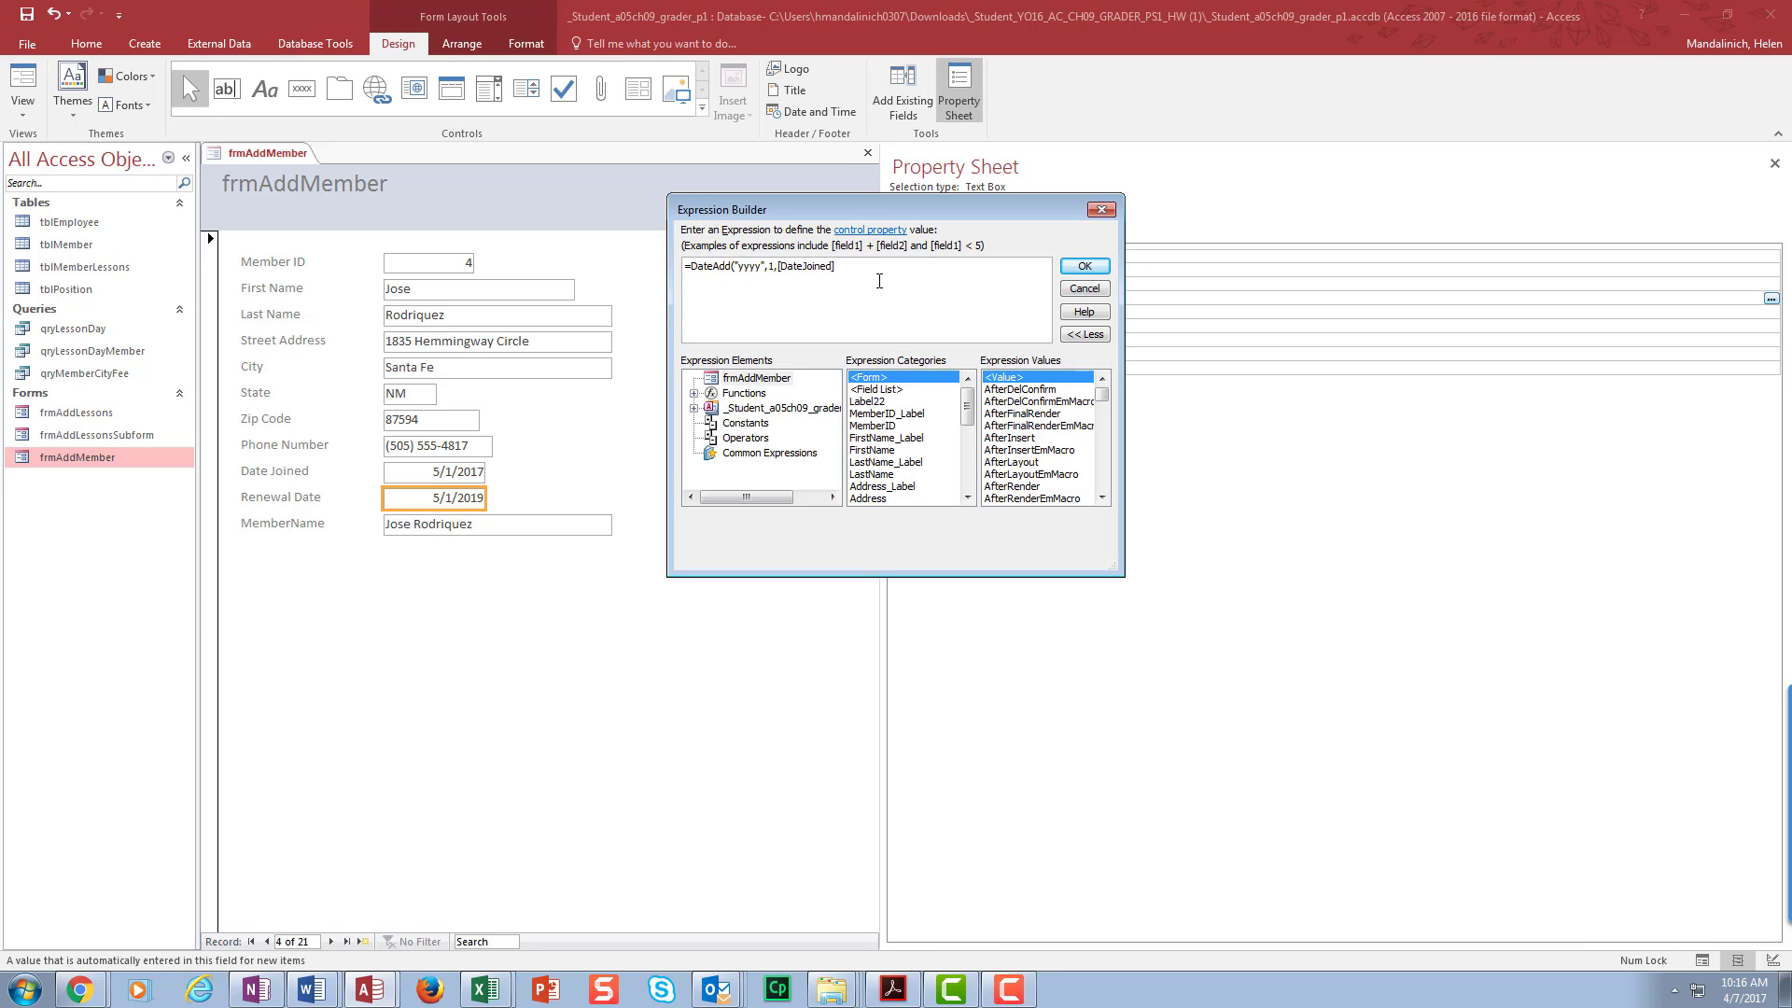
pyautogui.write(')')
pyautogui.click(1104, 270)
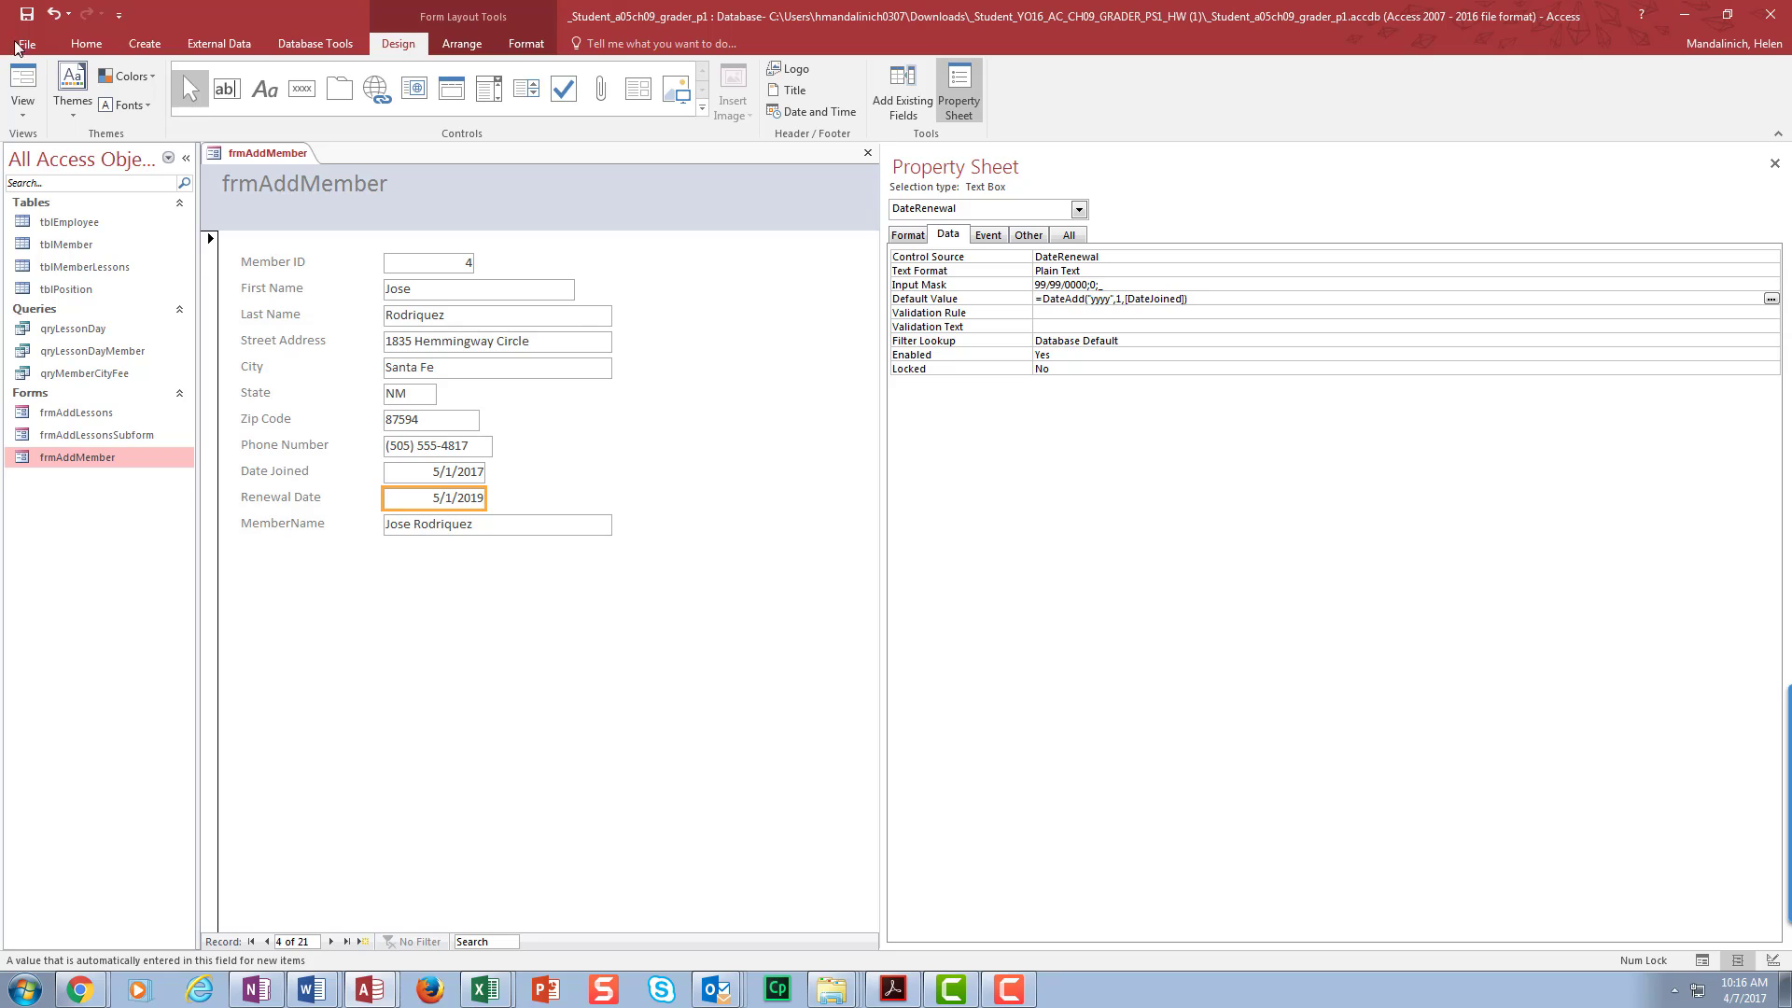
pyautogui.click(667, 525)
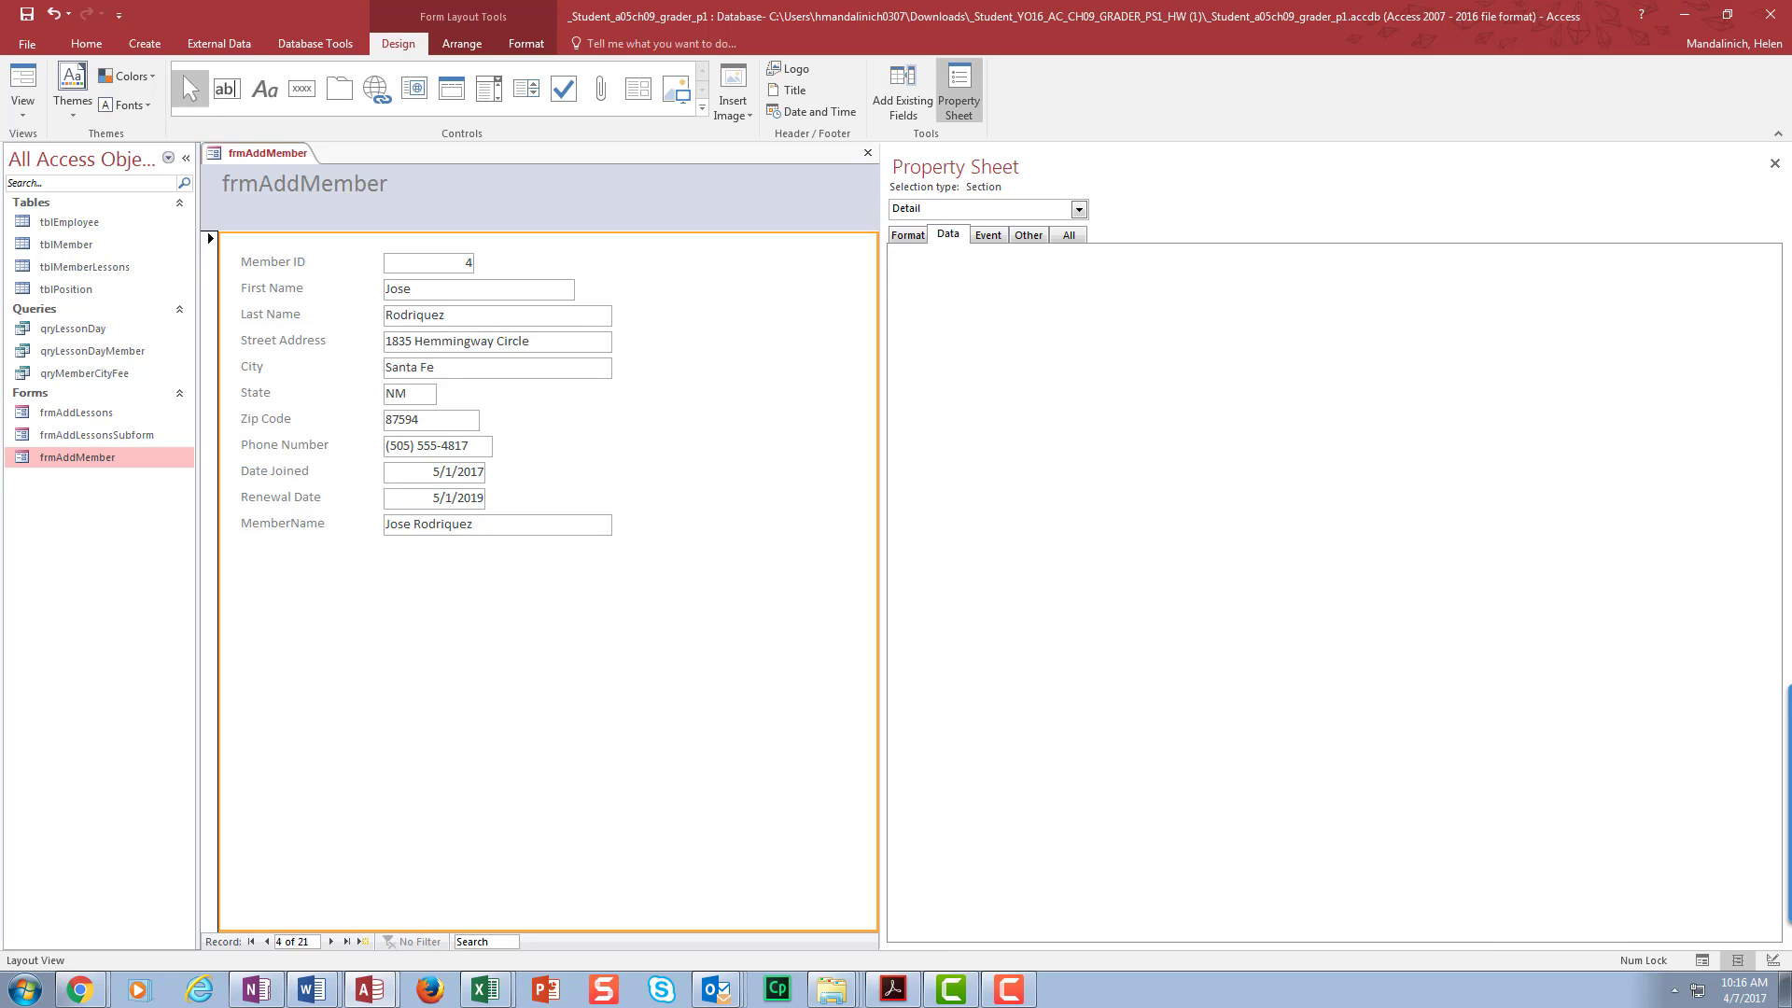